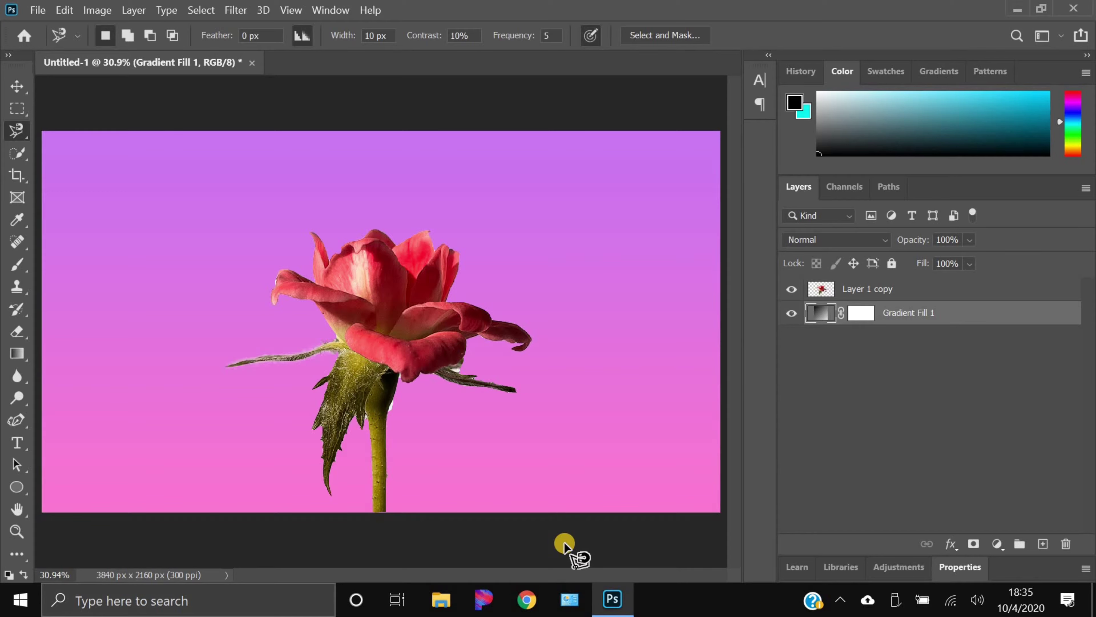
Try moving the rose cutout up toward the canvas's upper-left area with the Move tool, and undo the move
key(v)
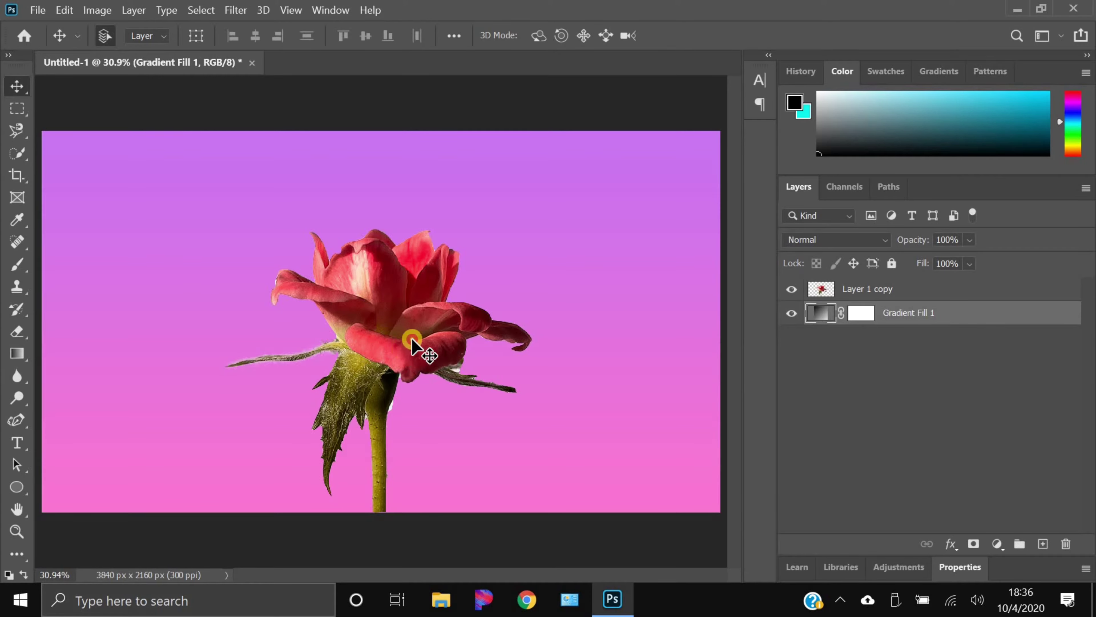
drag(408, 343, 351, 252)
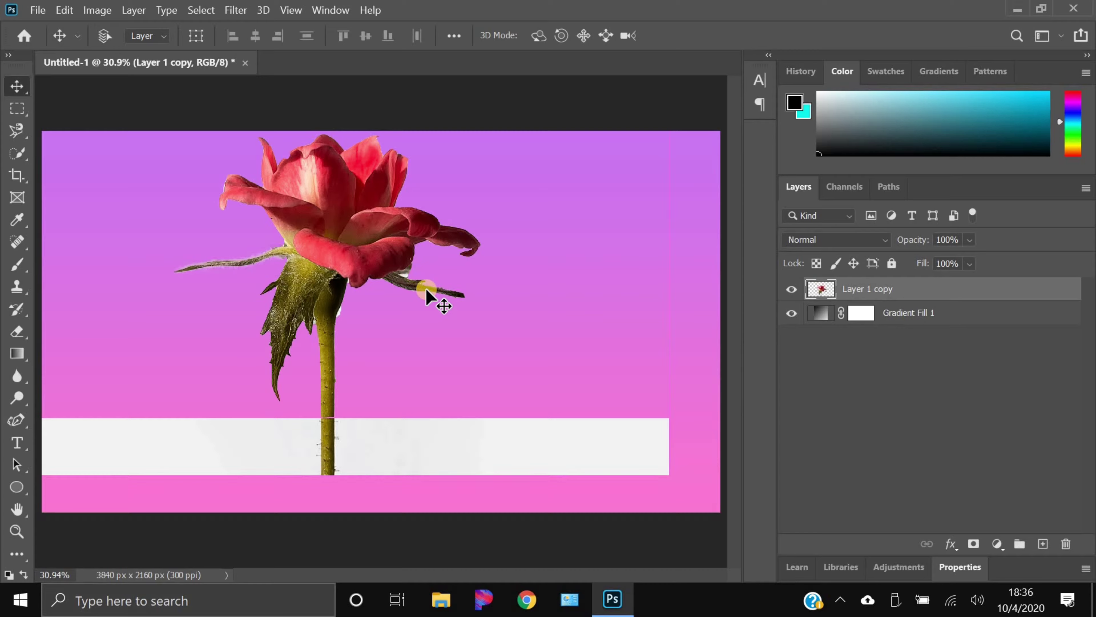
key(ctrl+z)
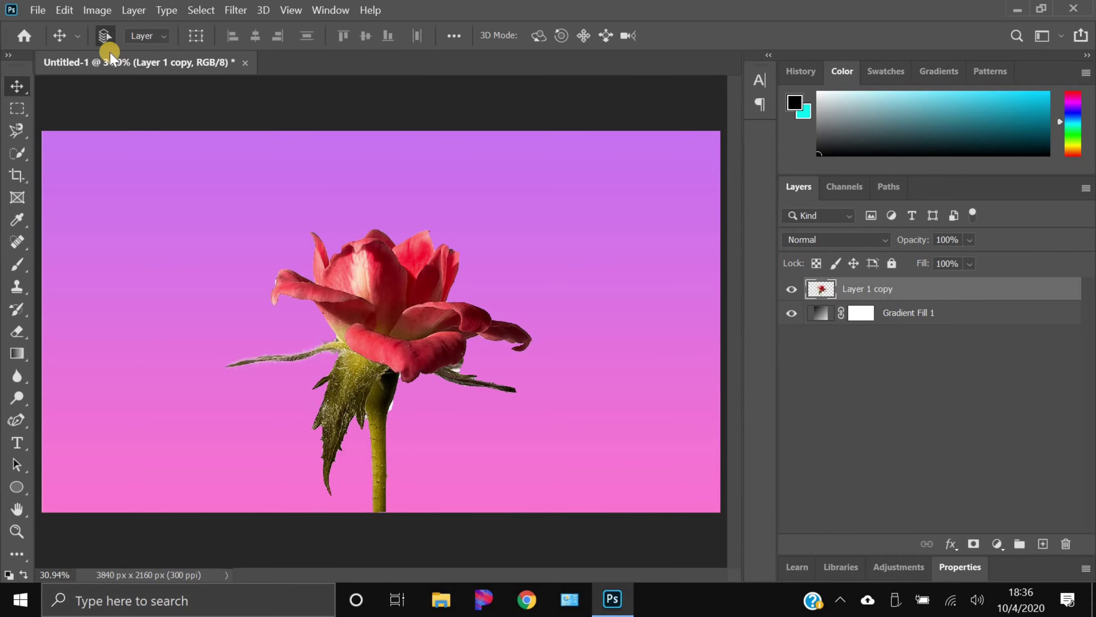
Create a new 3840 x 2160 px document at 300 pixels/inch in RGB Color with white background contents
click(38, 10)
key(Escape)
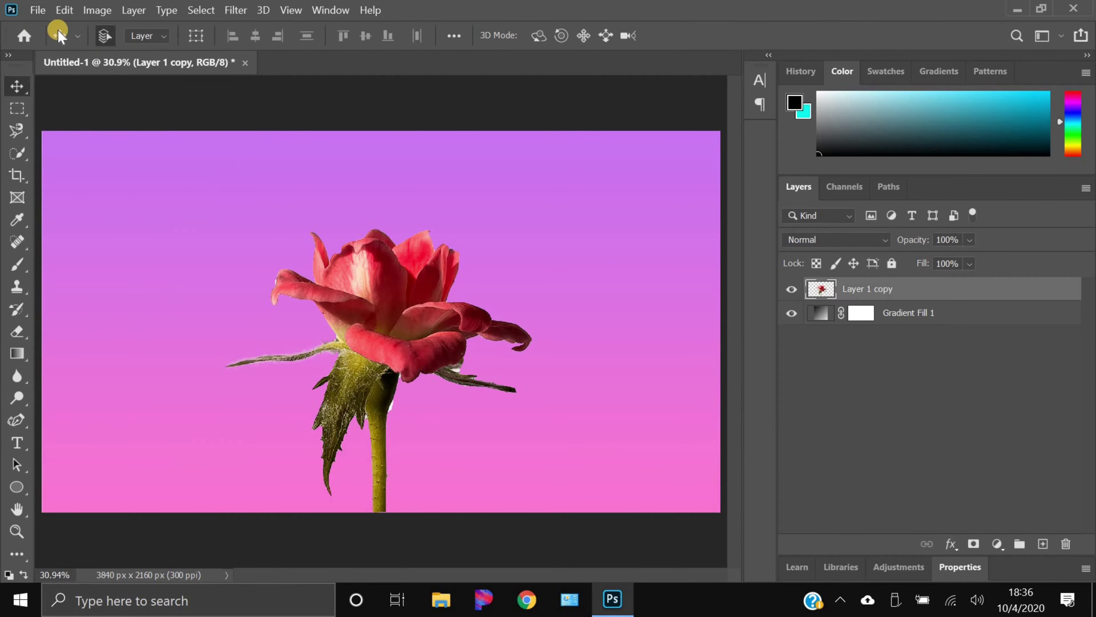
click(38, 10)
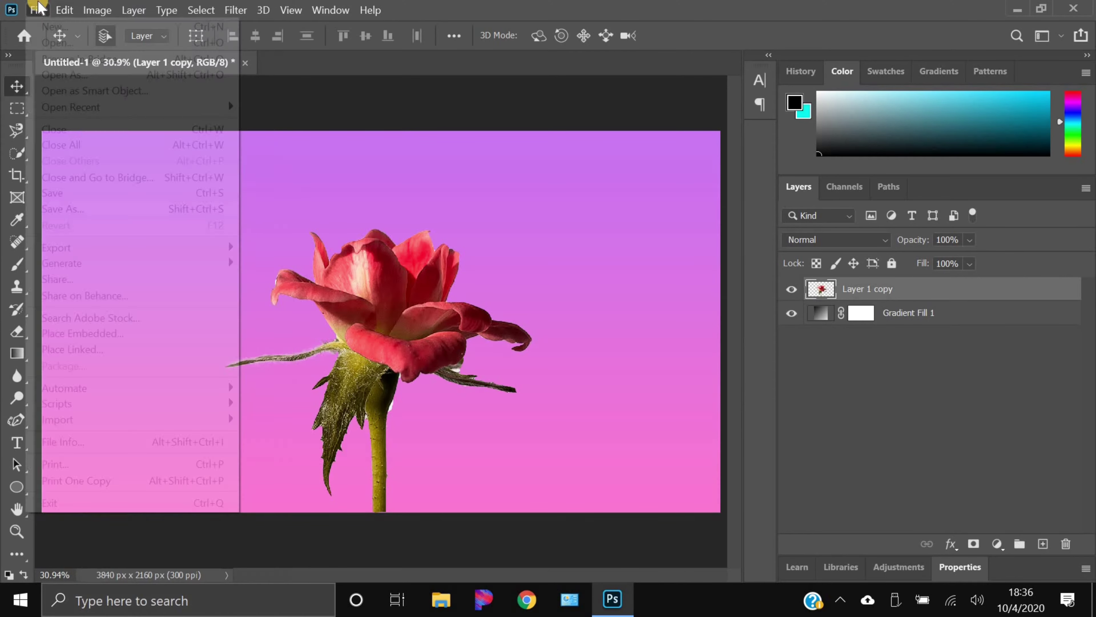
click(259, 200)
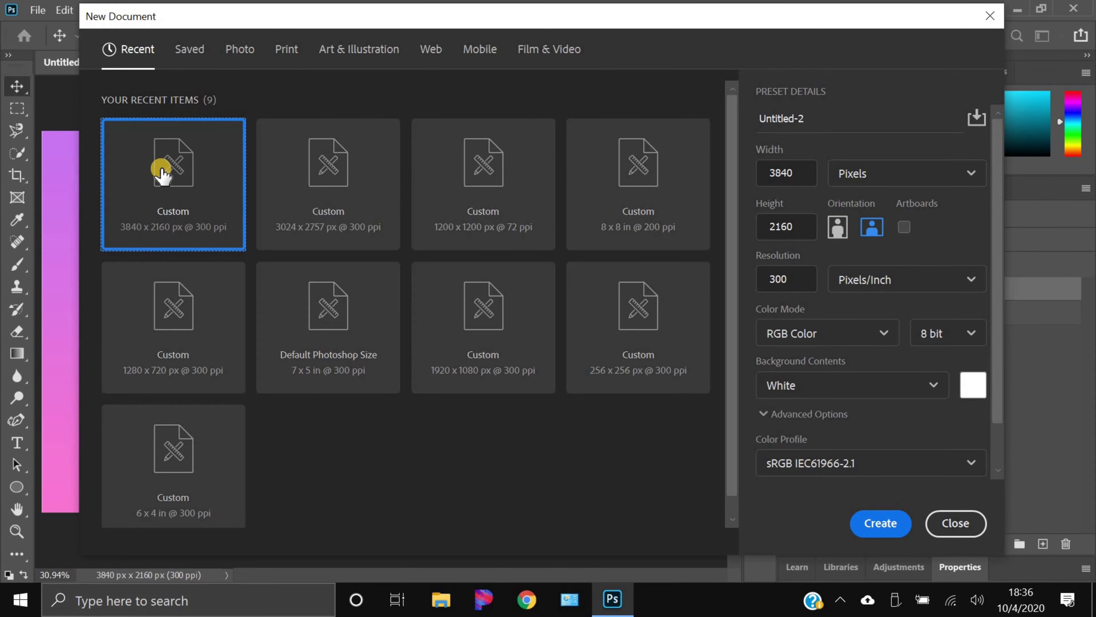
click(799, 237)
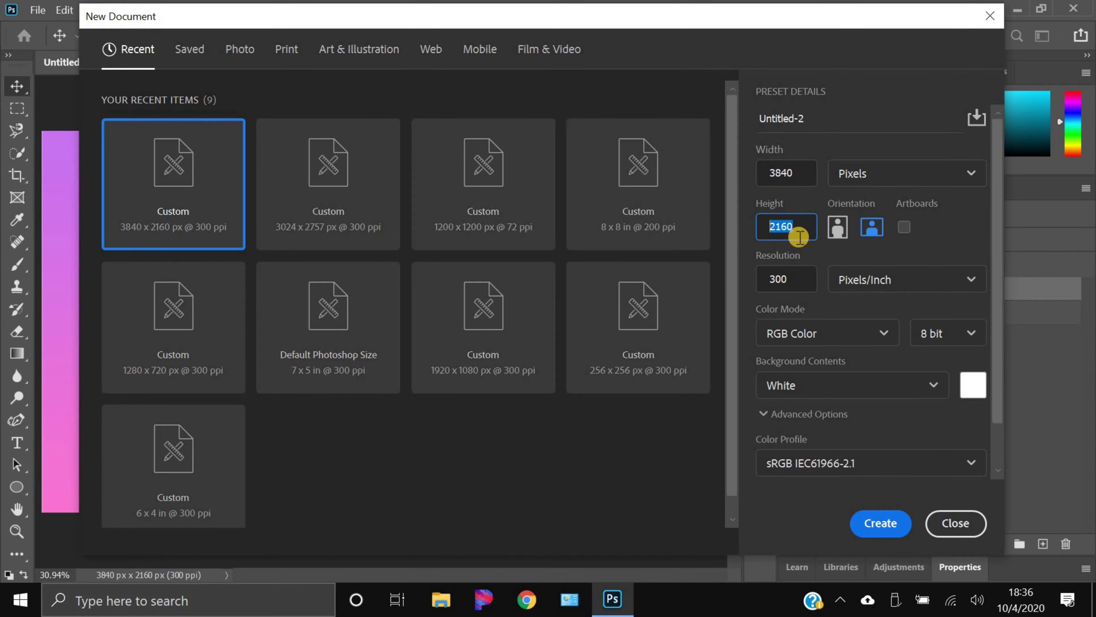
click(793, 180)
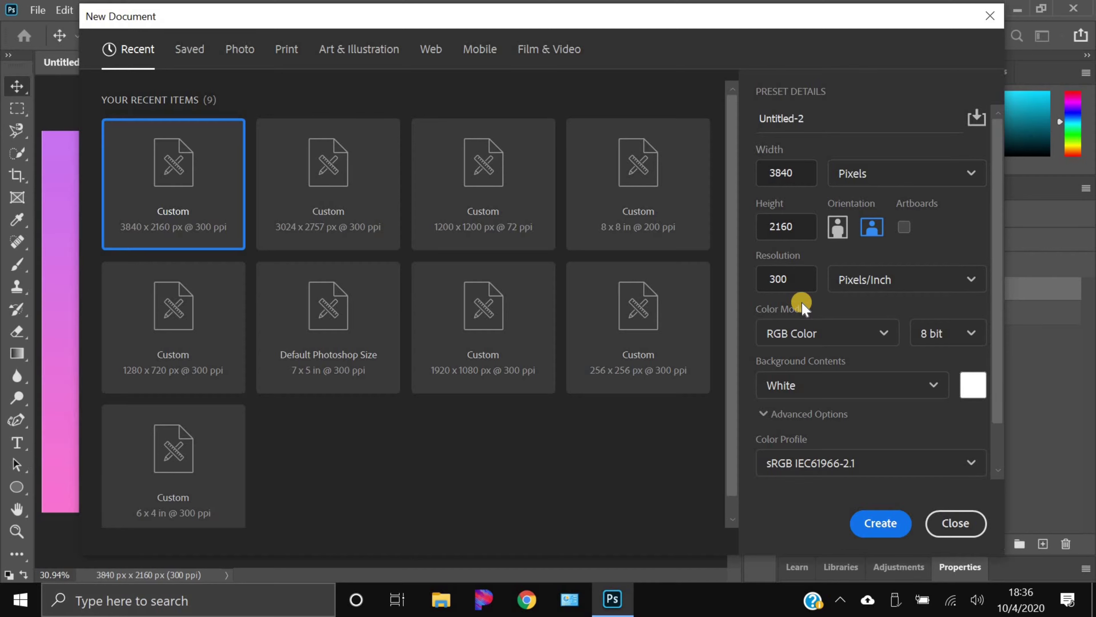
click(765, 282)
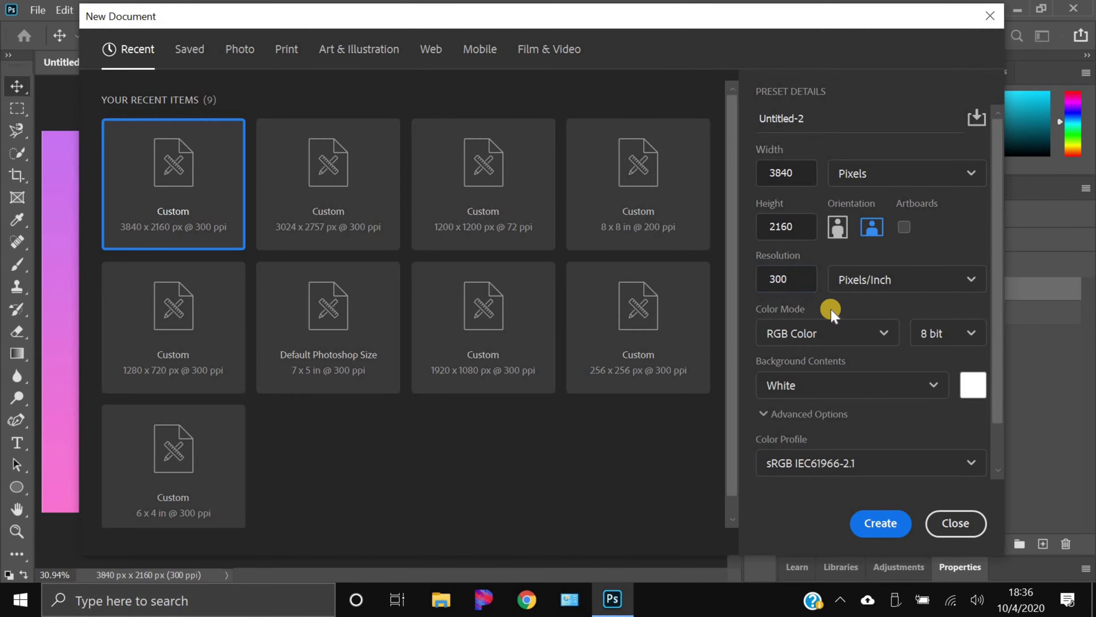
click(859, 523)
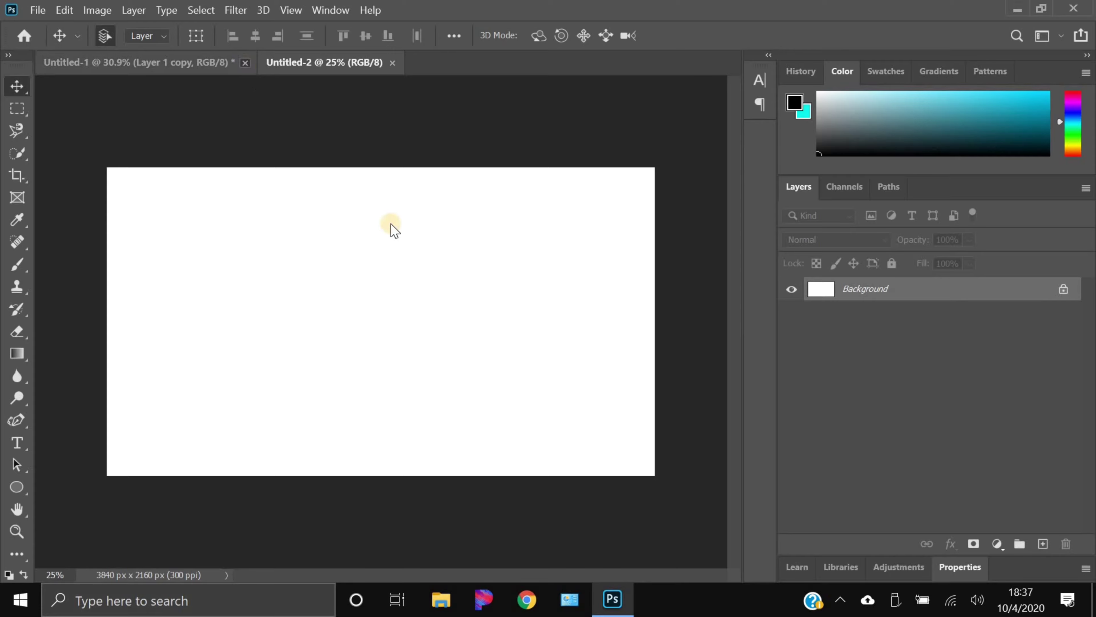
Close the Untitled-1 document without saving its changes
click(163, 65)
key(ctrl+w)
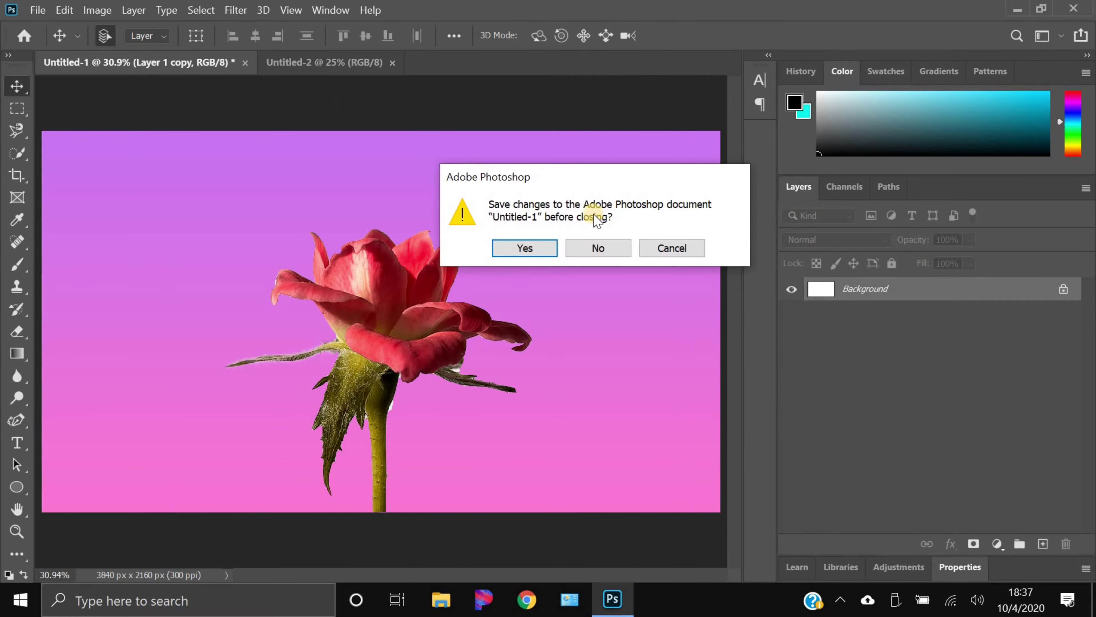
click(596, 250)
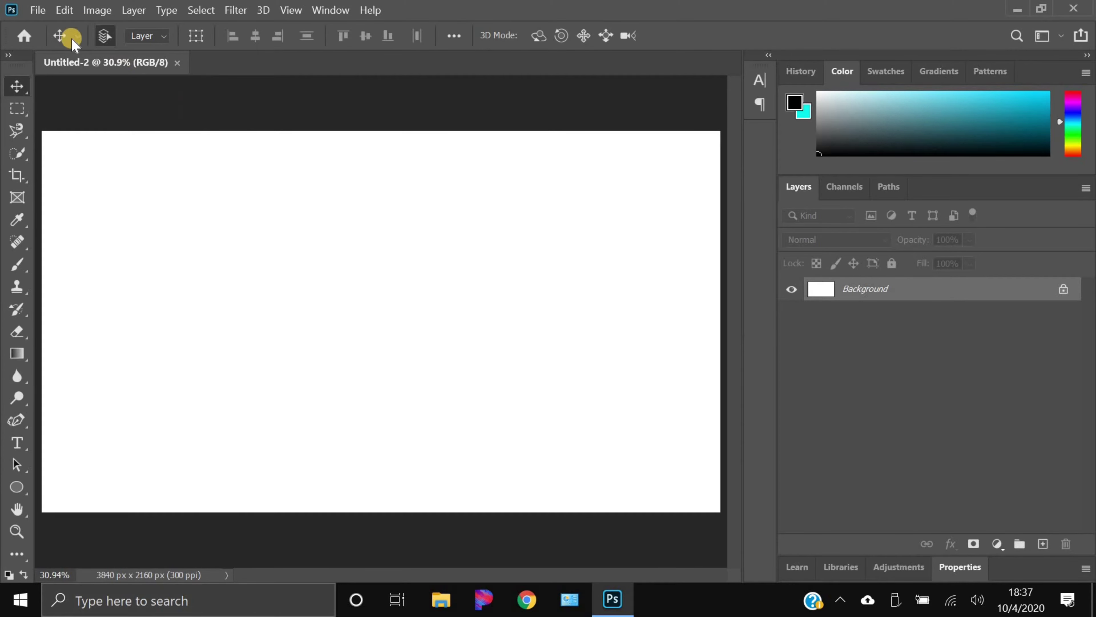
Open the image 06b-hue-felipe-correia-unsplash.jpg from the Example Photoshop Photos folder
click(36, 8)
click(50, 28)
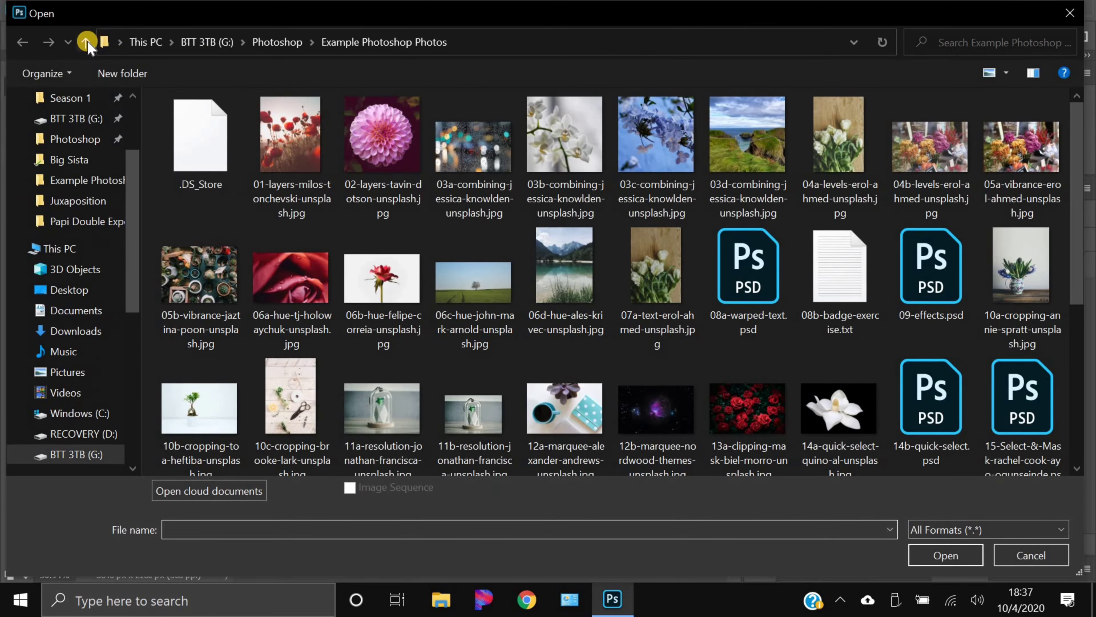
key(alt+Up)
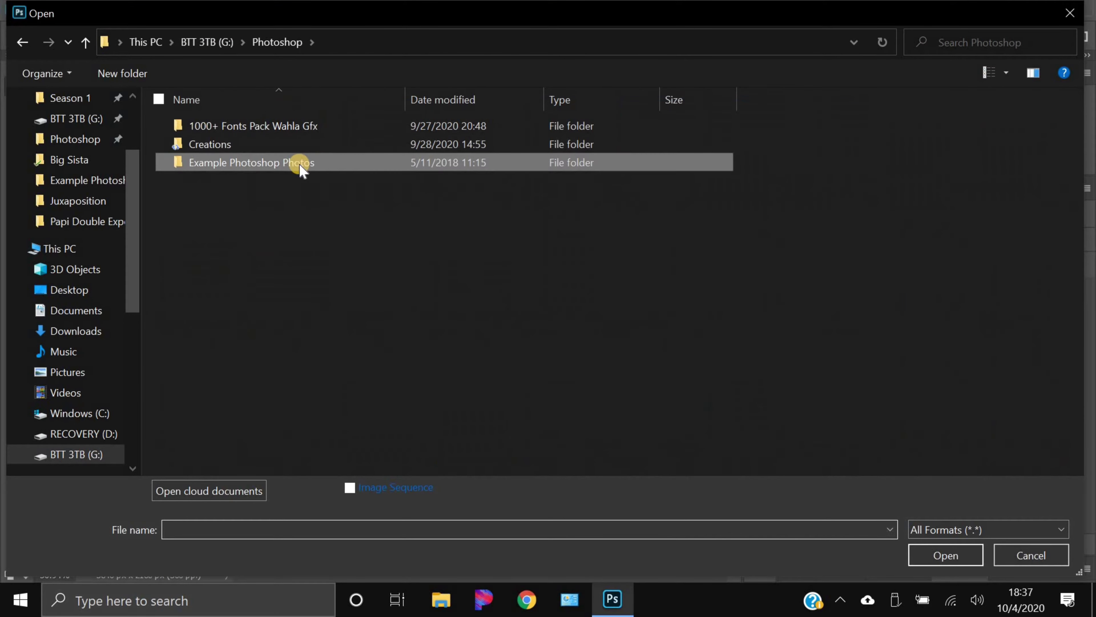
click(332, 163)
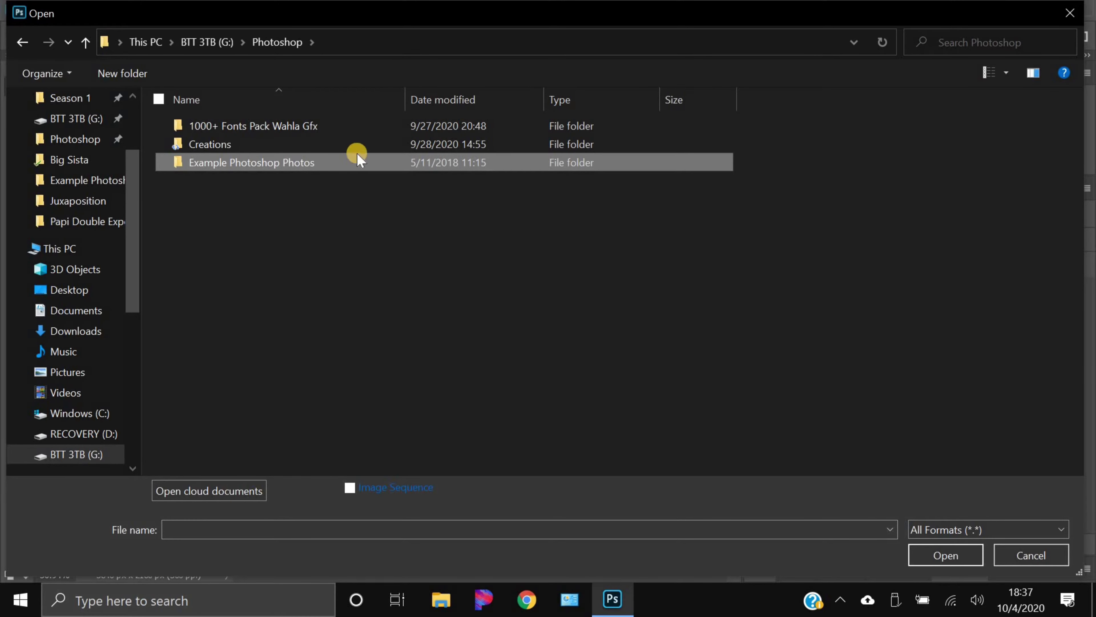
key(Return)
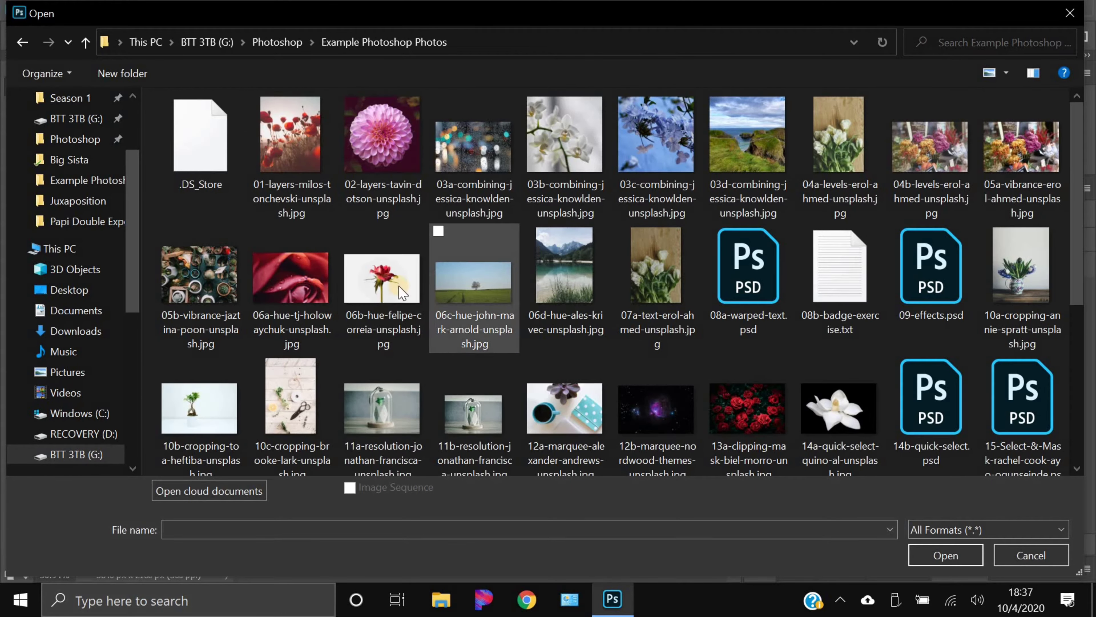
click(382, 278)
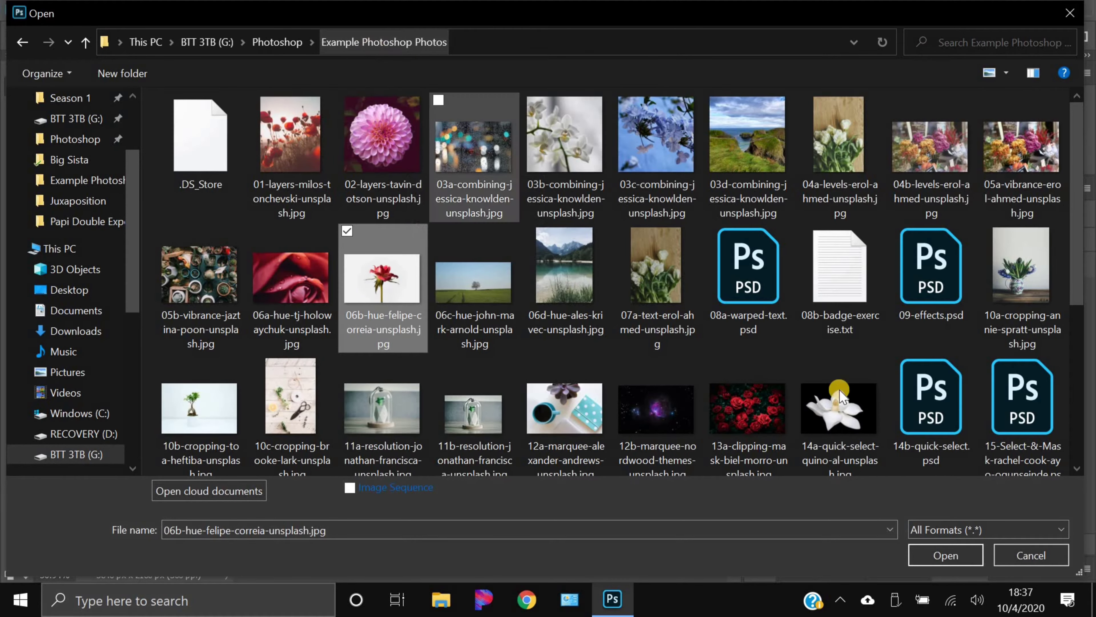
click(944, 554)
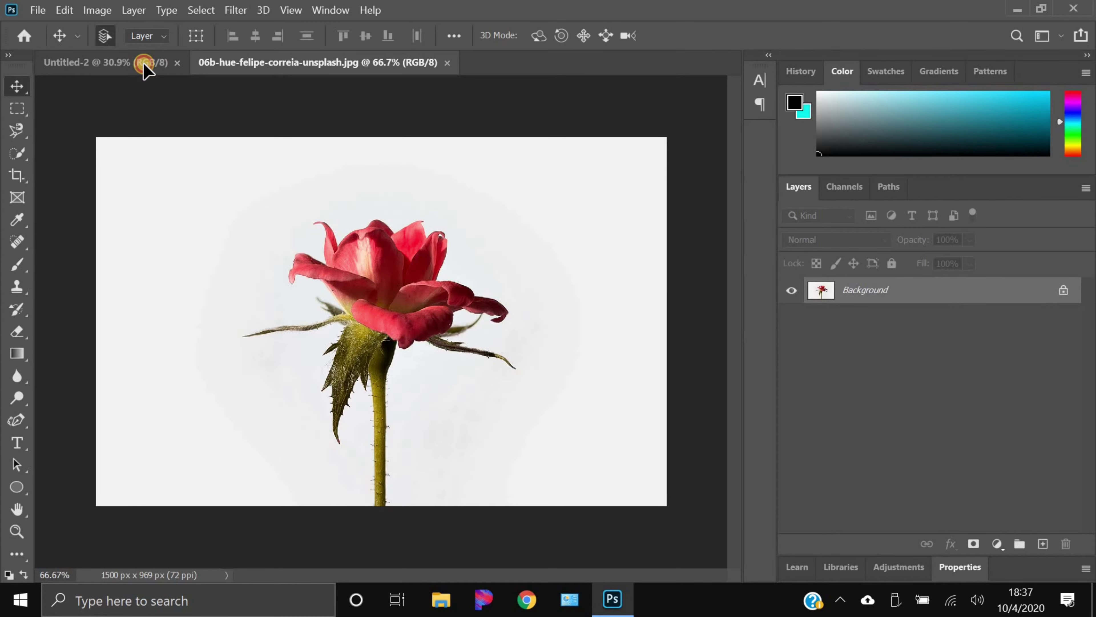
Copy the rose photo into the Untitled-2 document as a new layer and return to that document
drag(144, 69, 367, 317)
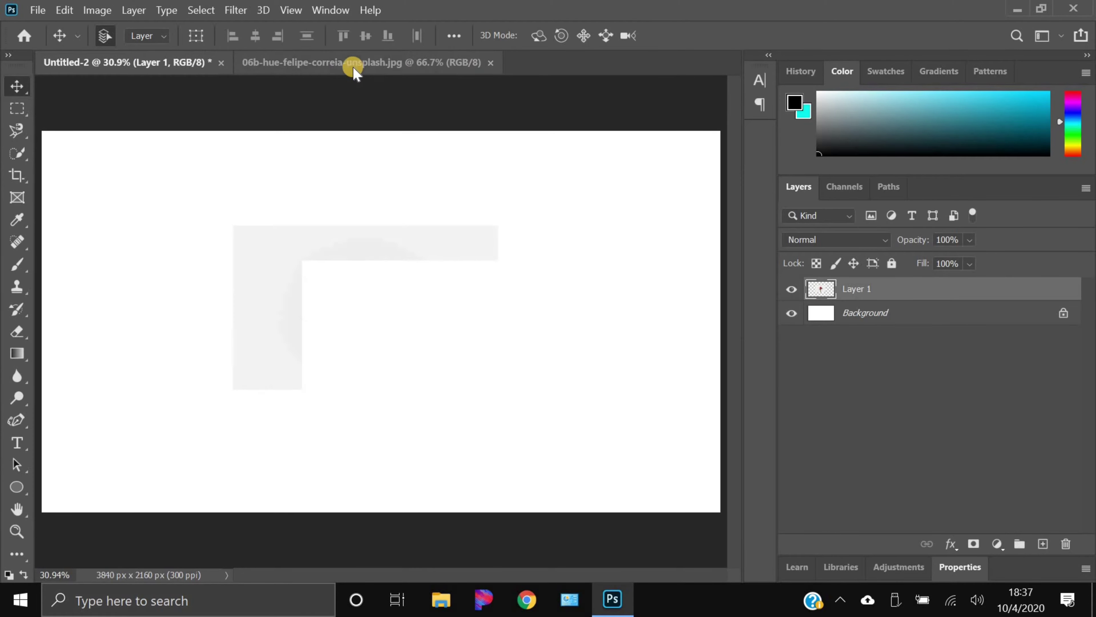
click(301, 68)
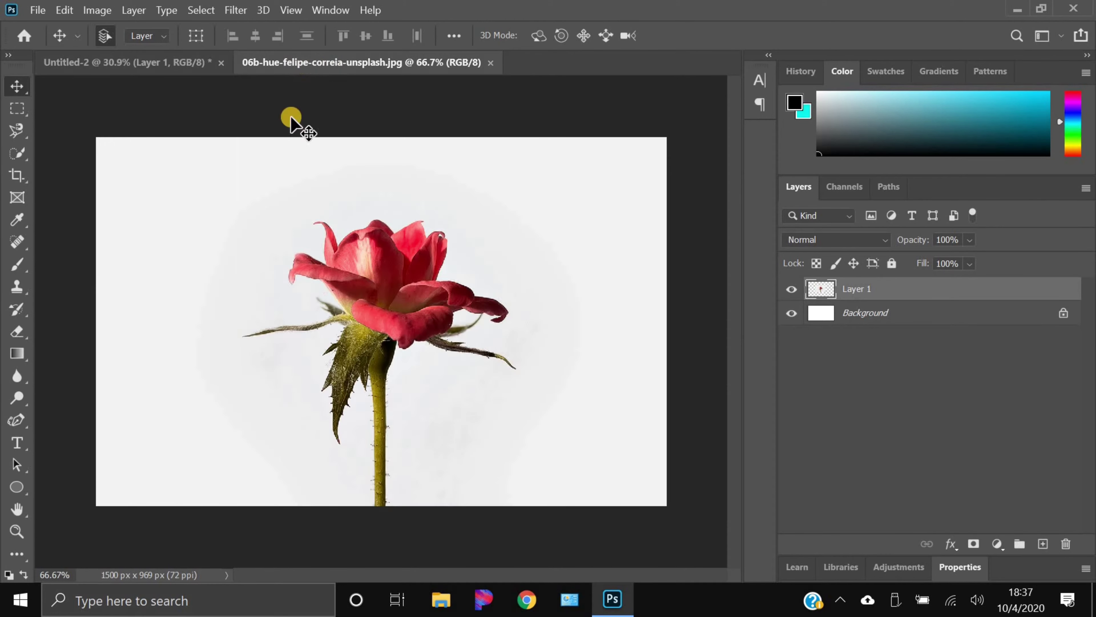
click(135, 72)
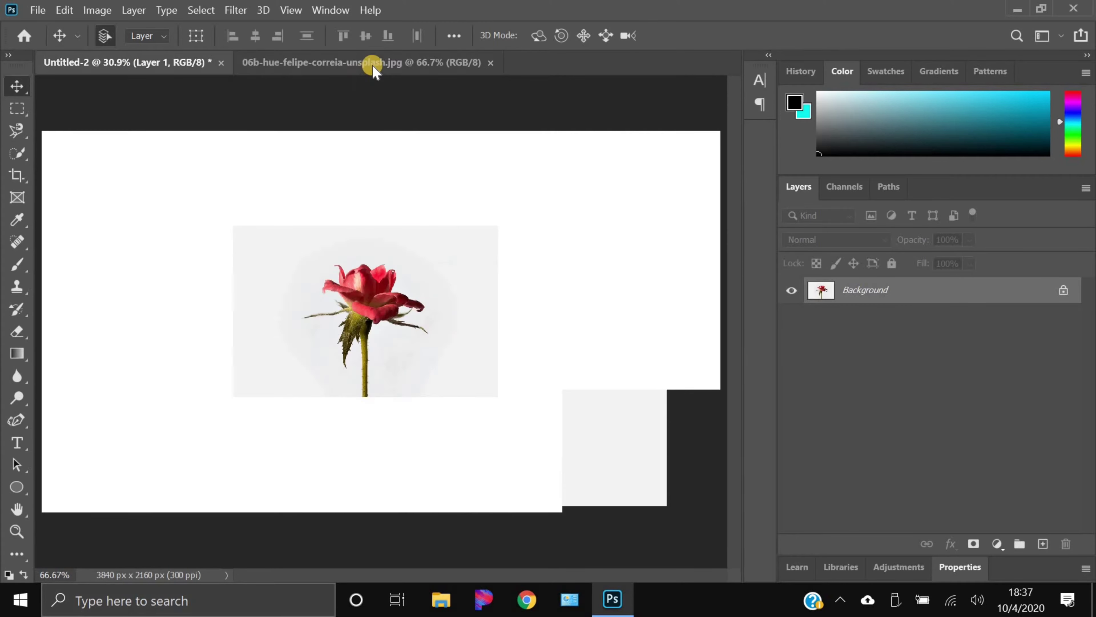
Copy the rose photo into Untitled-2 a second time and delete the duplicate layer
click(366, 68)
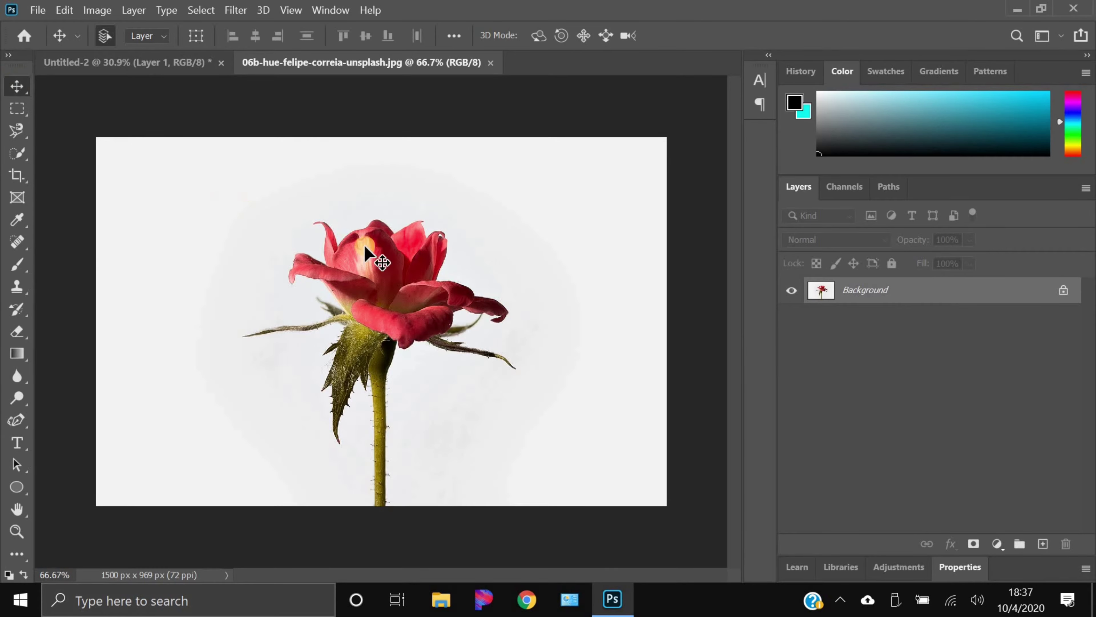
drag(414, 330, 345, 330)
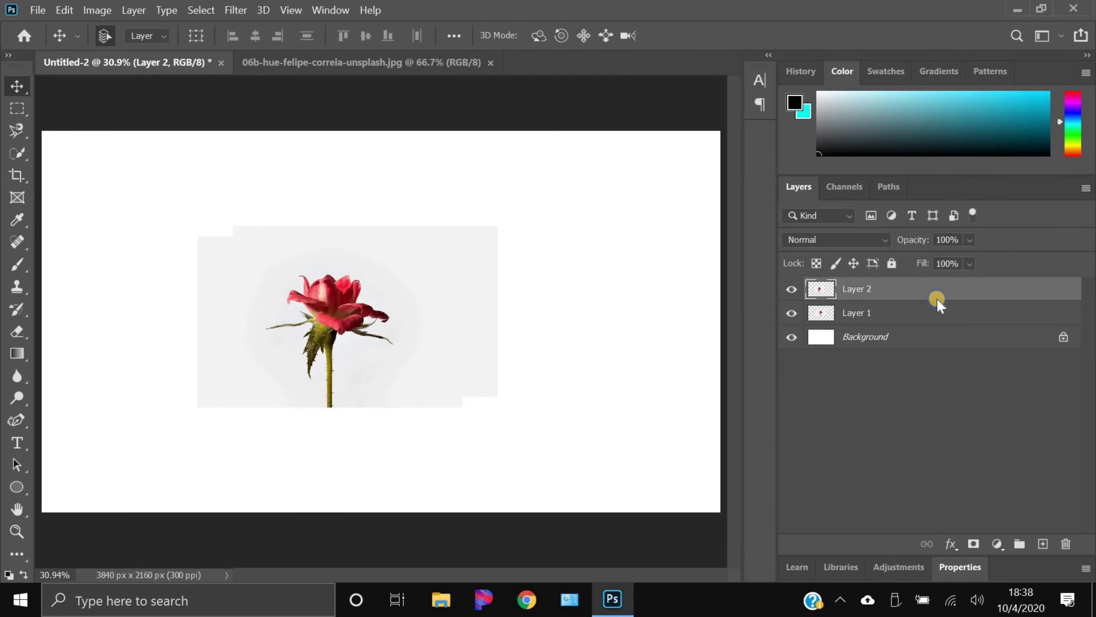
right_click(937, 301)
click(763, 110)
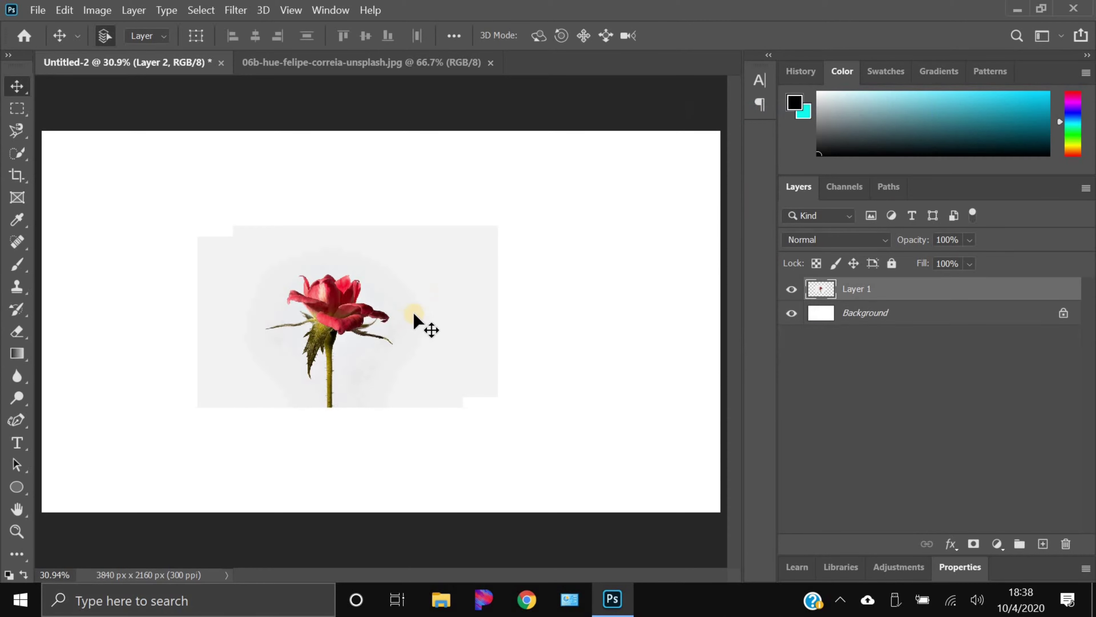
Move the rose photo into the canvas's upper-left corner using Free Transform
drag(428, 326, 377, 314)
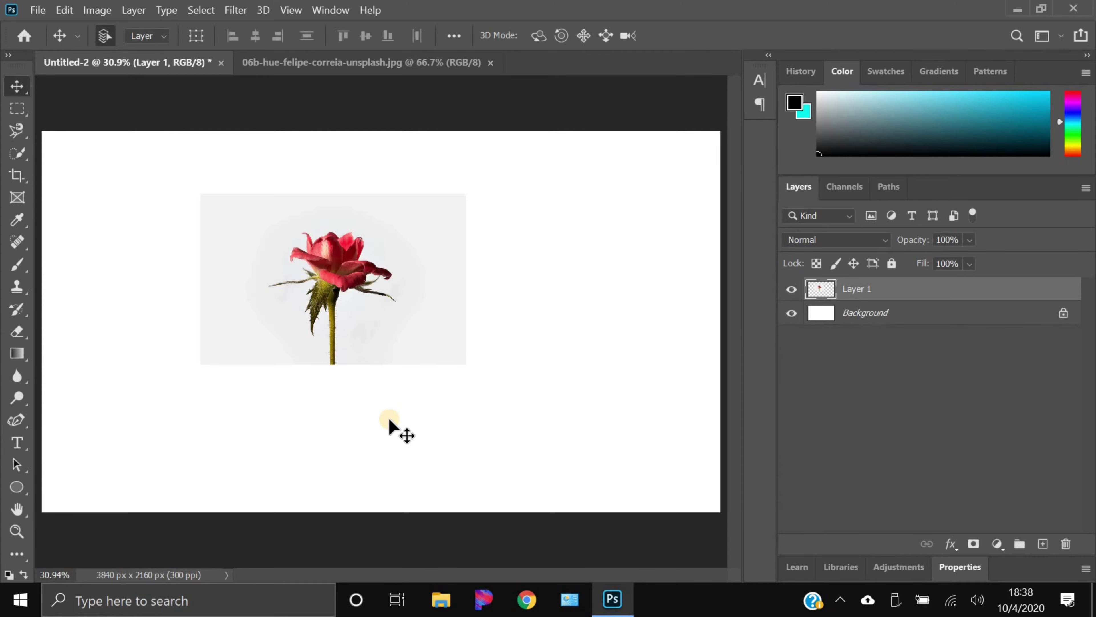
key(ctrl+t)
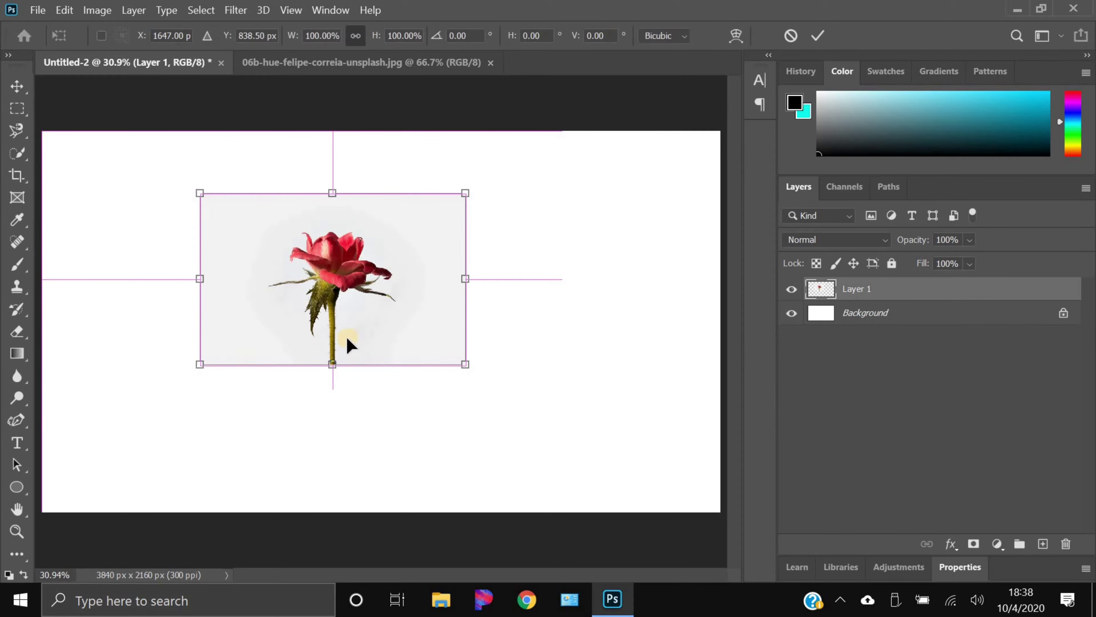
drag(391, 295, 229, 234)
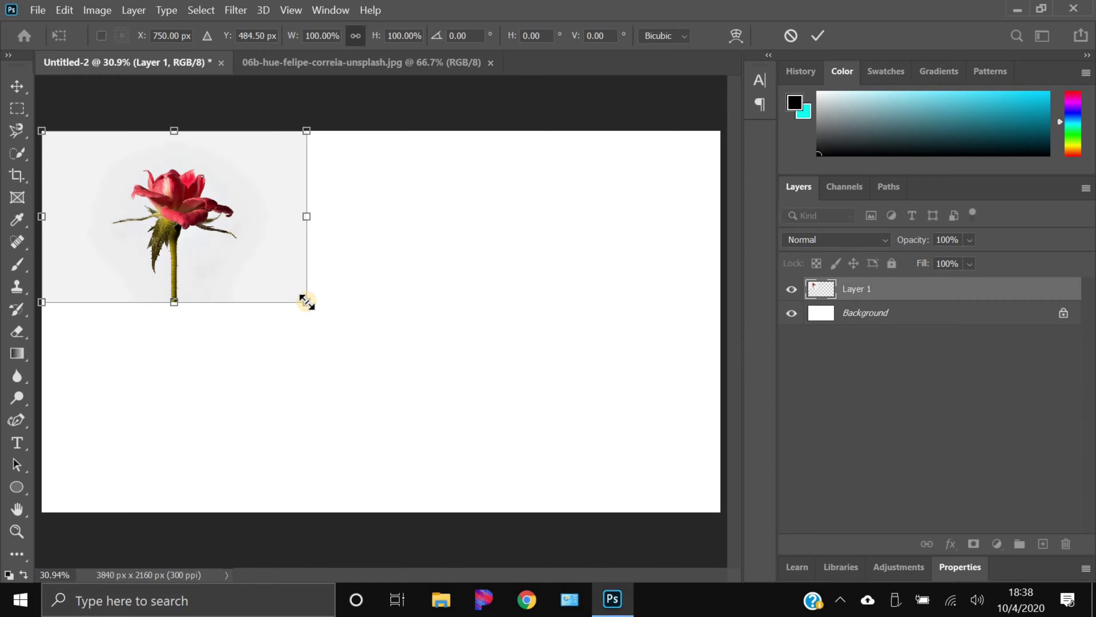
Try scaling the photo proportionally to about 215%, undo it, and stretch it non-proportionally to about 108% by 122%
drag(400, 345, 639, 455)
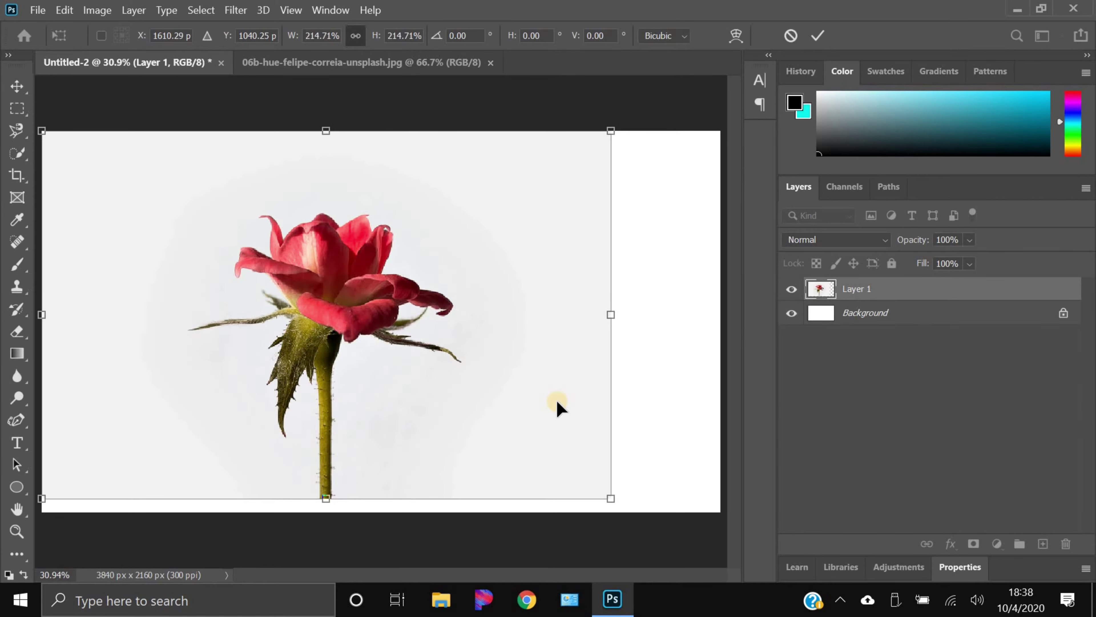
key(ctrl+z)
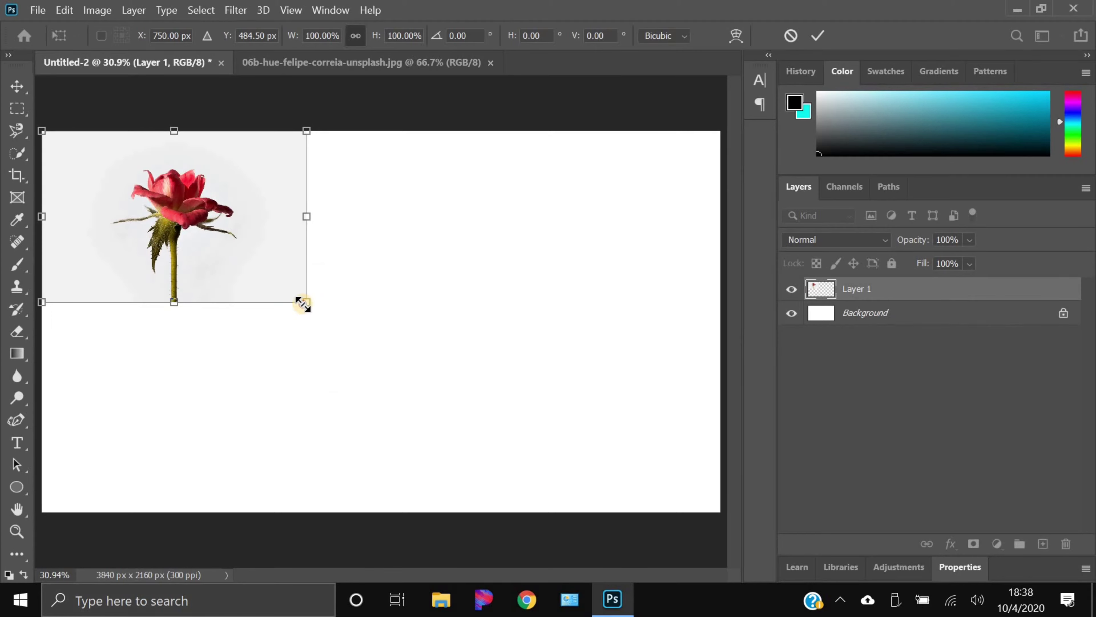
drag(303, 304, 323, 342)
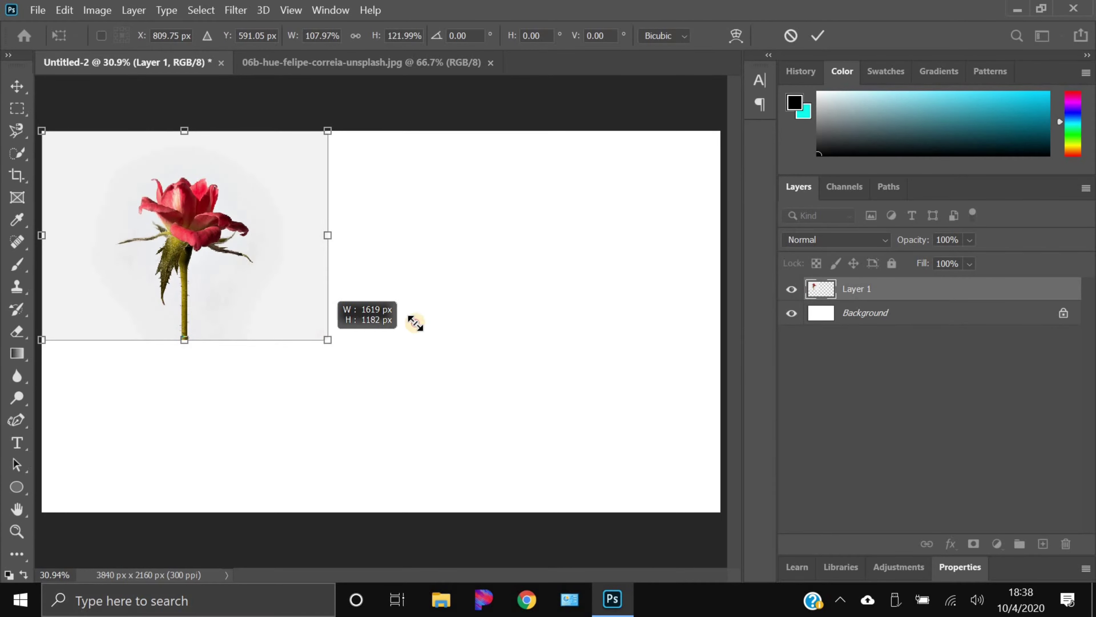
Scale the rose photo proportionally to about 235%, place it against the canvas's right and bottom edges, and apply the transform
drag(415, 323, 714, 452)
drag(531, 422, 570, 448)
click(788, 36)
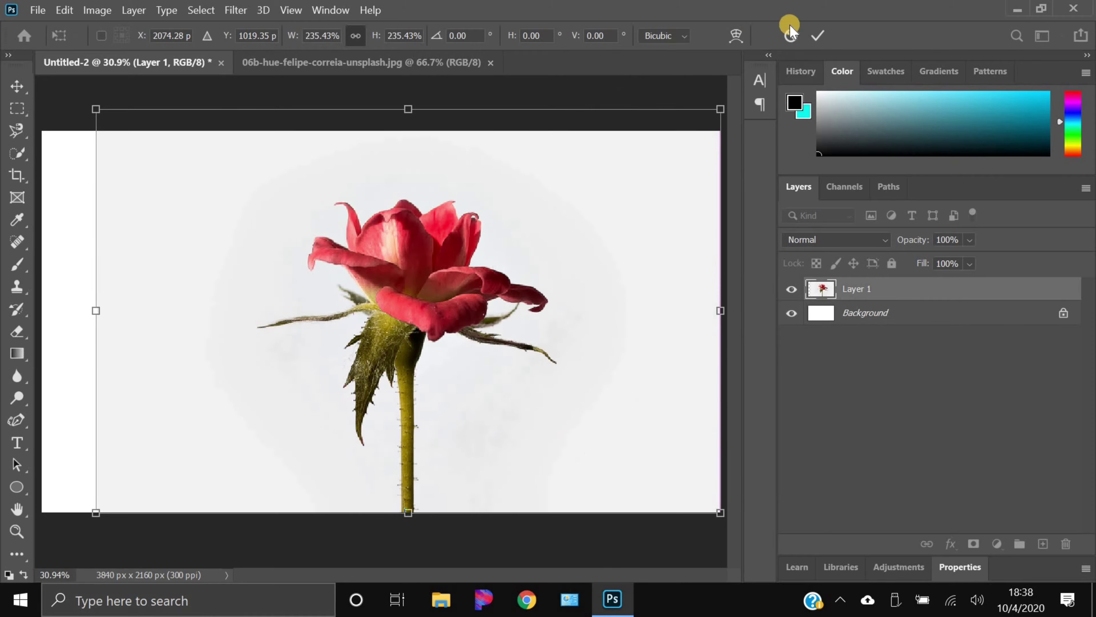
double_click(587, 115)
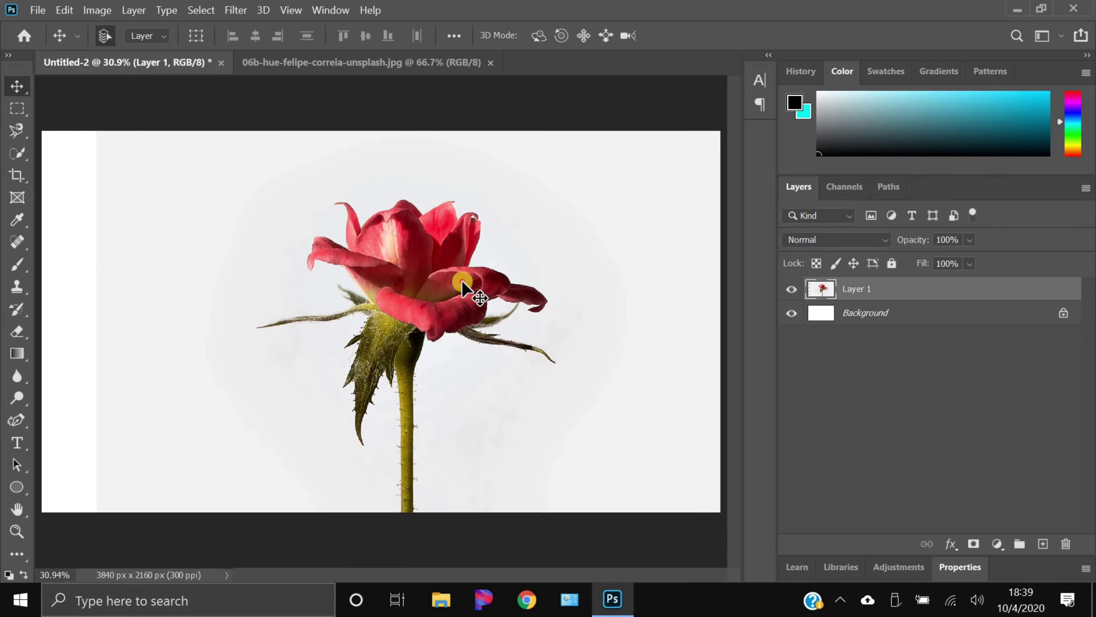
Move the rose photo to the canvas's horizontal centre, return it to the right edge with Free Transform, and apply
drag(463, 279, 440, 281)
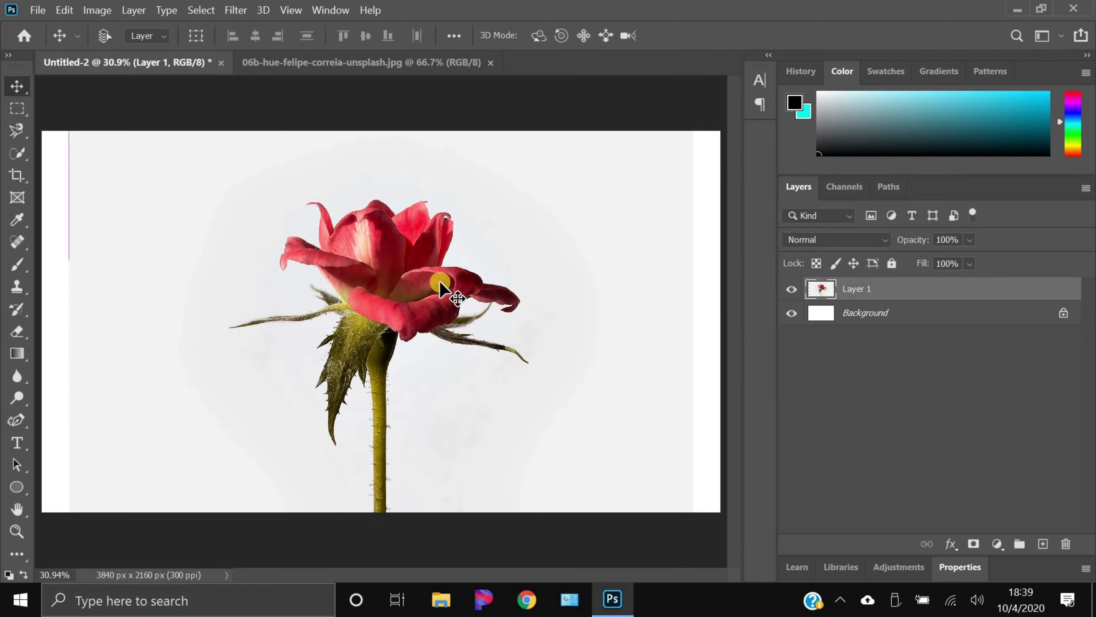
key(ctrl+t)
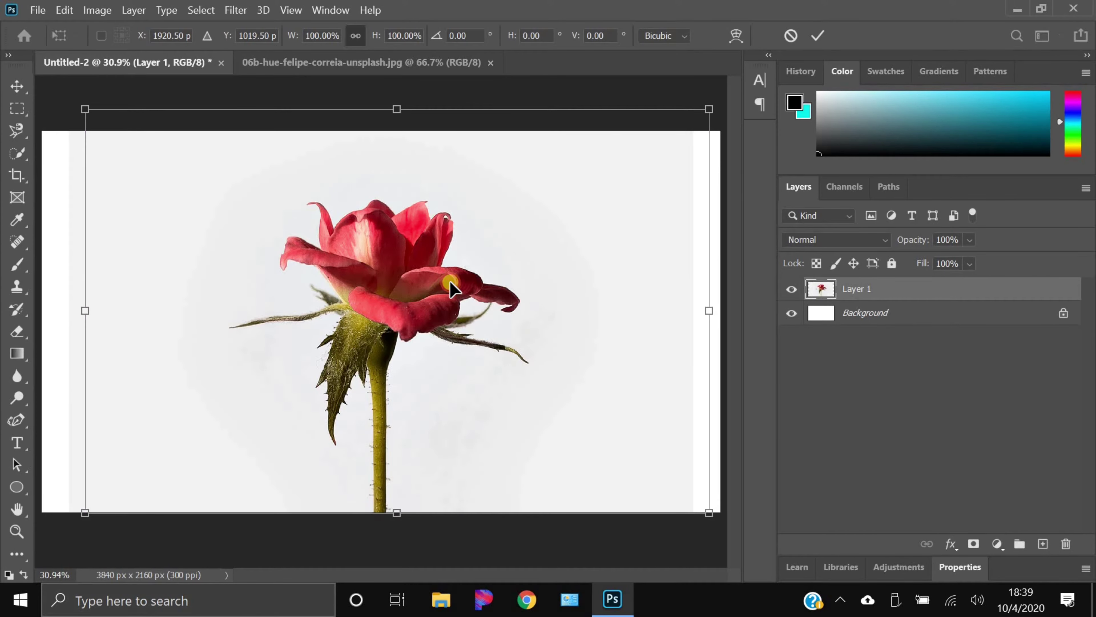
drag(450, 287, 483, 274)
click(819, 36)
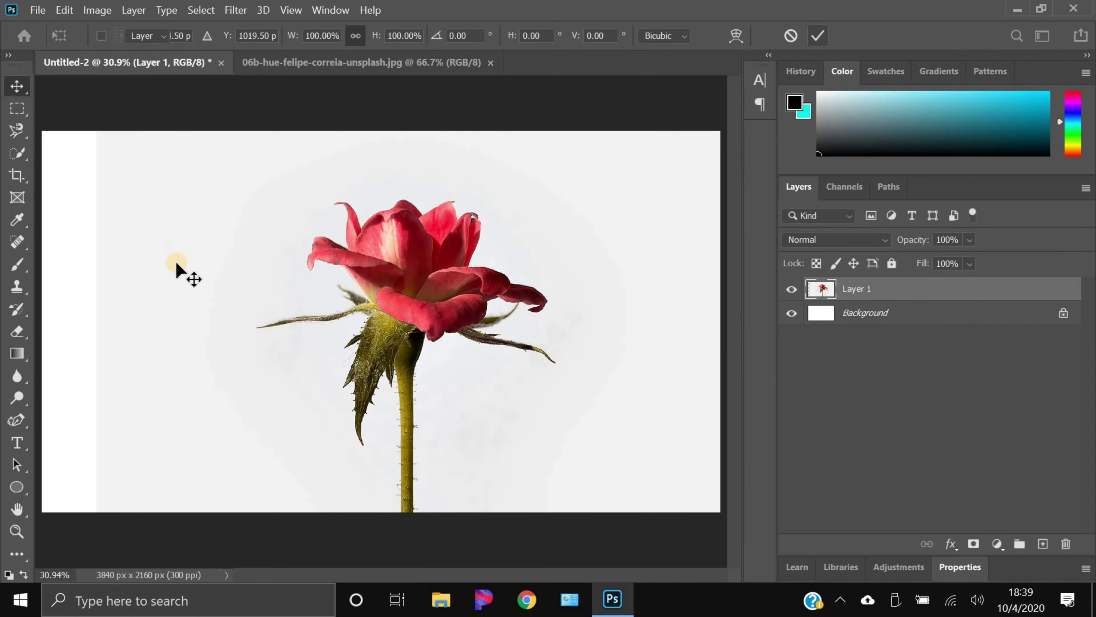
Crop the canvas around the rose with the 7 by 5 ratio, cutting off the white strip beside the photo, to 2688 x 1920 px
key(c)
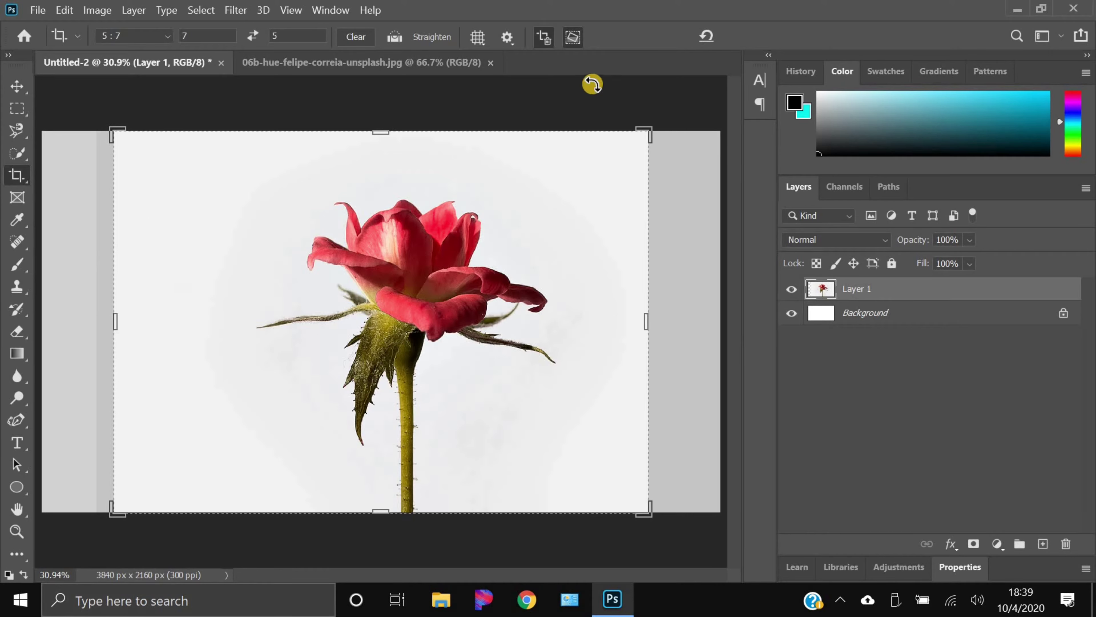
drag(108, 320, 139, 325)
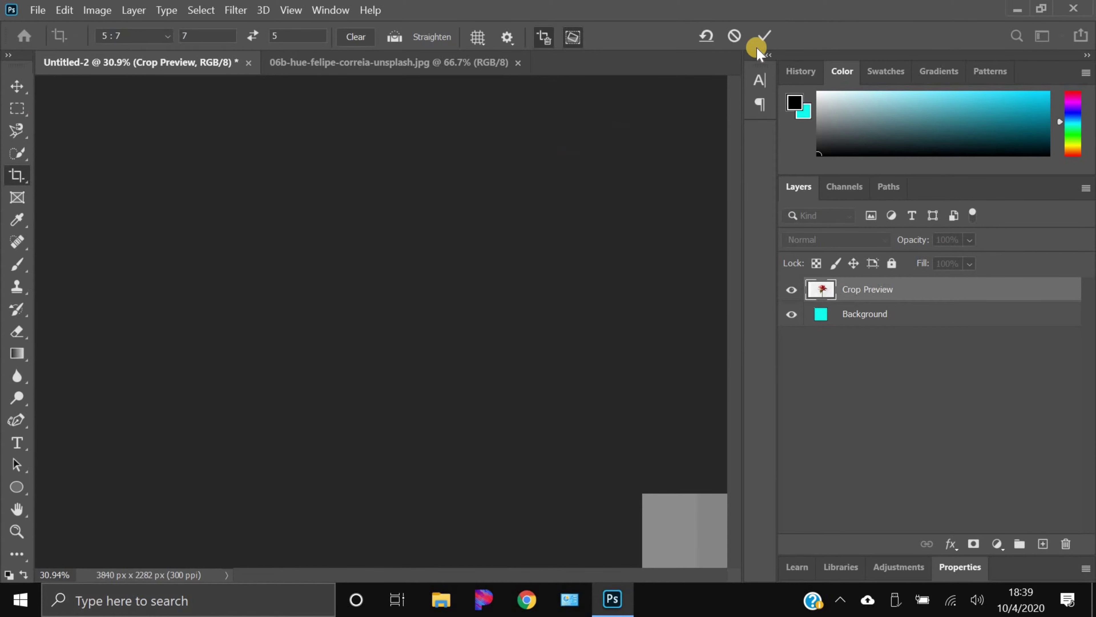
click(764, 36)
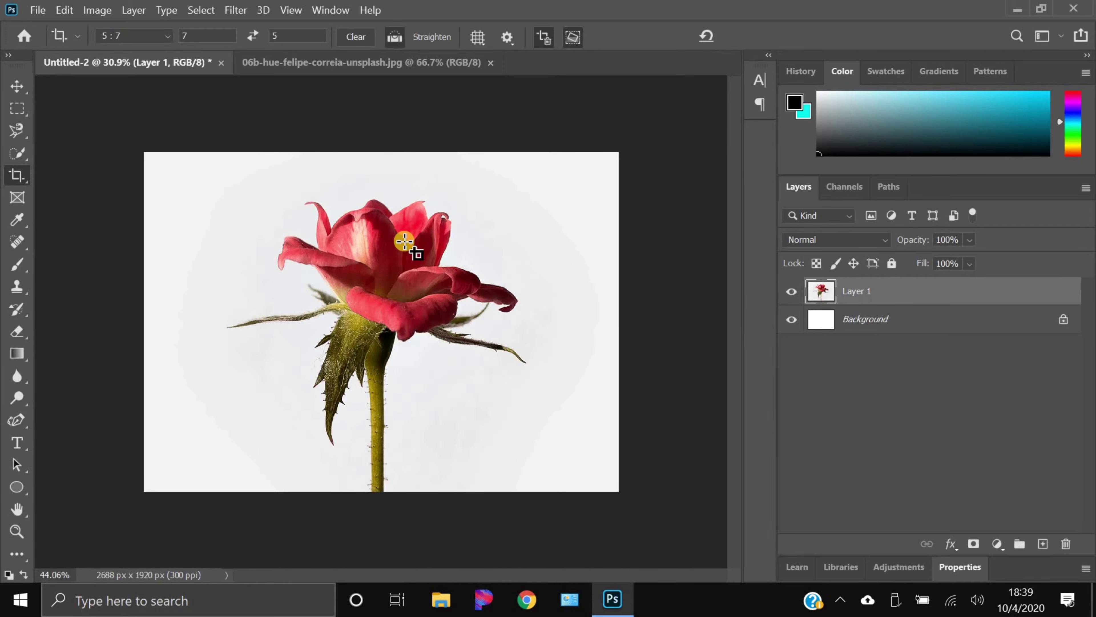
key(ctrl+0)
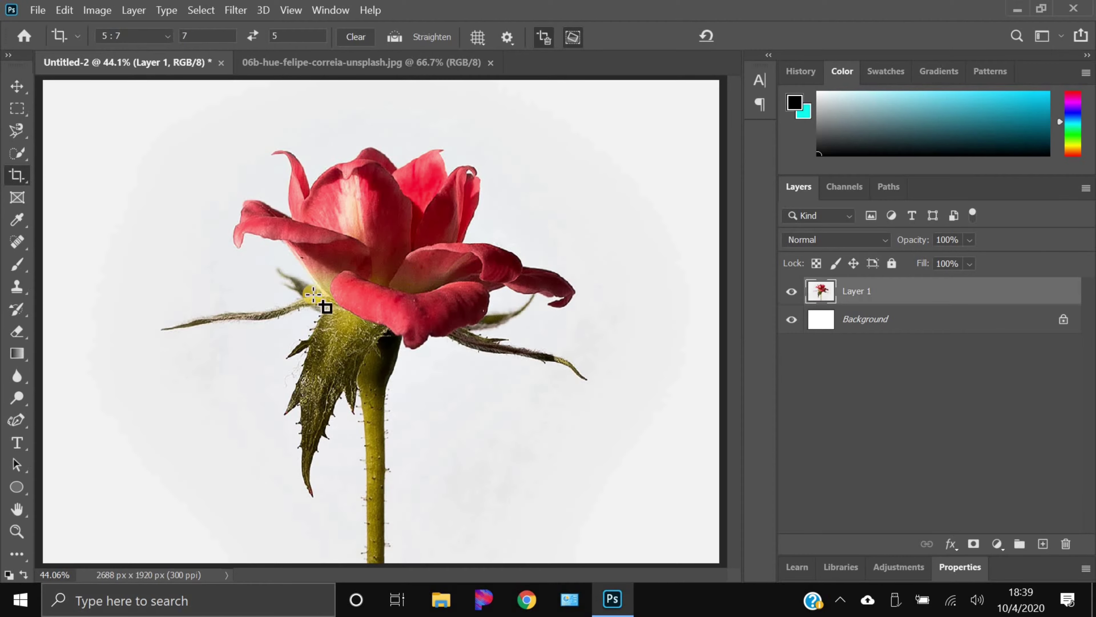
click(355, 291)
key(v)
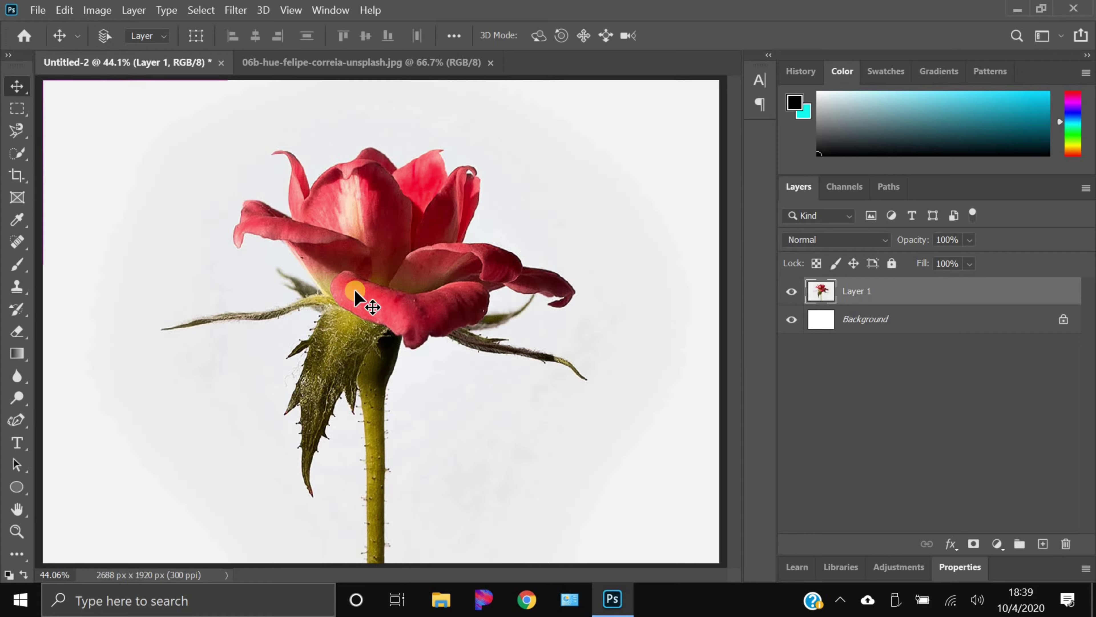
key(ctrl+minus)
key(ctrl+plus)
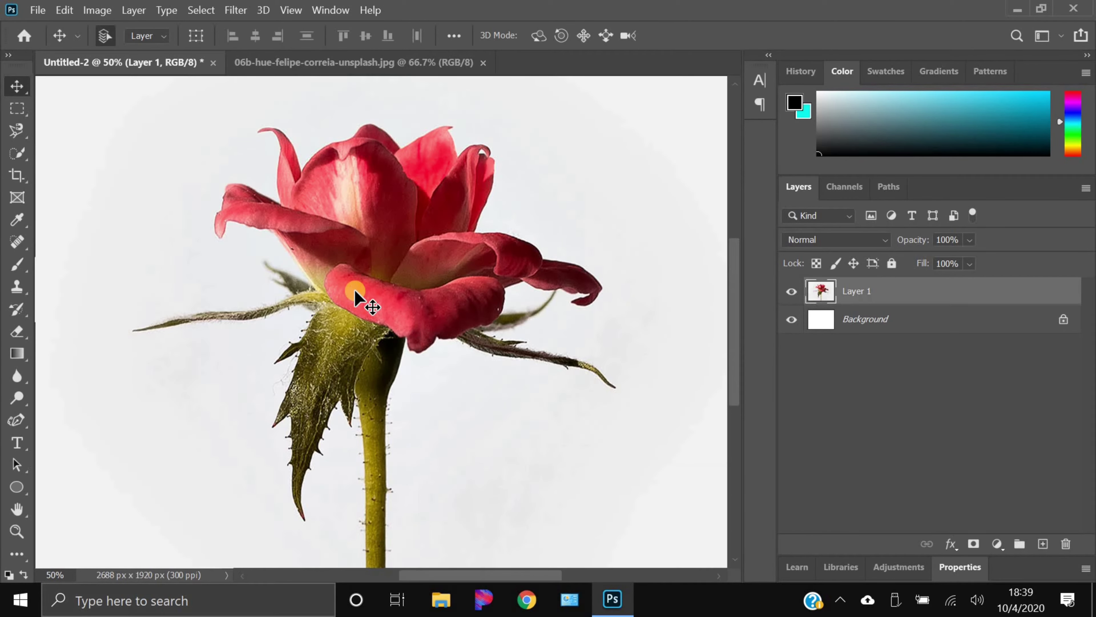
key(ctrl+minus)
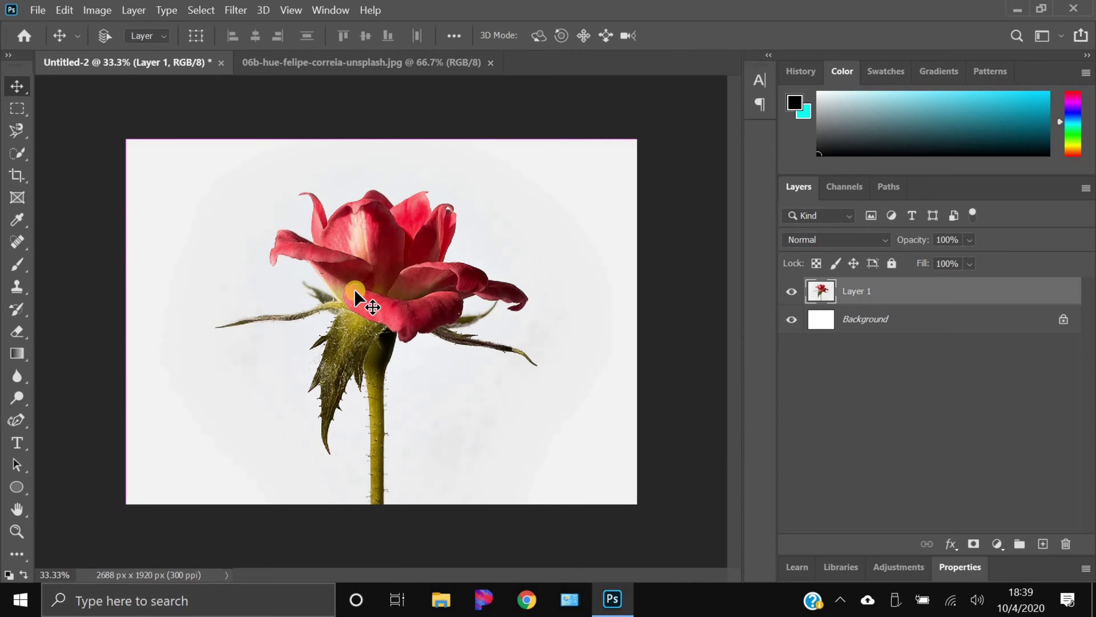
scroll(355, 289, up, 3)
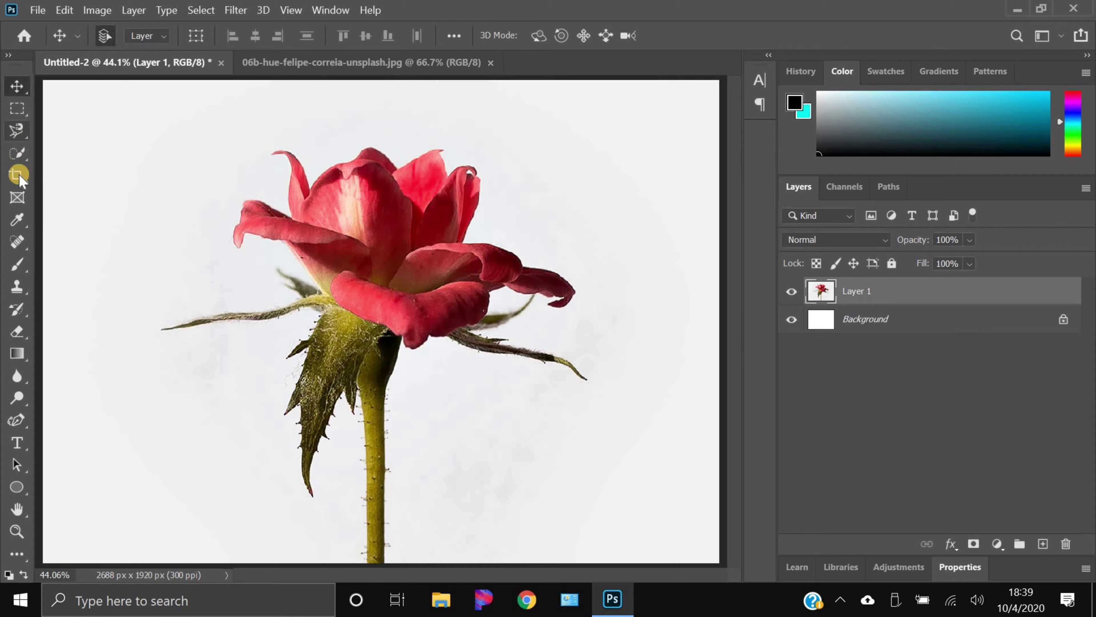
Try the freehand Lasso tool by outlining a rounded area in the empty background beside the rose's upper-left petals
click(16, 130)
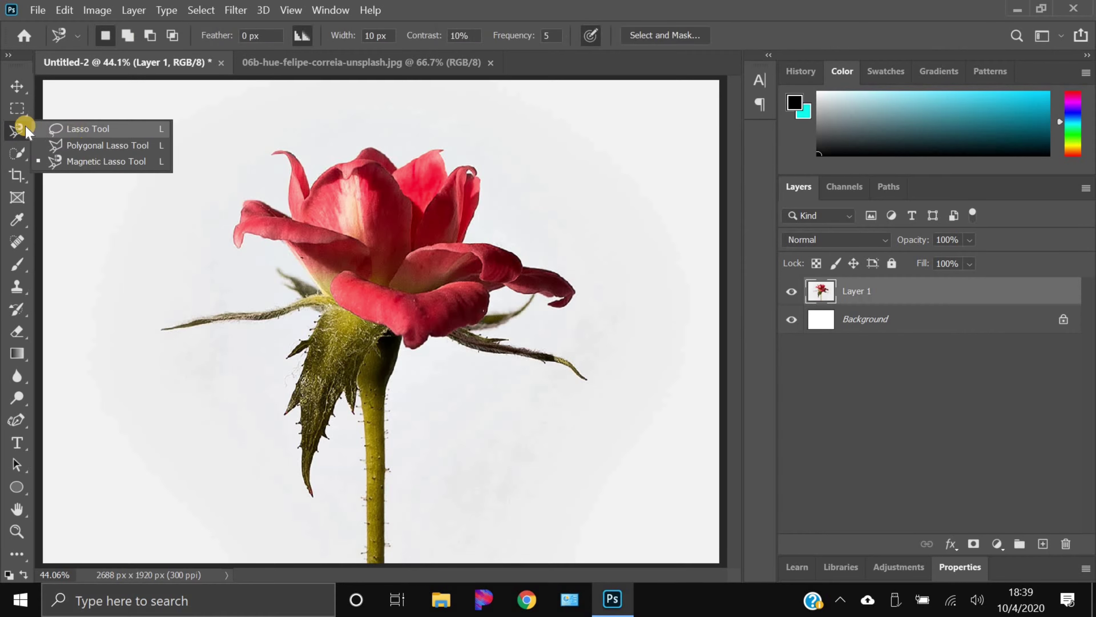
click(21, 128)
click(20, 128)
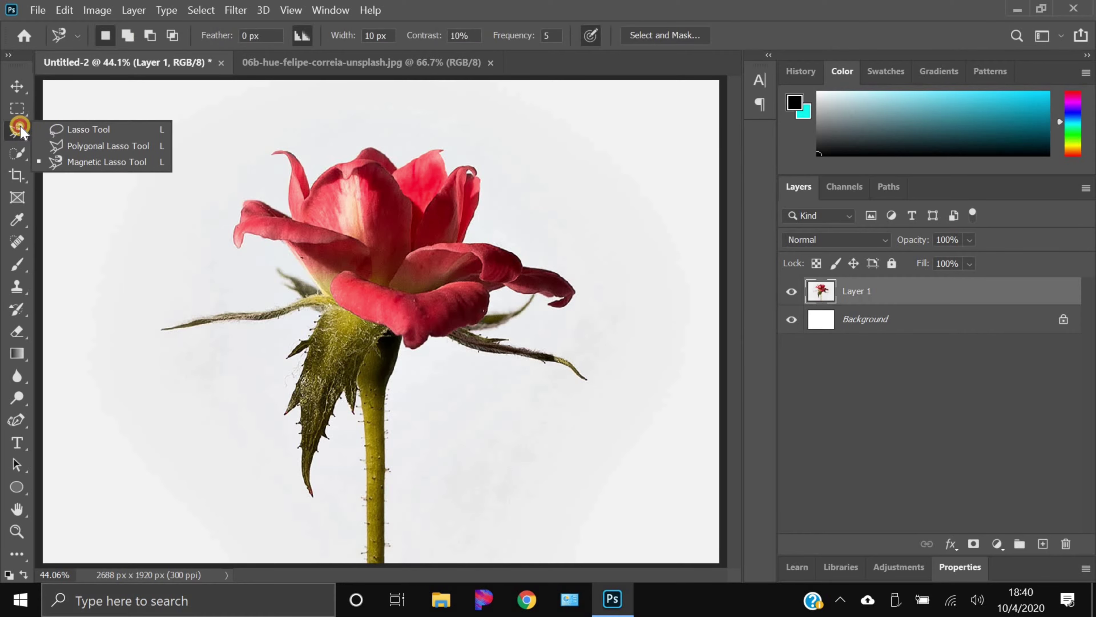
click(6, 128)
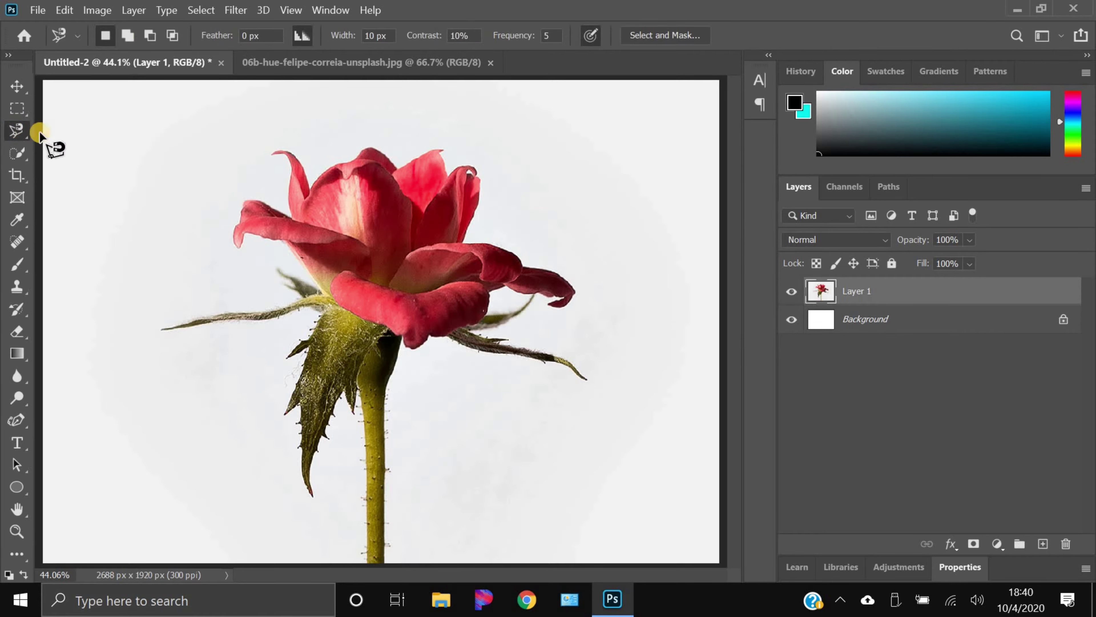
drag(15, 135, 97, 132)
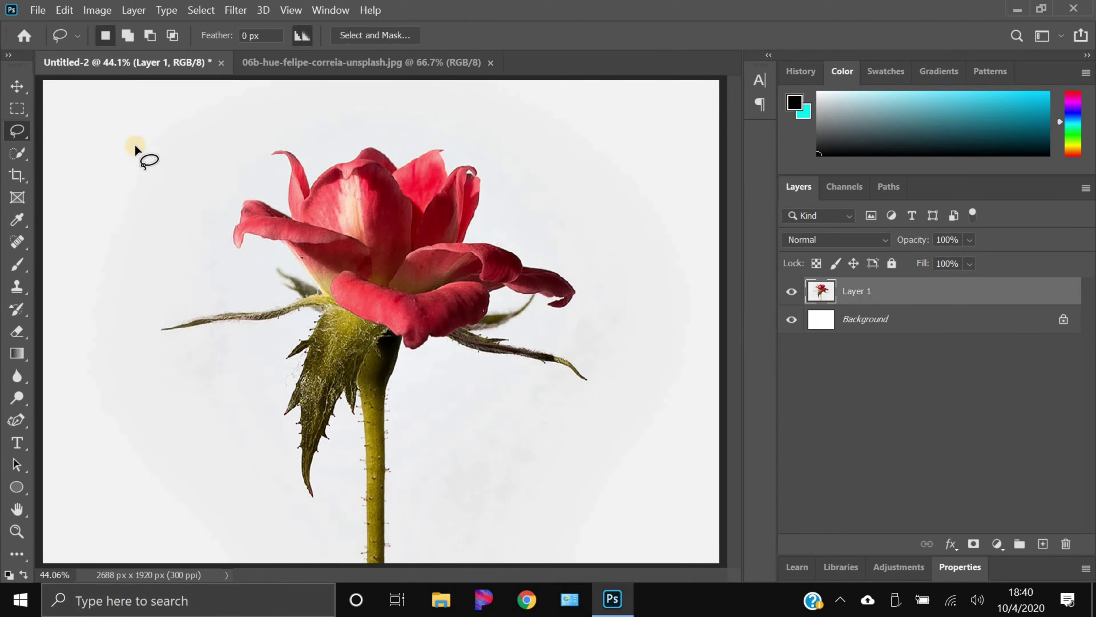
mouse_move(135, 179)
mouse_down()
mouse_move(186, 228)
mouse_move(182, 276)
mouse_up()
mouse_move(90, 293)
mouse_down()
mouse_move(69, 261)
mouse_move(90, 159)
mouse_up()
mouse_move(178, 118)
mouse_down()
mouse_move(81, 181)
mouse_move(226, 168)
mouse_up()
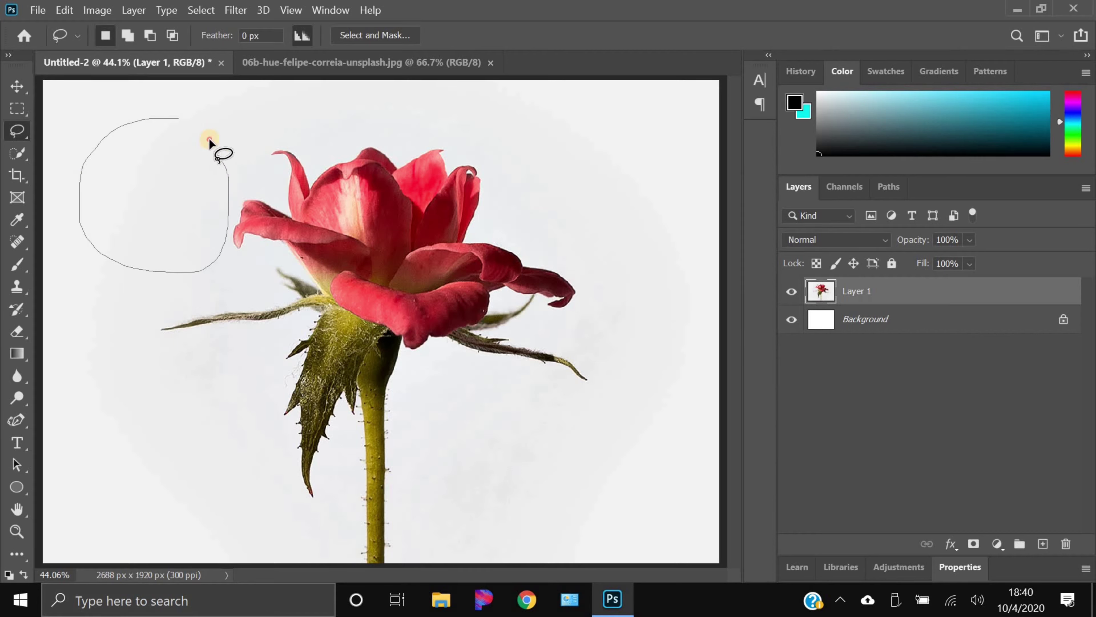
drag(216, 261, 216, 260)
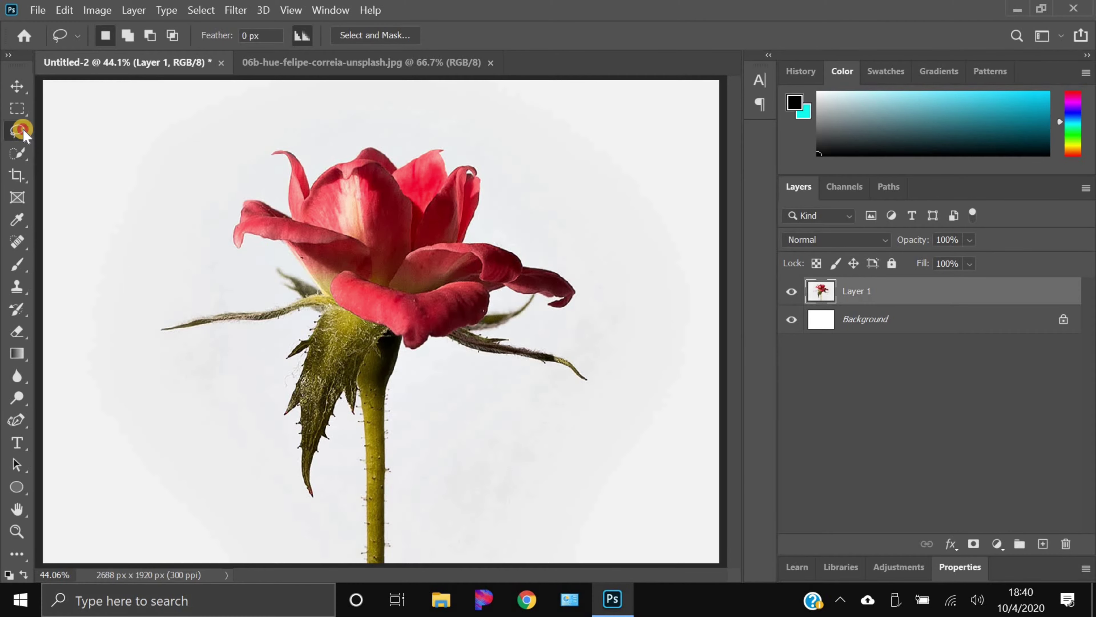
Try the Polygonal Lasso by closing an irregular many-cornered selection in the empty background at the rose's upper left, and deselect it
mouse_move(24, 131)
mouse_down()
mouse_move(42, 123)
mouse_move(70, 151)
mouse_up()
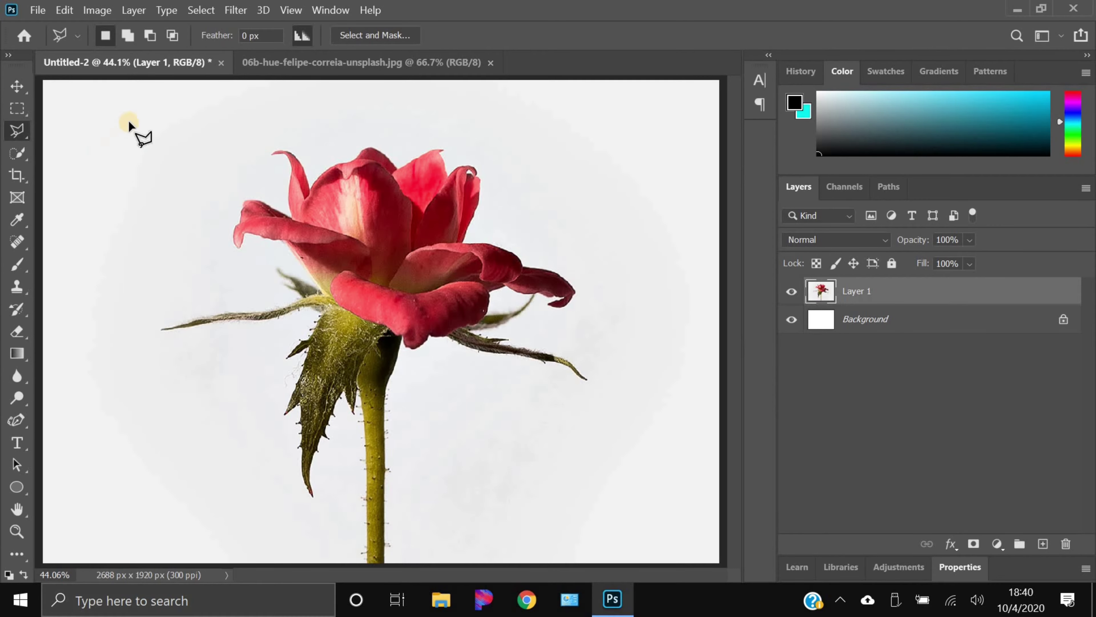
click(85, 183)
click(99, 272)
click(172, 275)
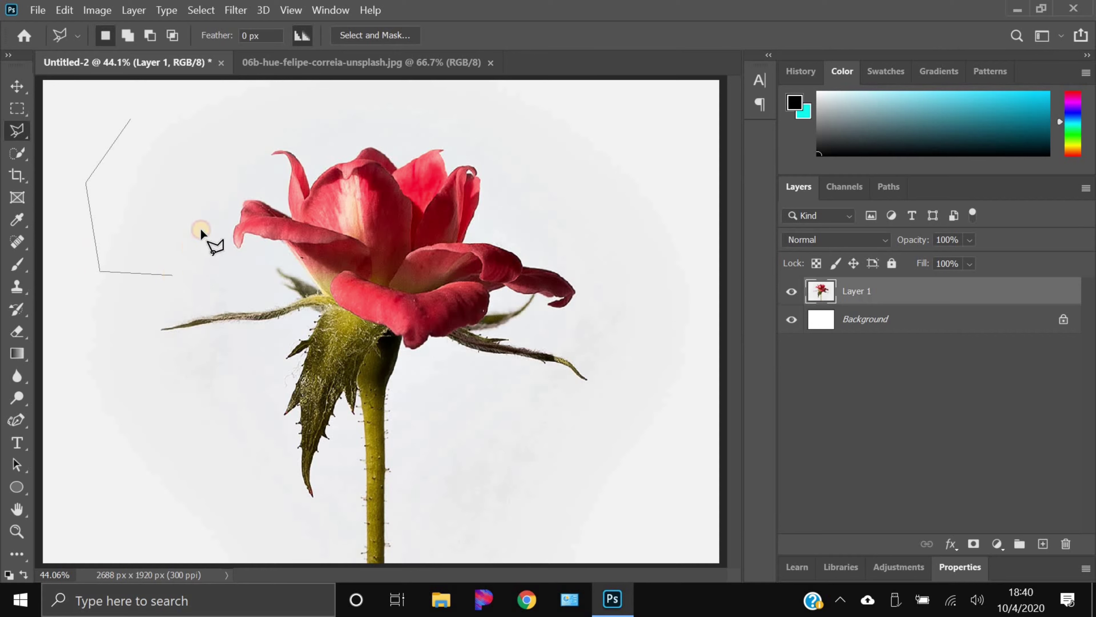
click(148, 215)
click(147, 174)
click(199, 177)
click(226, 142)
click(161, 142)
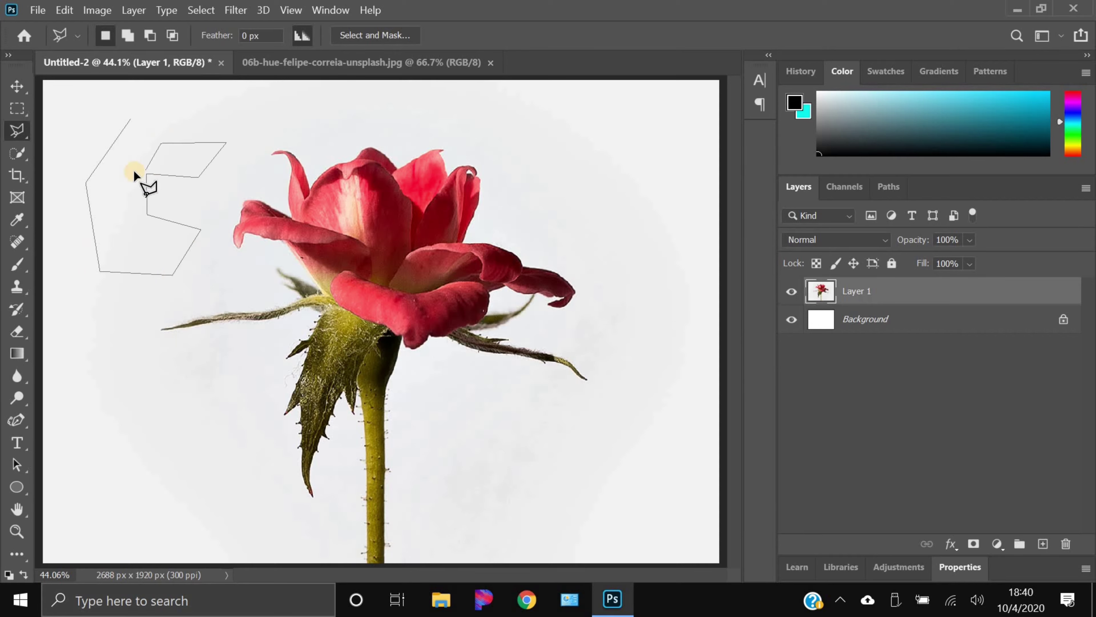
click(131, 169)
click(132, 136)
click(178, 121)
click(229, 121)
click(270, 122)
click(291, 106)
click(289, 95)
click(249, 96)
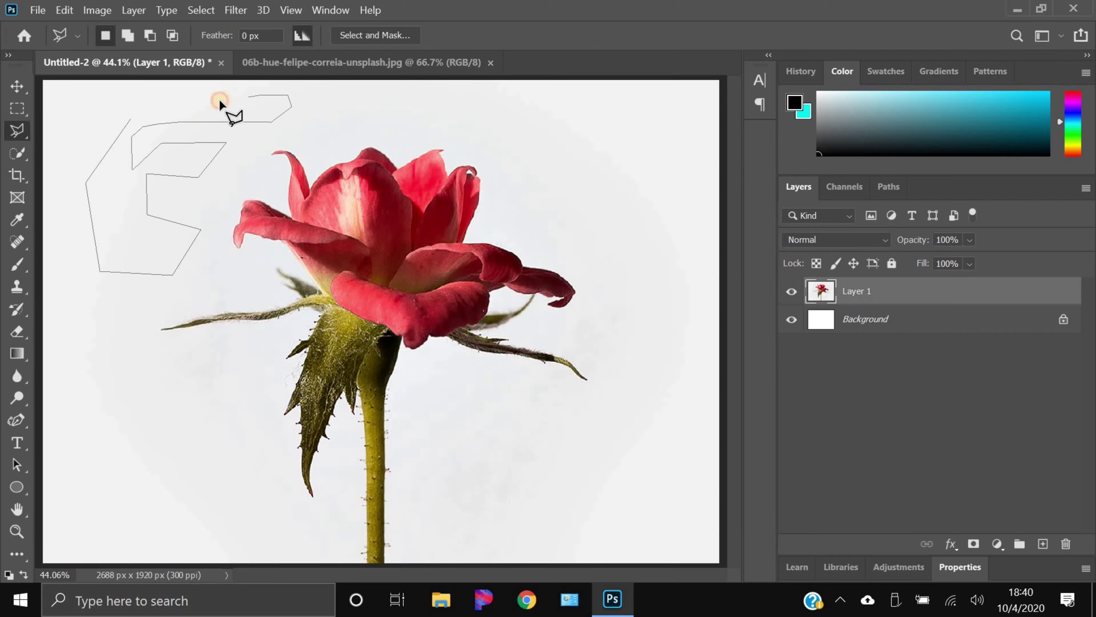
click(164, 106)
click(131, 120)
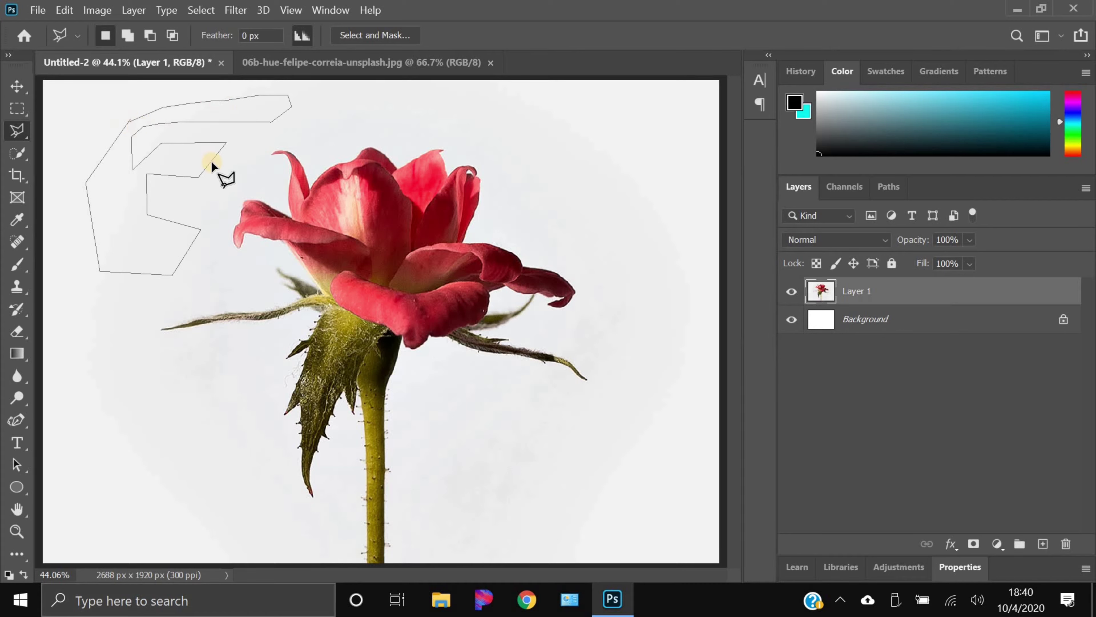
click(131, 102)
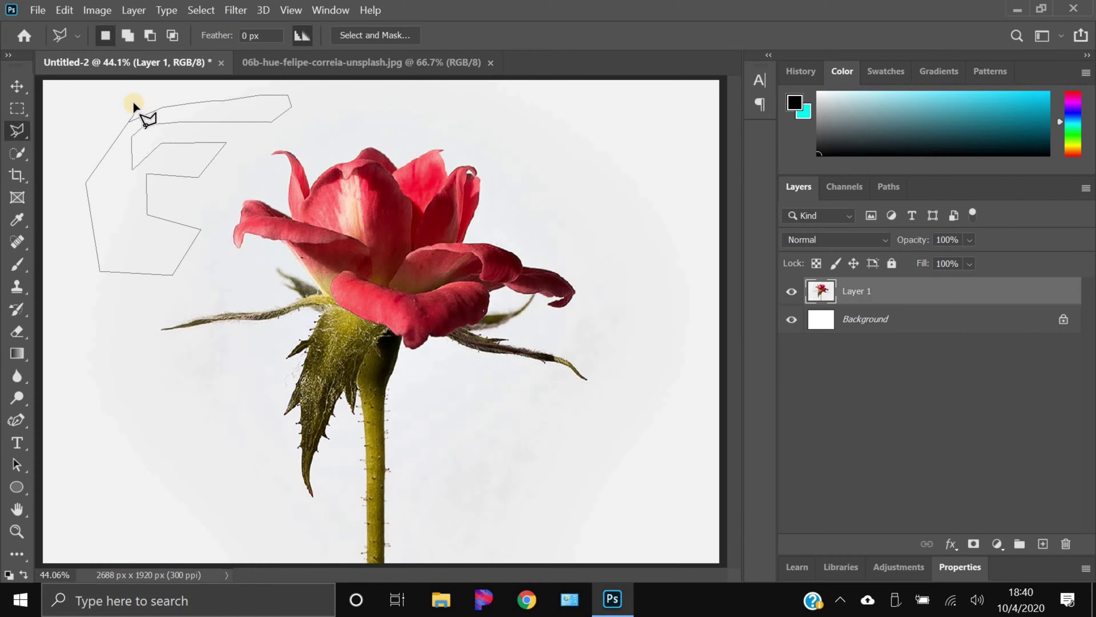
click(129, 123)
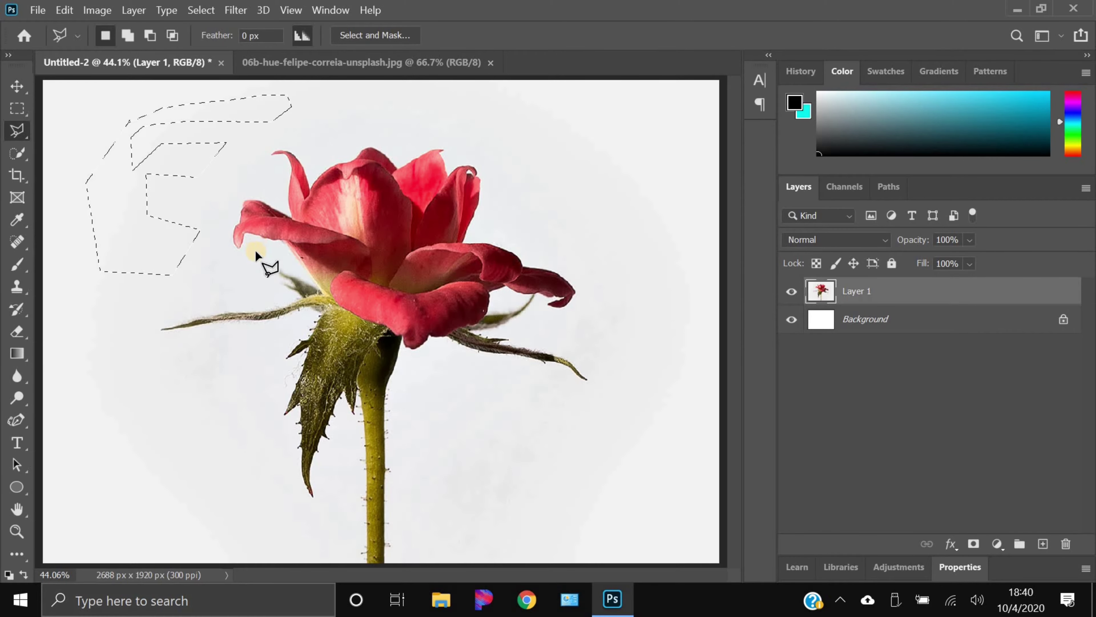
key(ctrl+d)
Trace the rose with the Magnetic Lasso from the stem's left edge around the hanging leafy sepal to the long left sepal's tip
right_click(16, 136)
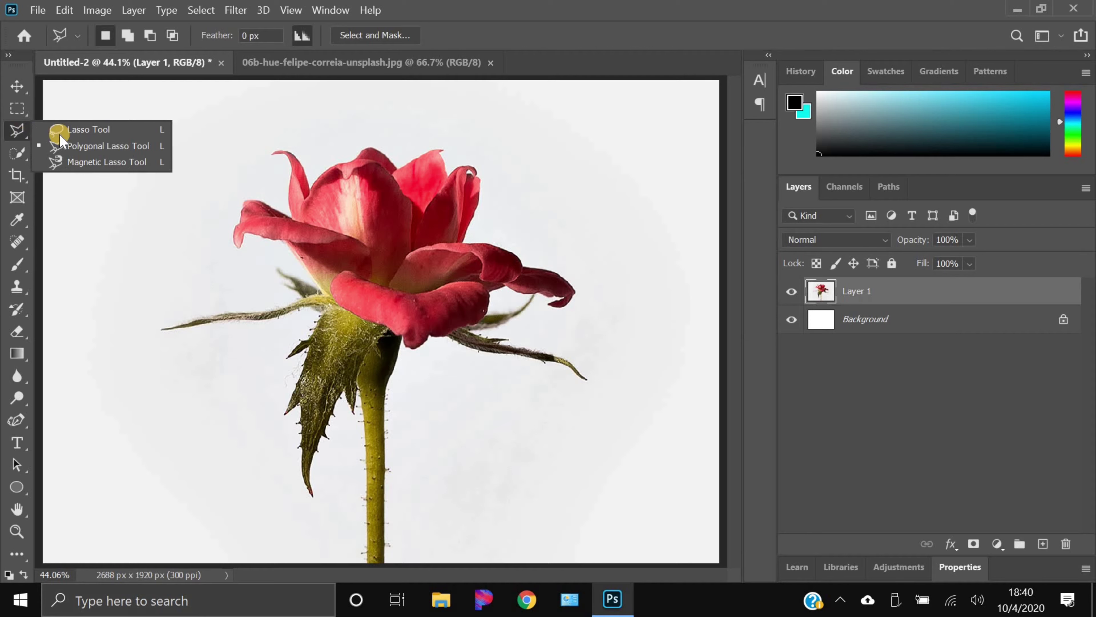
click(105, 163)
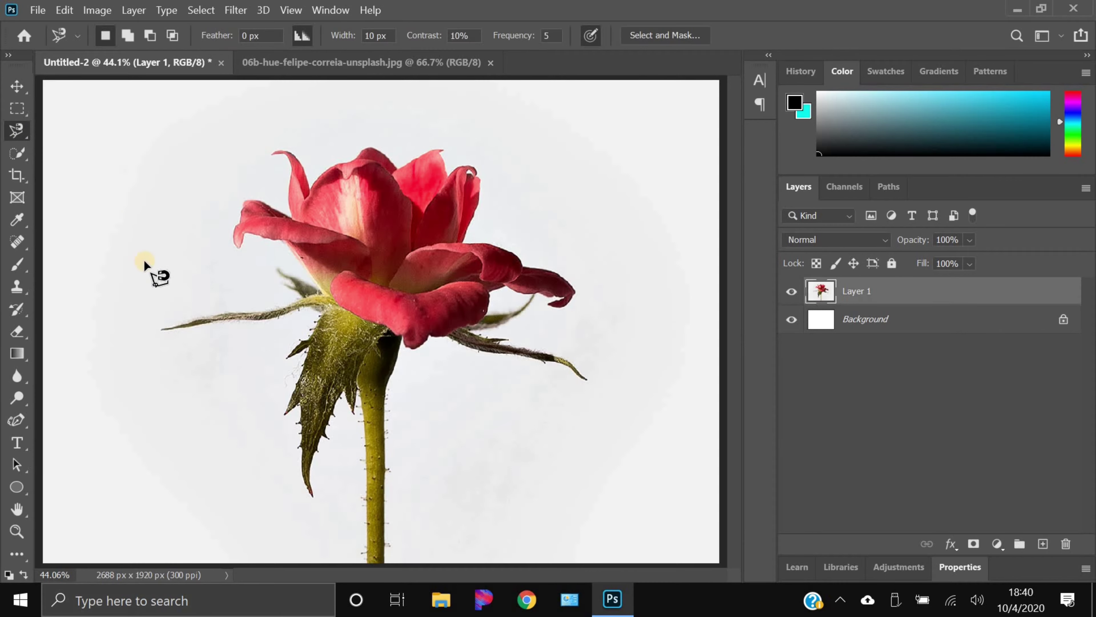
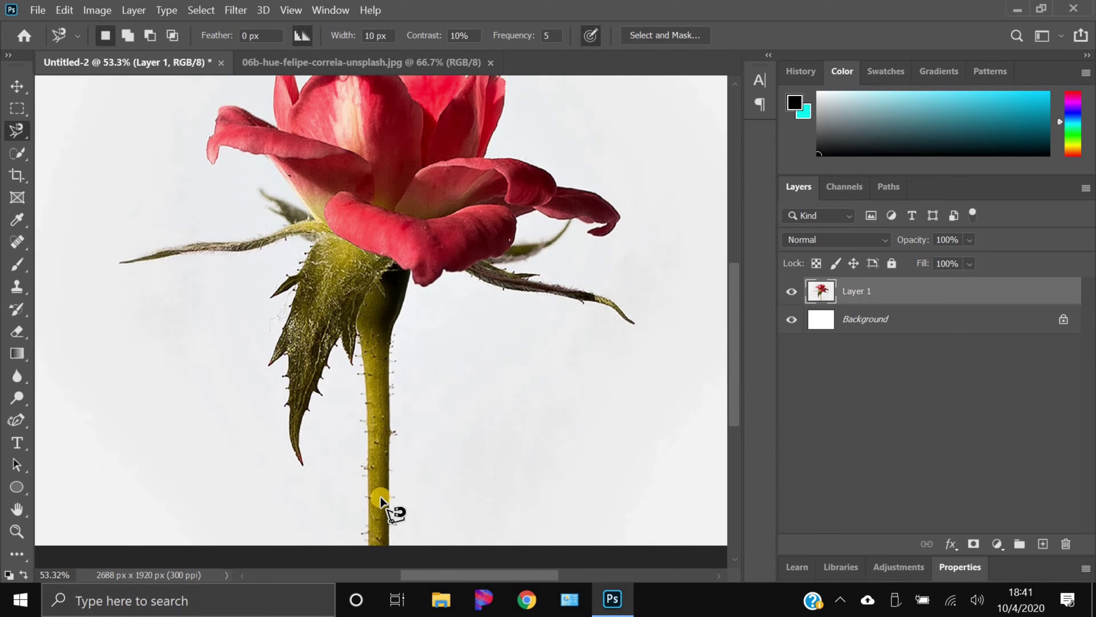
scroll(381, 498, down, 1)
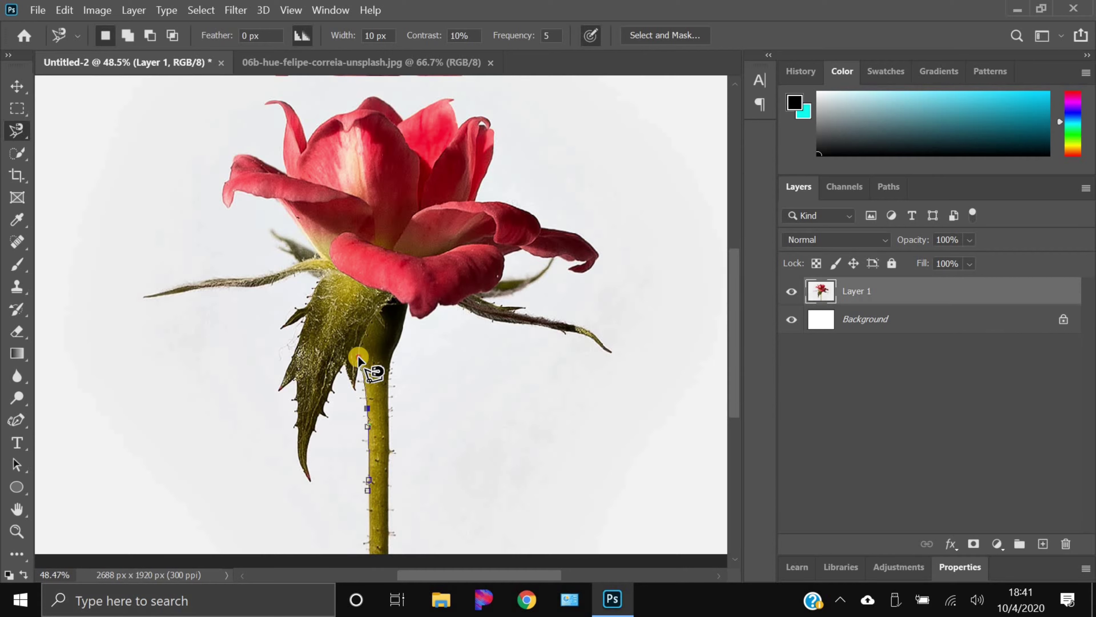
click(358, 357)
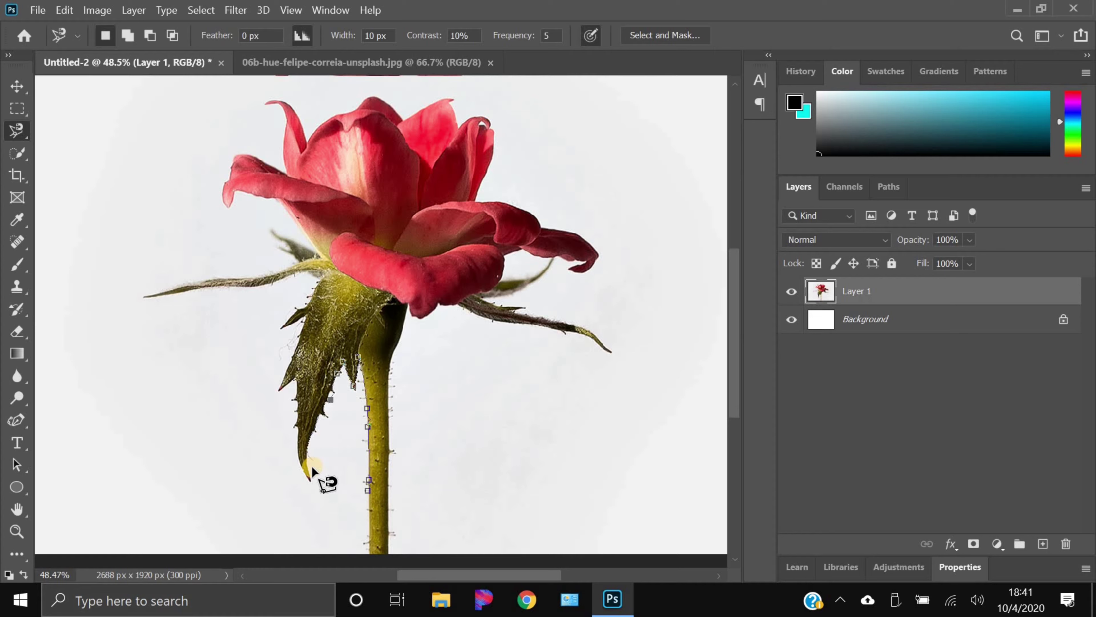
click(310, 482)
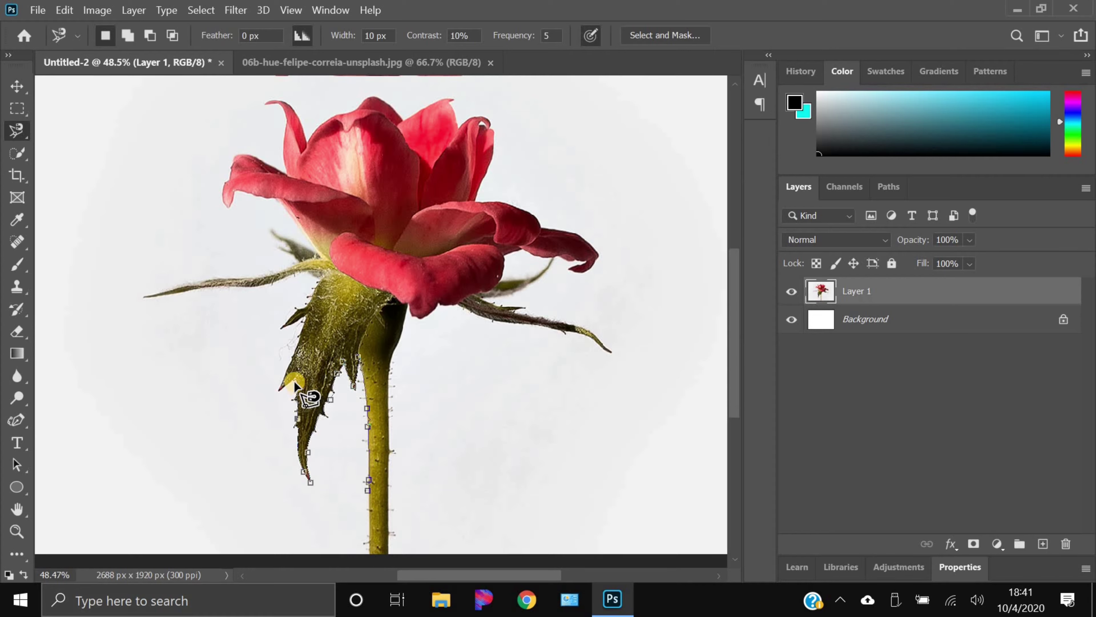
click(281, 393)
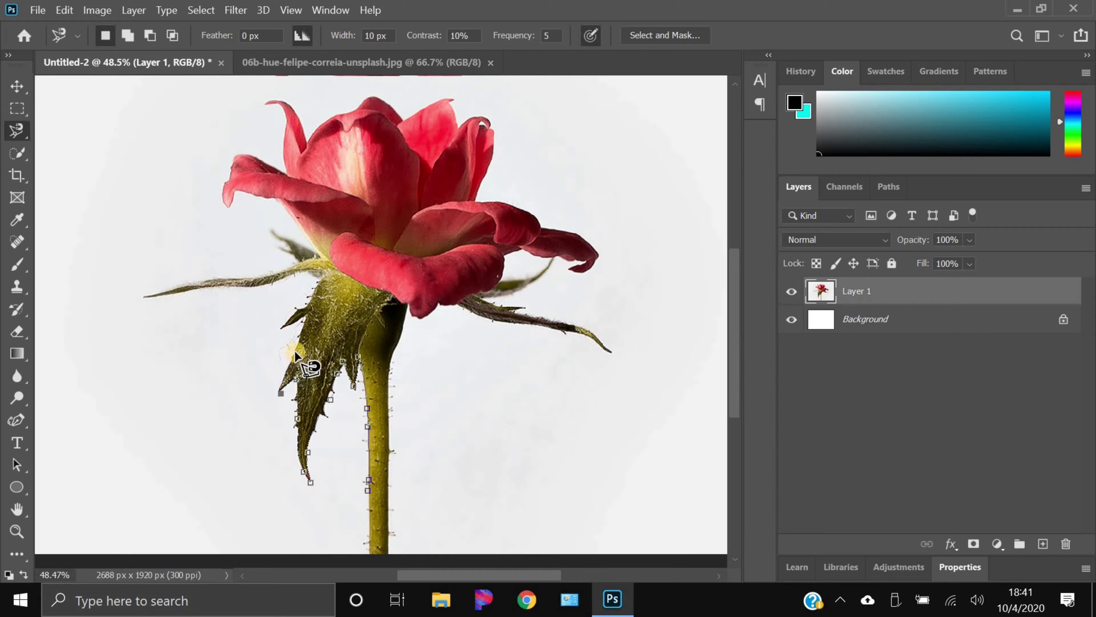
click(281, 329)
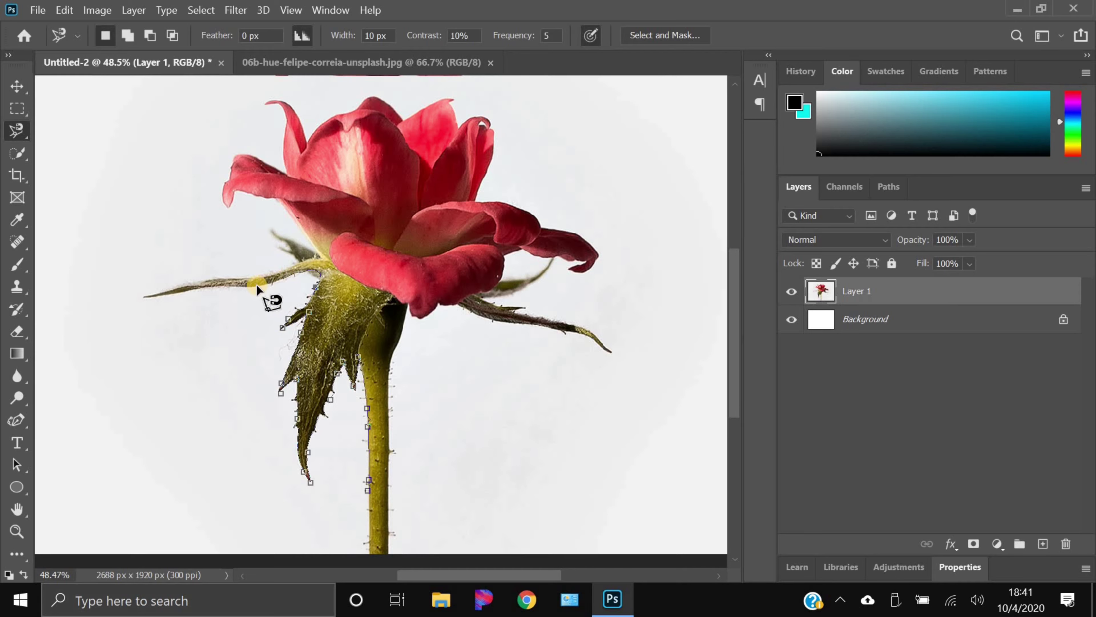
click(148, 299)
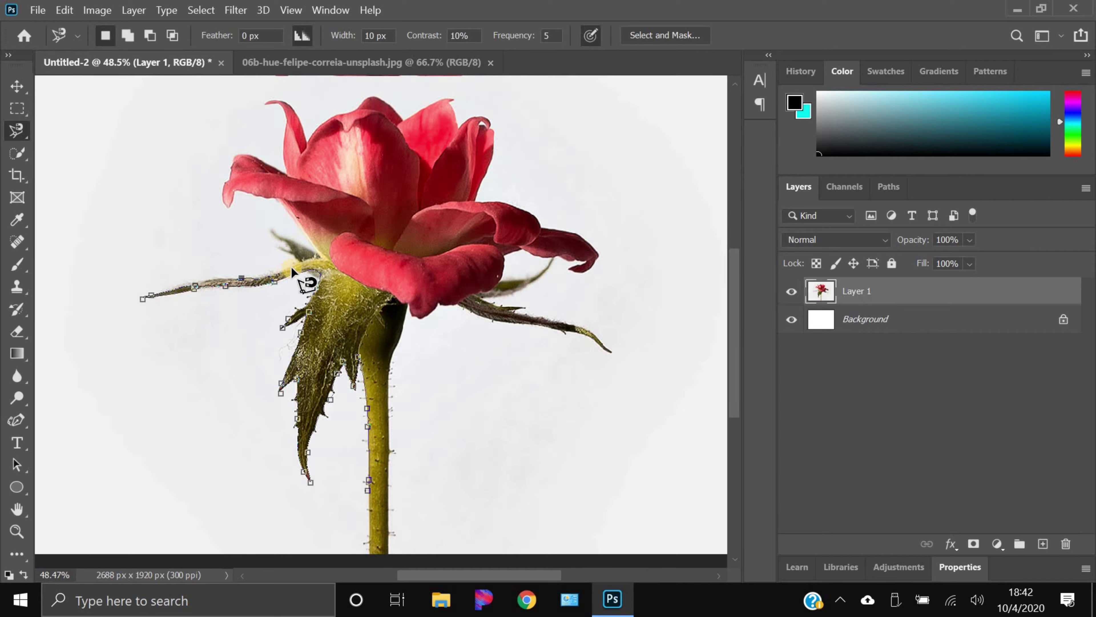
Continue the Magnetic Lasso outline around the petals, the long right sepal and down the stem's right edge, and close the selection
click(315, 259)
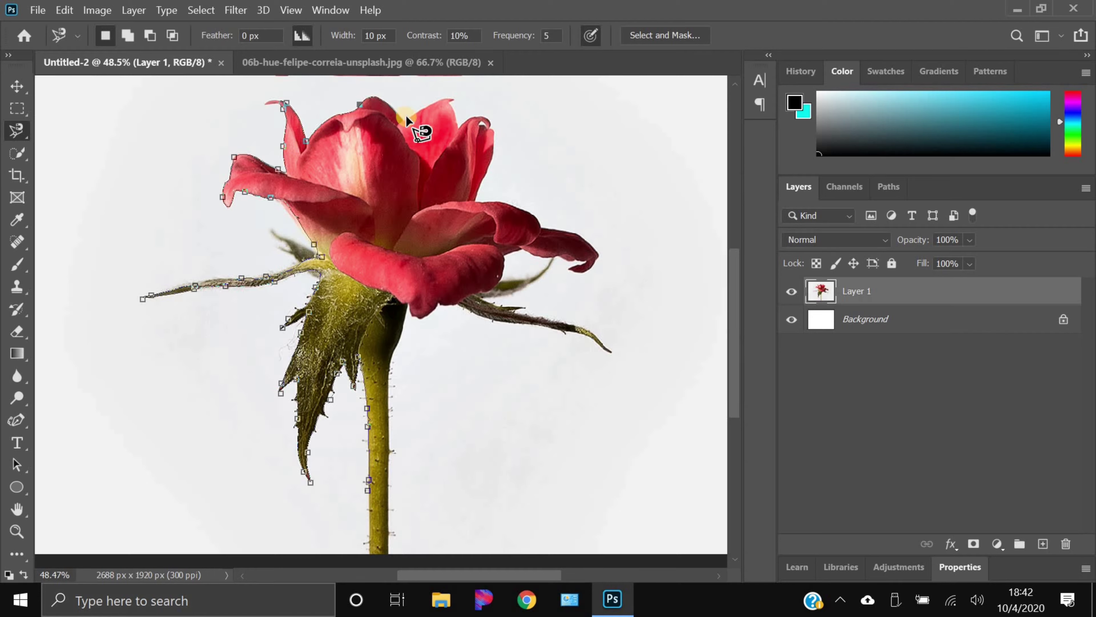
click(453, 103)
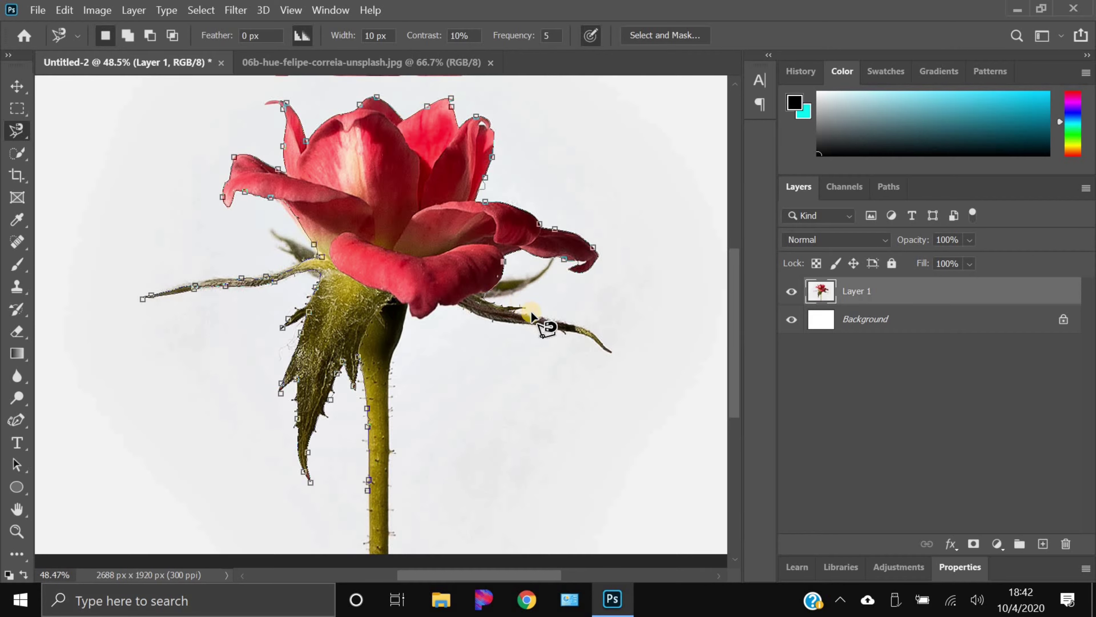
click(606, 355)
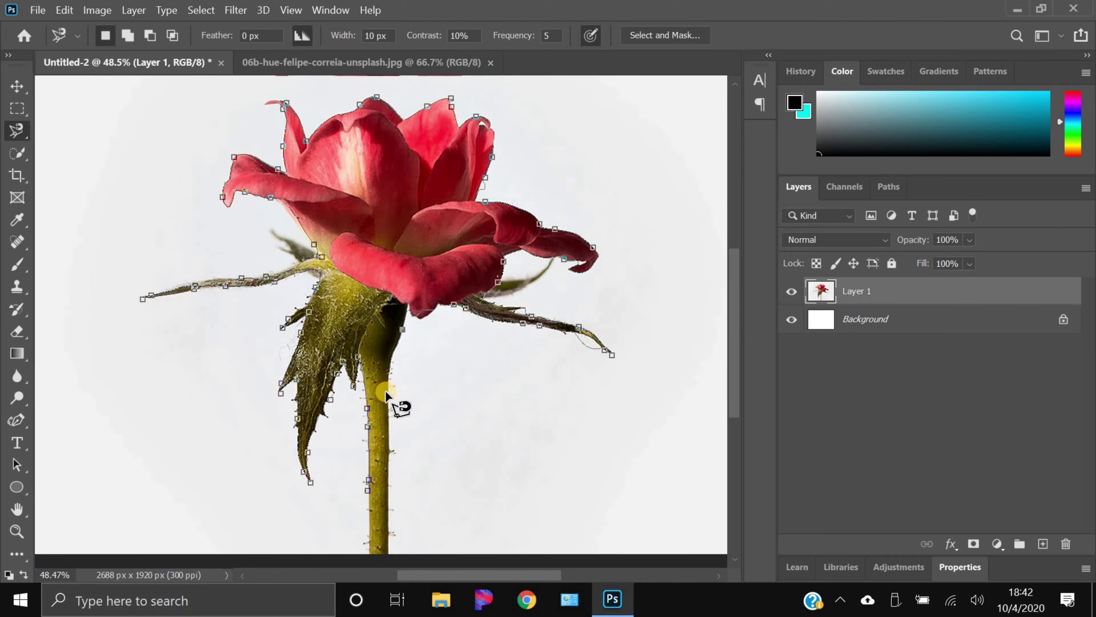
click(391, 553)
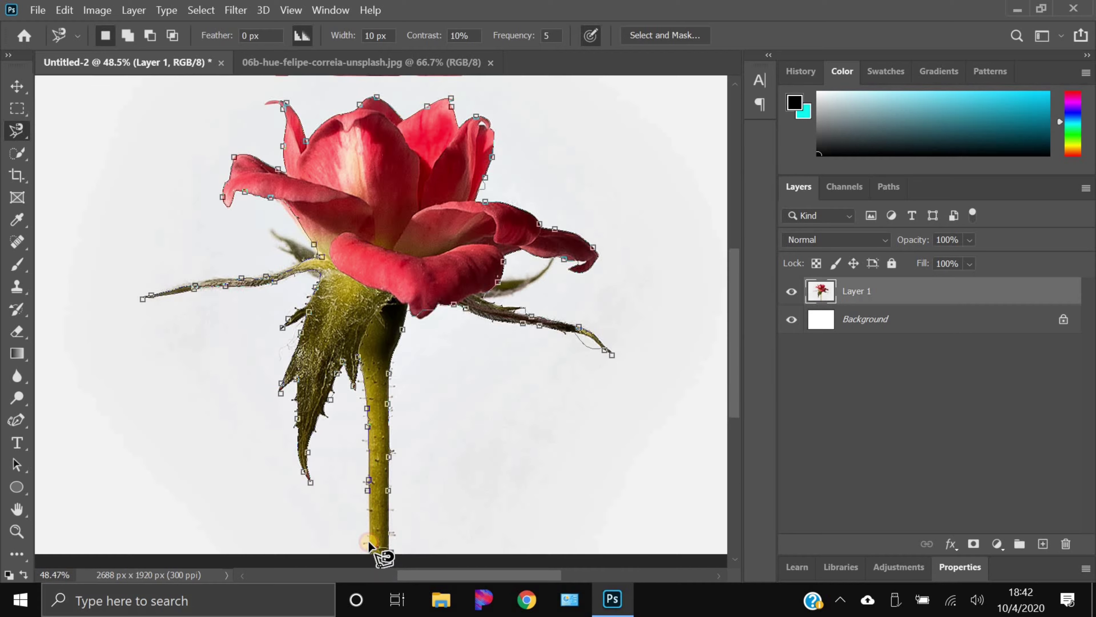
key(Return)
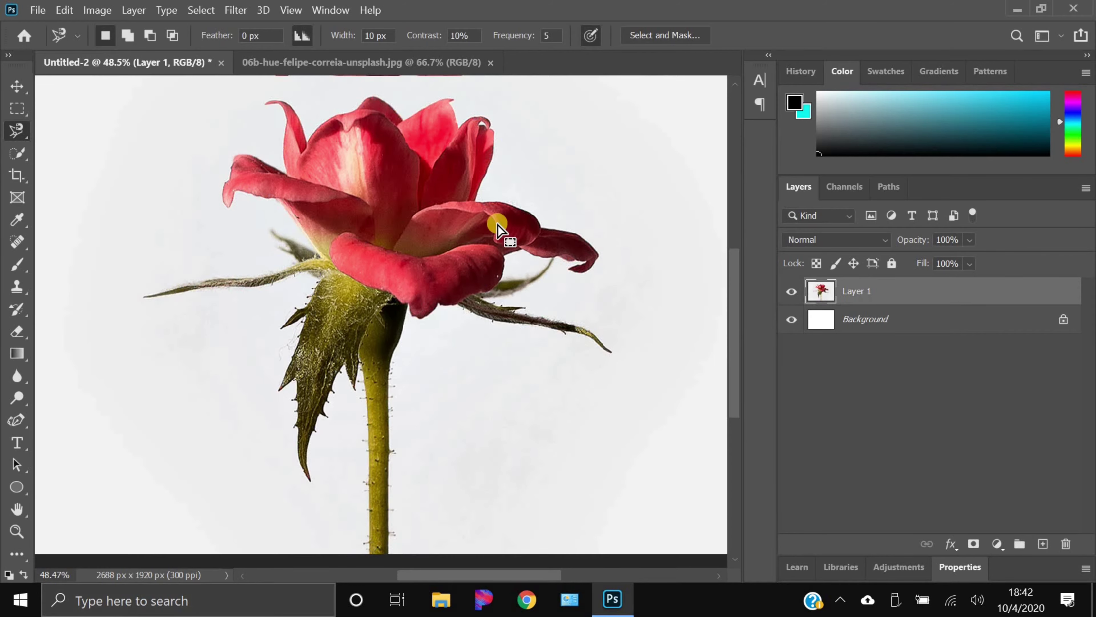
Enter Select and Mask and recover the long left sepal and the small sepals behind the petals on both sides with the Refine Edge Brush
click(645, 37)
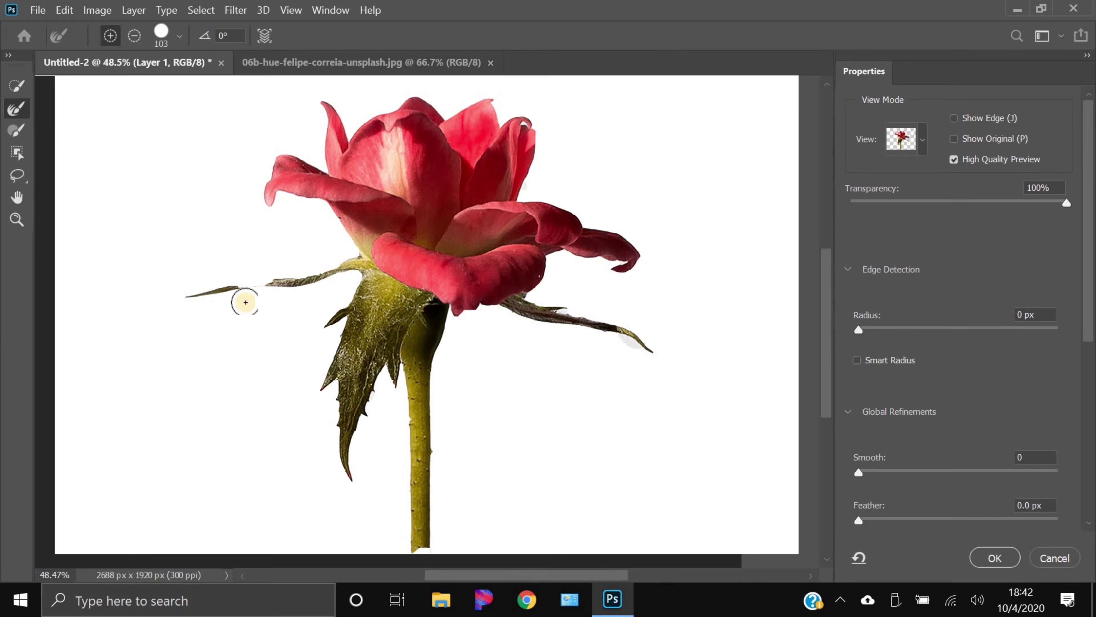
click(16, 111)
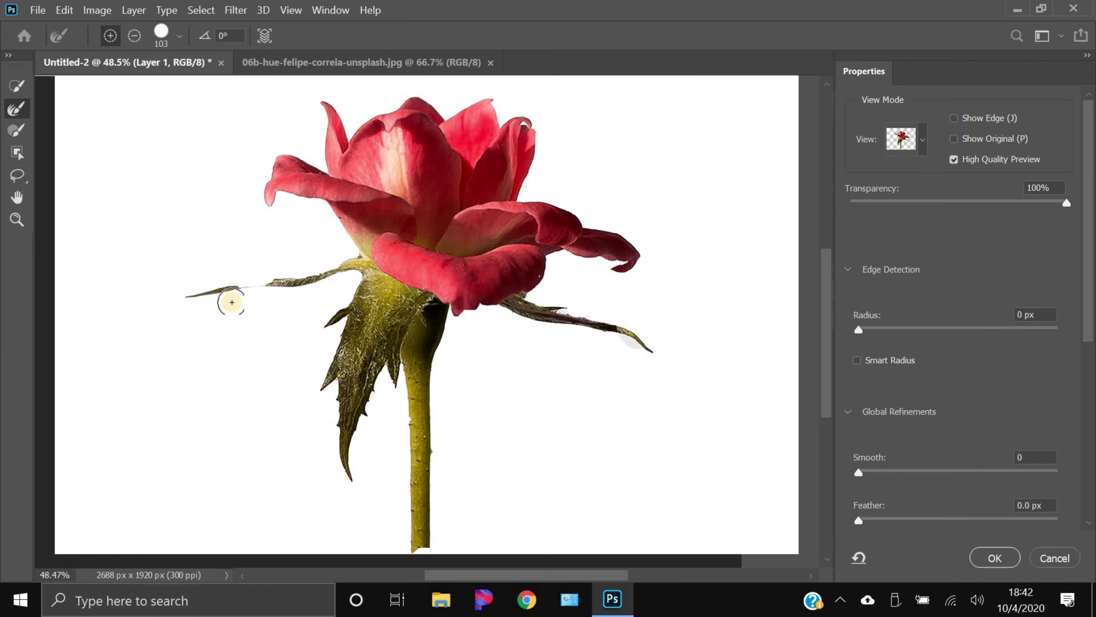
mouse_move(242, 286)
mouse_down()
mouse_move(298, 279)
mouse_move(228, 284)
mouse_move(266, 288)
mouse_up()
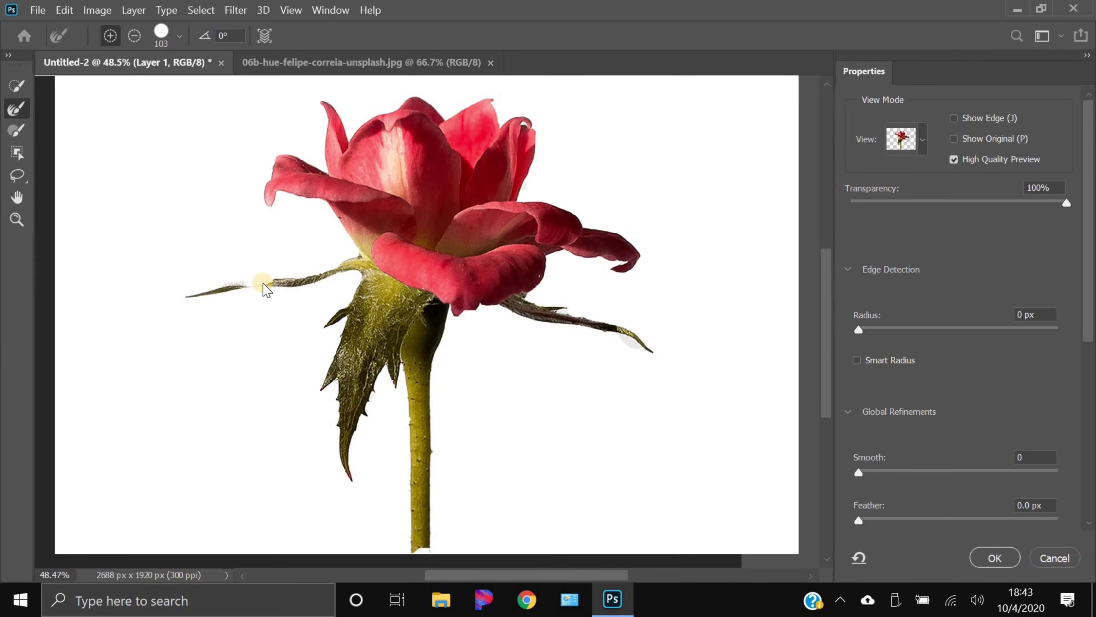
drag(266, 288, 227, 285)
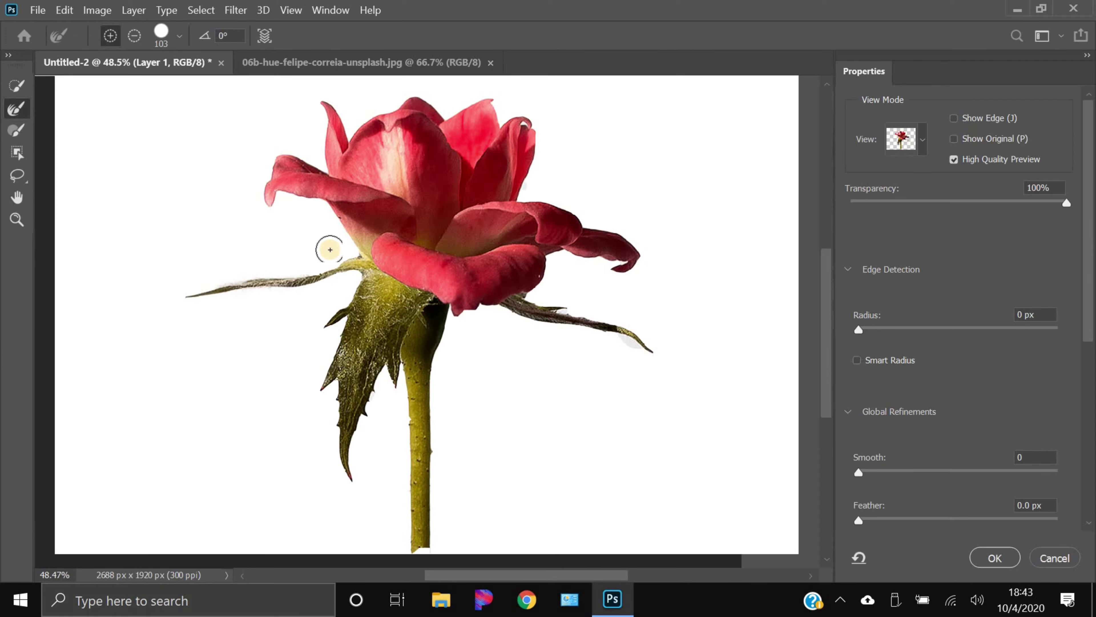
mouse_move(352, 256)
mouse_down()
mouse_move(299, 234)
mouse_move(362, 268)
mouse_up()
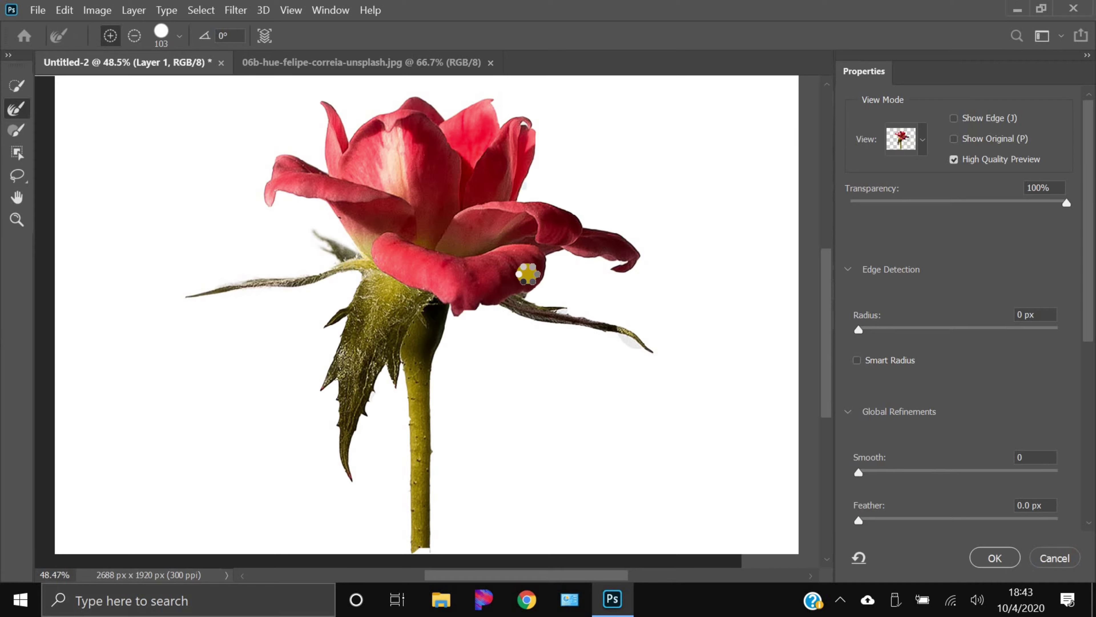
mouse_move(596, 296)
mouse_down()
mouse_move(541, 306)
mouse_move(570, 284)
mouse_move(541, 295)
mouse_move(580, 290)
mouse_move(524, 336)
mouse_move(549, 290)
mouse_move(569, 283)
mouse_move(542, 297)
mouse_move(448, 226)
mouse_up()
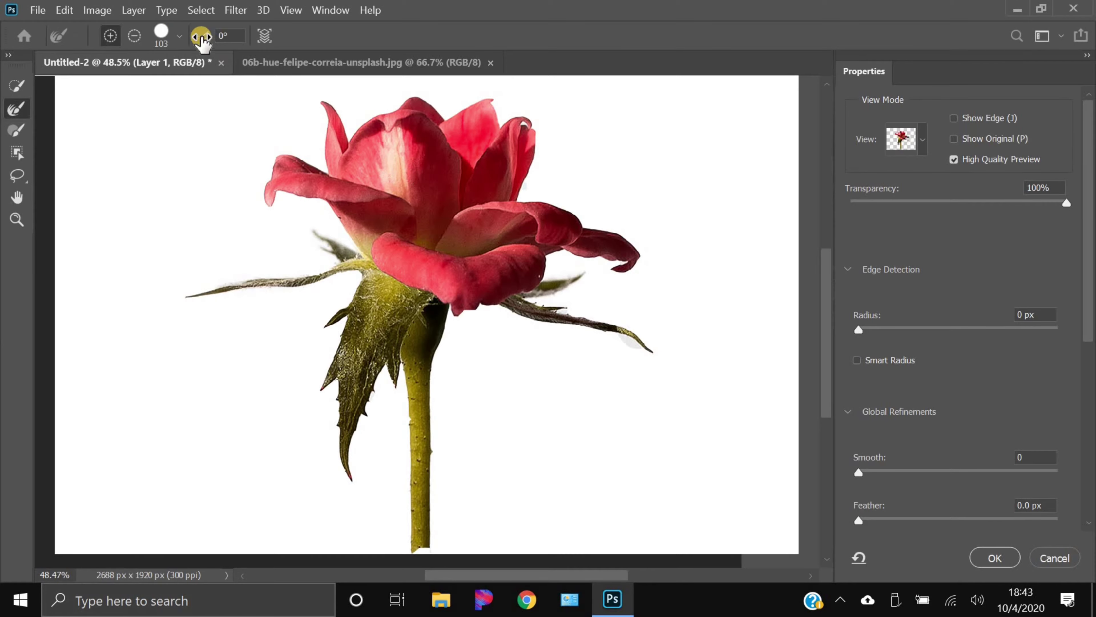
Set the Refine Edge Brush size to 169 px
click(179, 36)
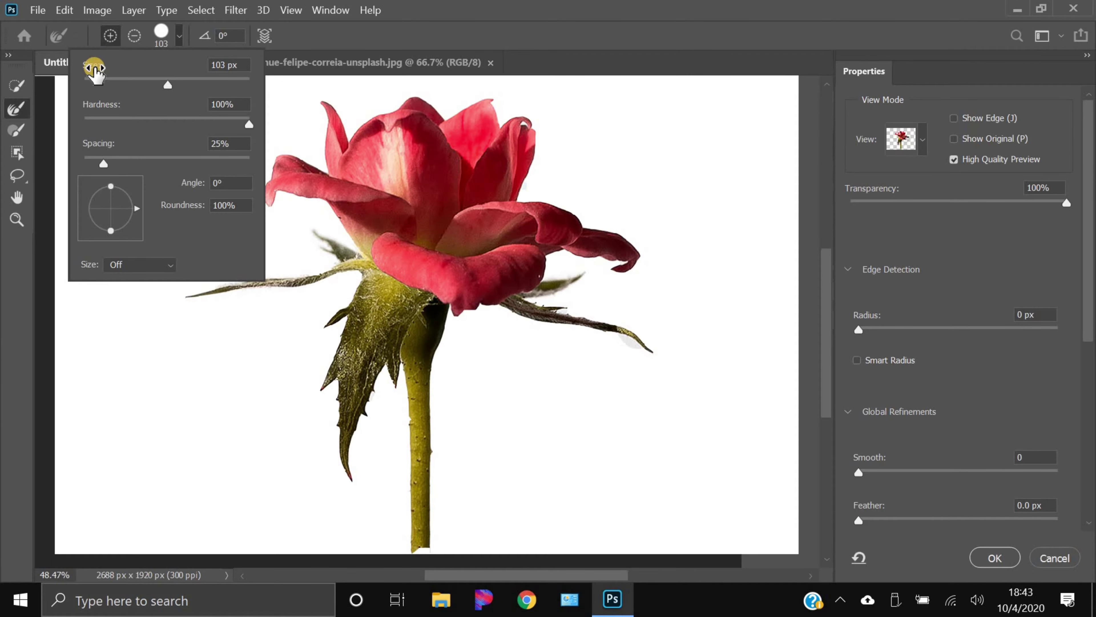
mouse_move(91, 68)
mouse_down()
mouse_move(107, 69)
mouse_move(68, 69)
mouse_move(237, 69)
mouse_up()
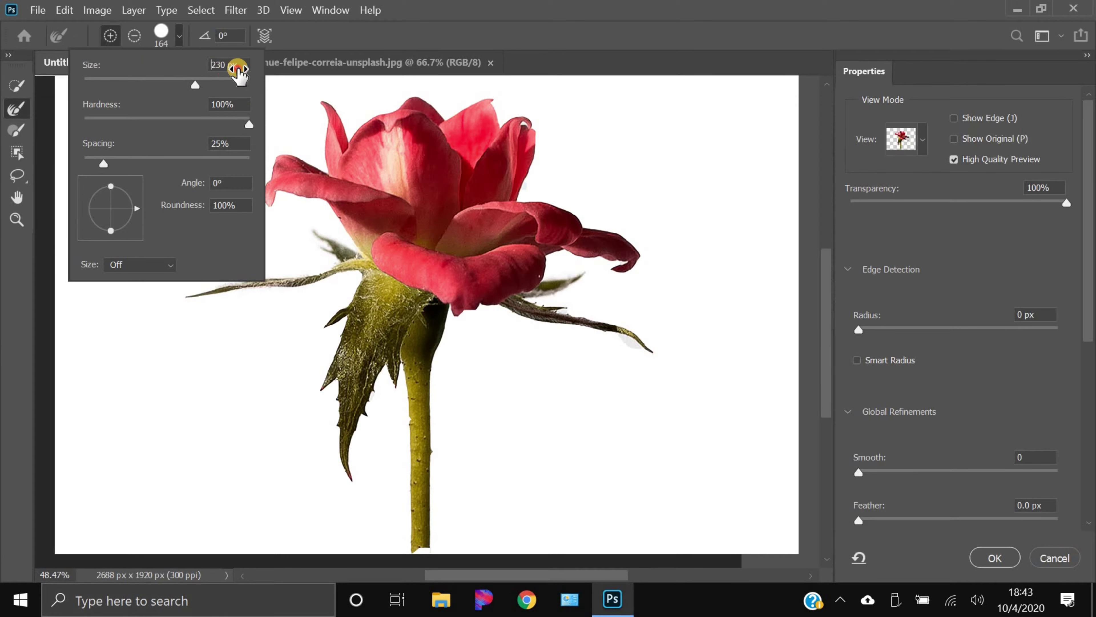
drag(105, 68, 6, 80)
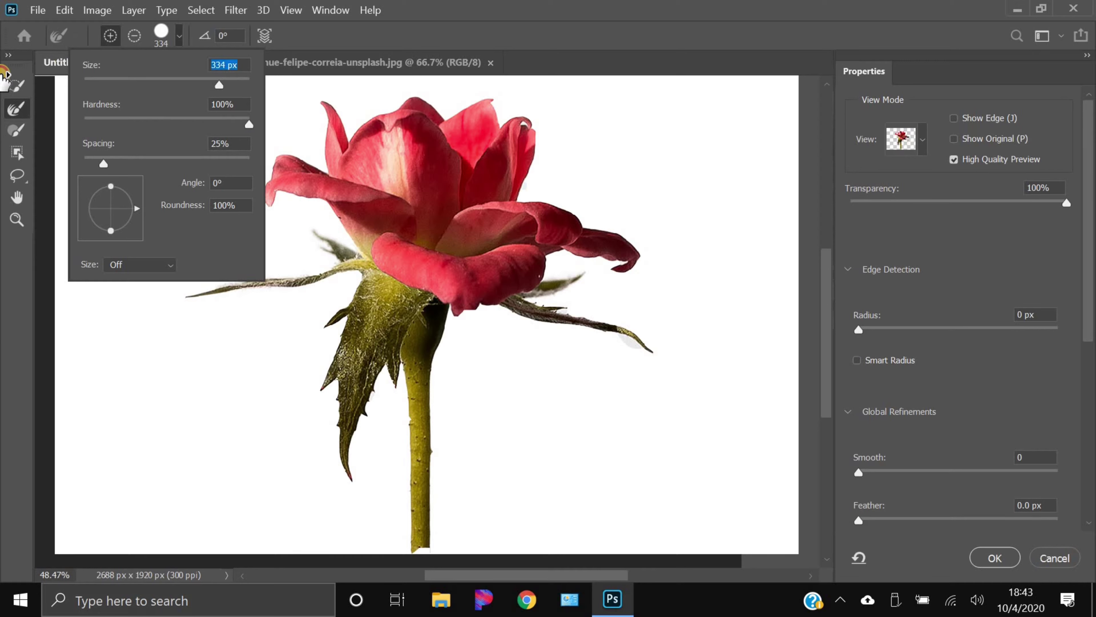
drag(91, 69, 41, 69)
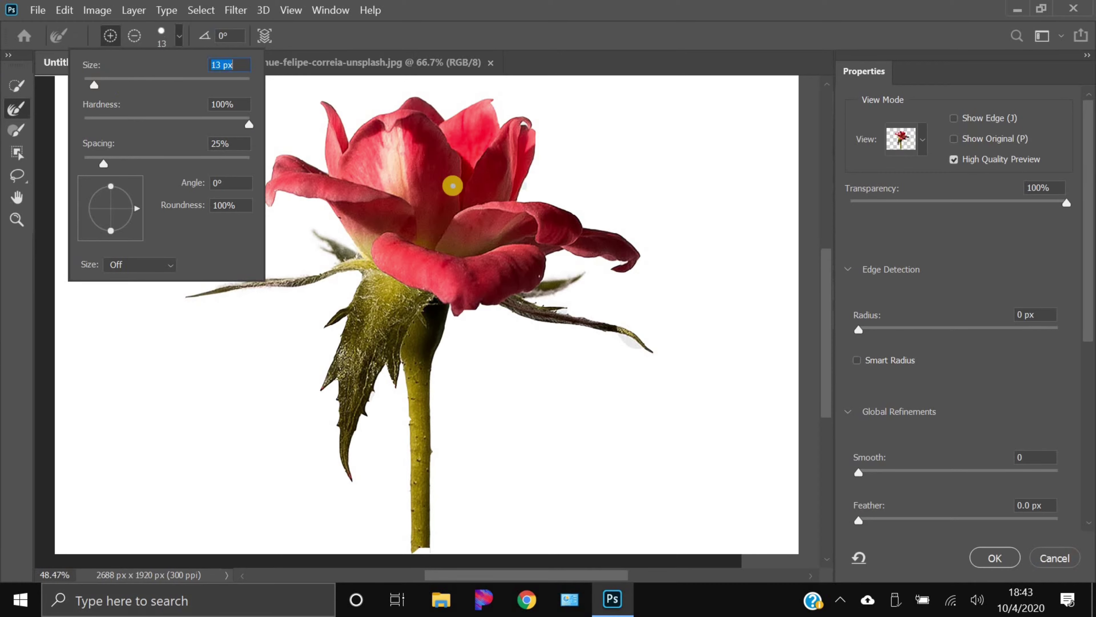
text(169)
key(Return)
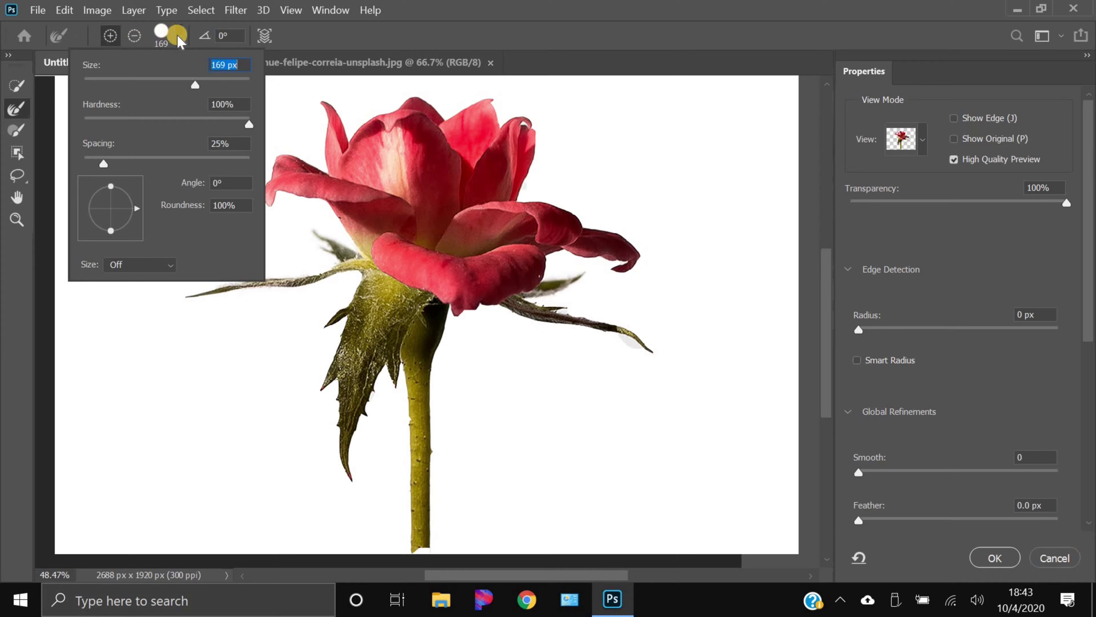
click(178, 37)
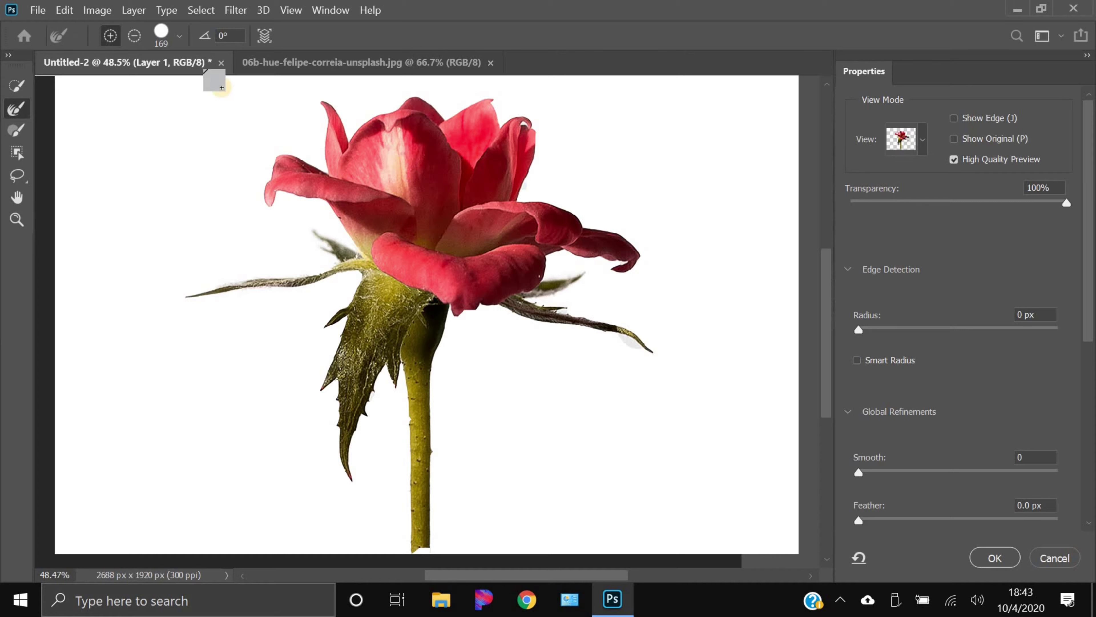
Brush over the long left sepal's tip with the Refine Edge Brush in subtract mode, and return the brush to add mode
click(136, 35)
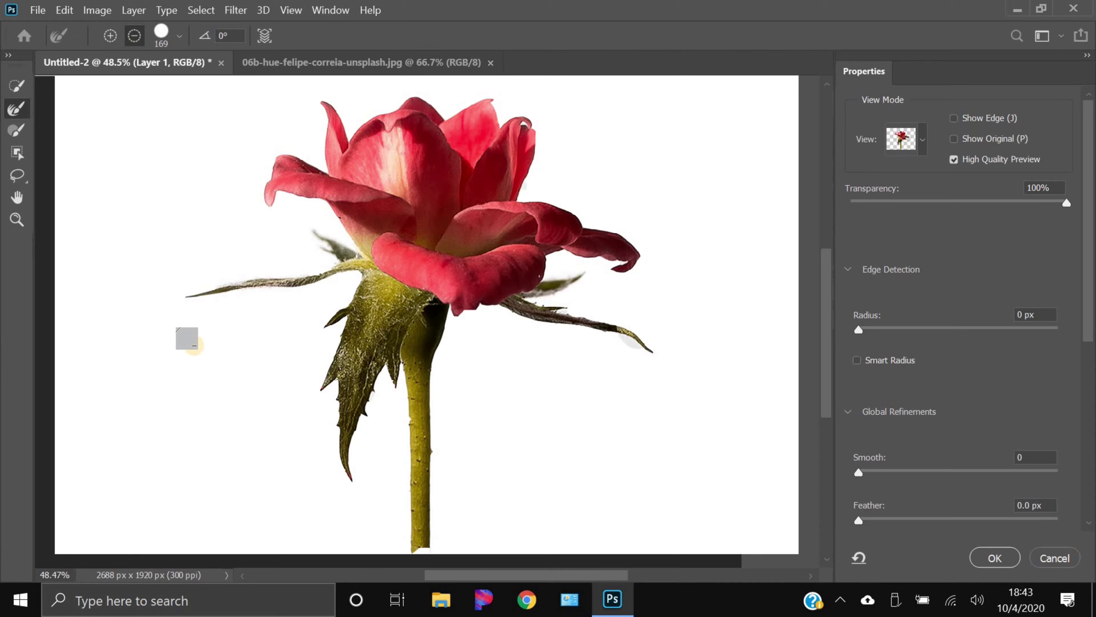
mouse_move(194, 345)
mouse_down()
mouse_move(196, 299)
mouse_move(189, 313)
mouse_move(212, 291)
mouse_up()
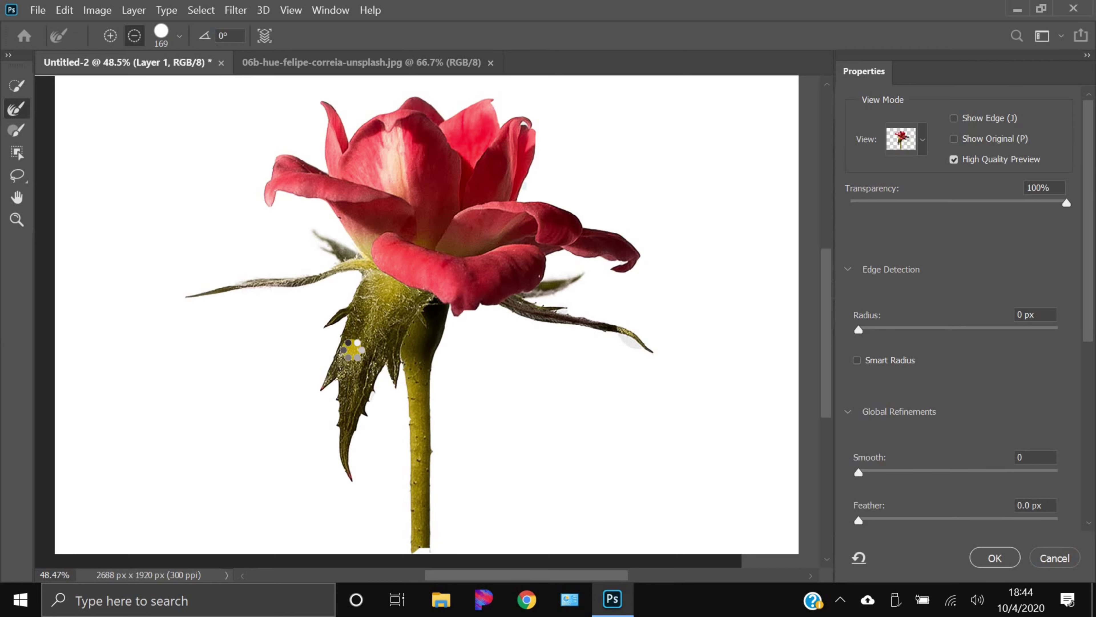
click(111, 37)
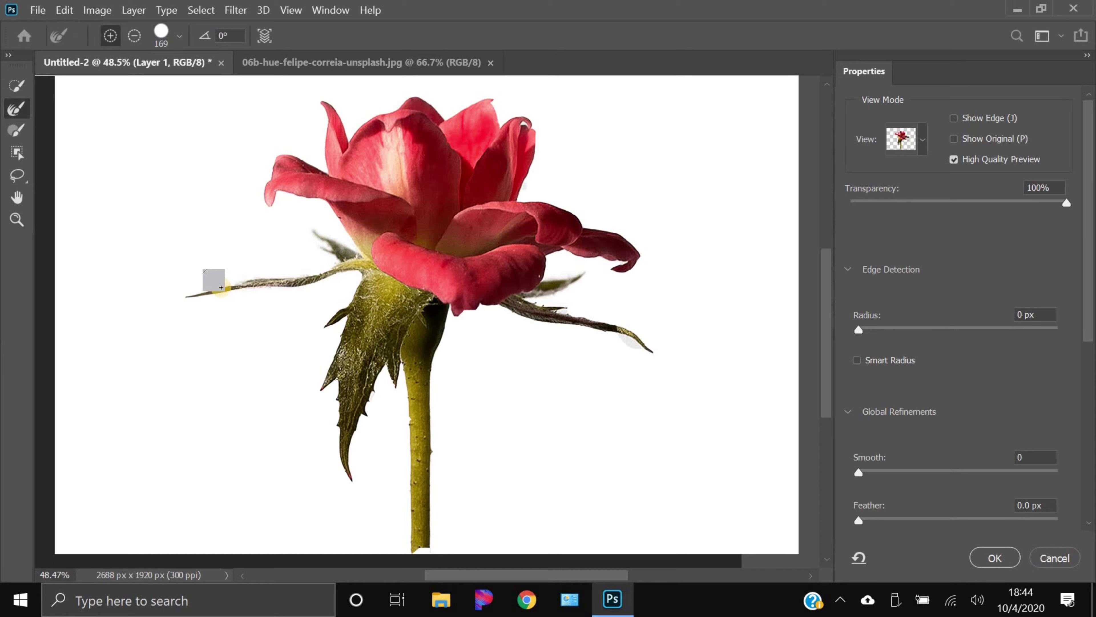
Try the Brush tool in add mode at 85 px, painting along the long left sepal
click(12, 135)
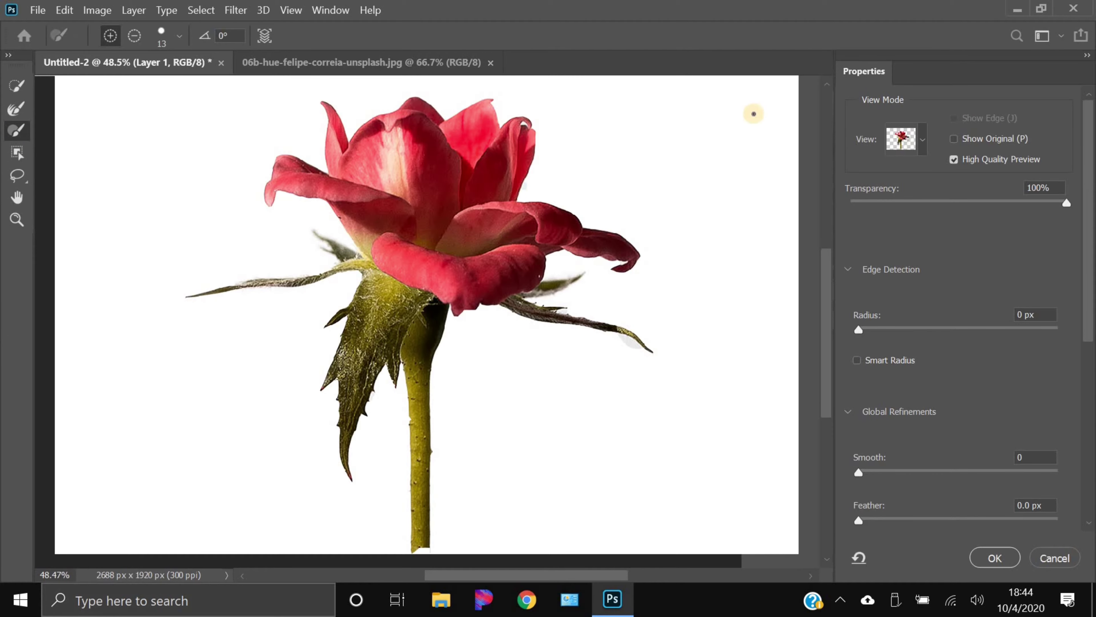
click(178, 36)
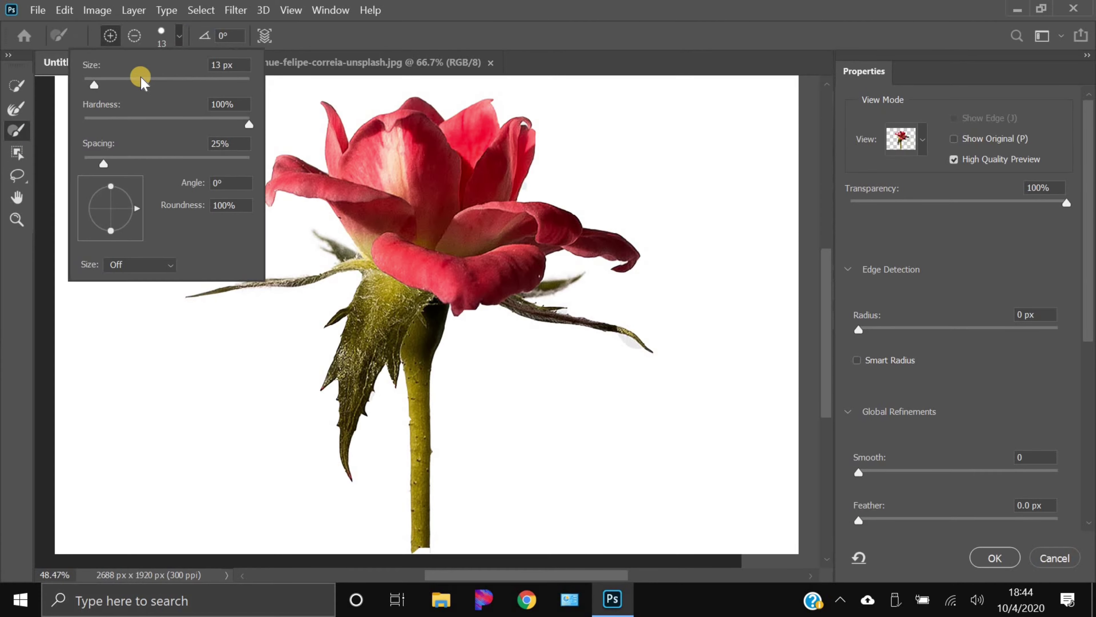
click(153, 81)
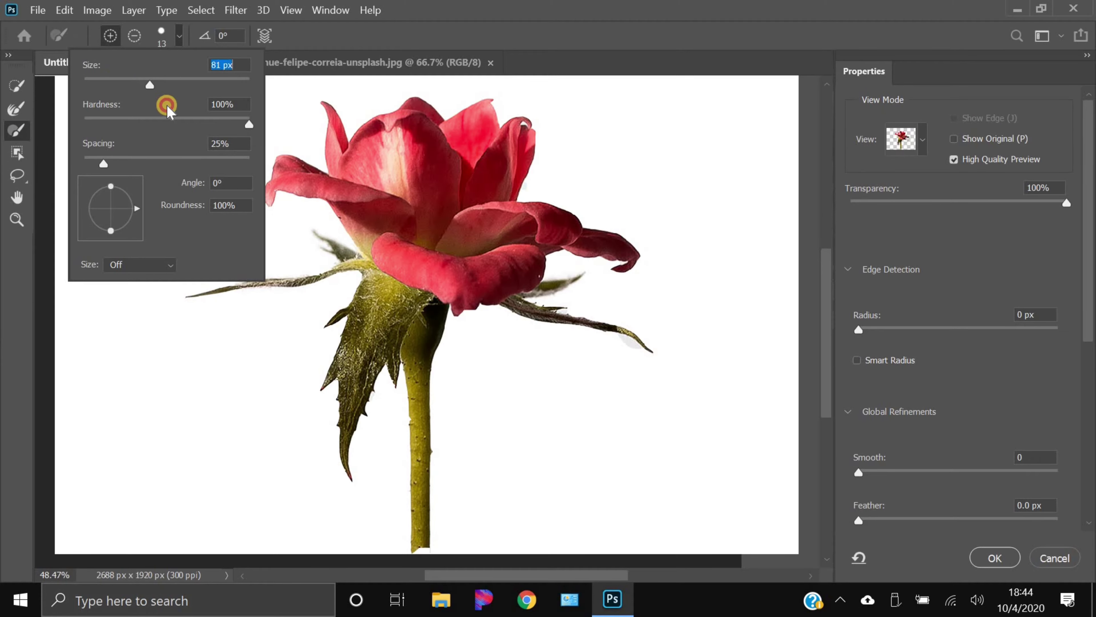
click(361, 341)
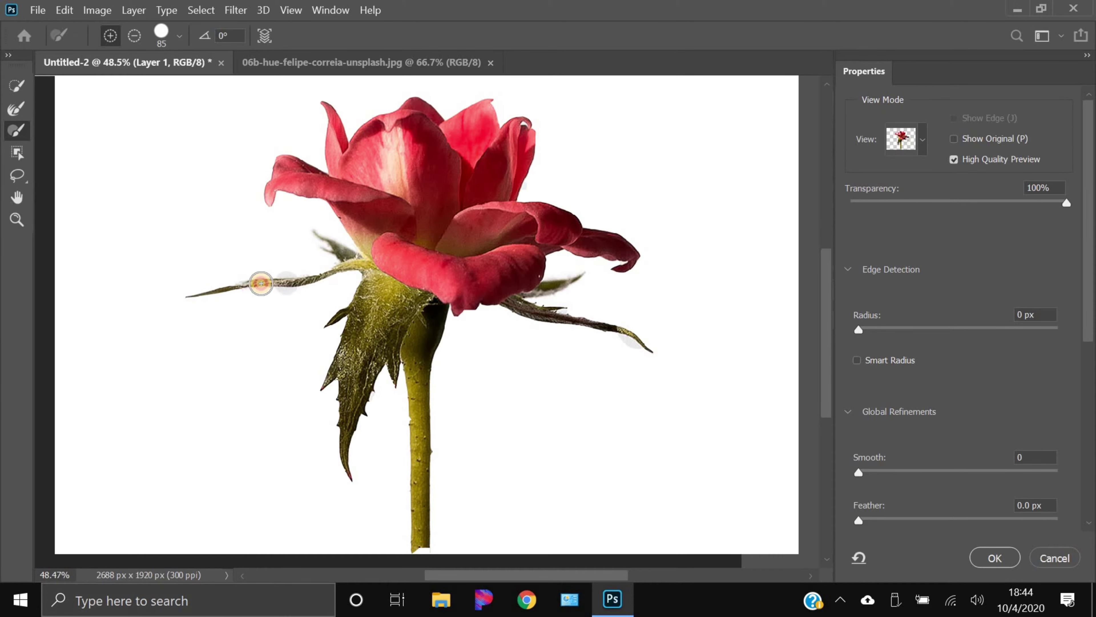
drag(244, 287, 212, 289)
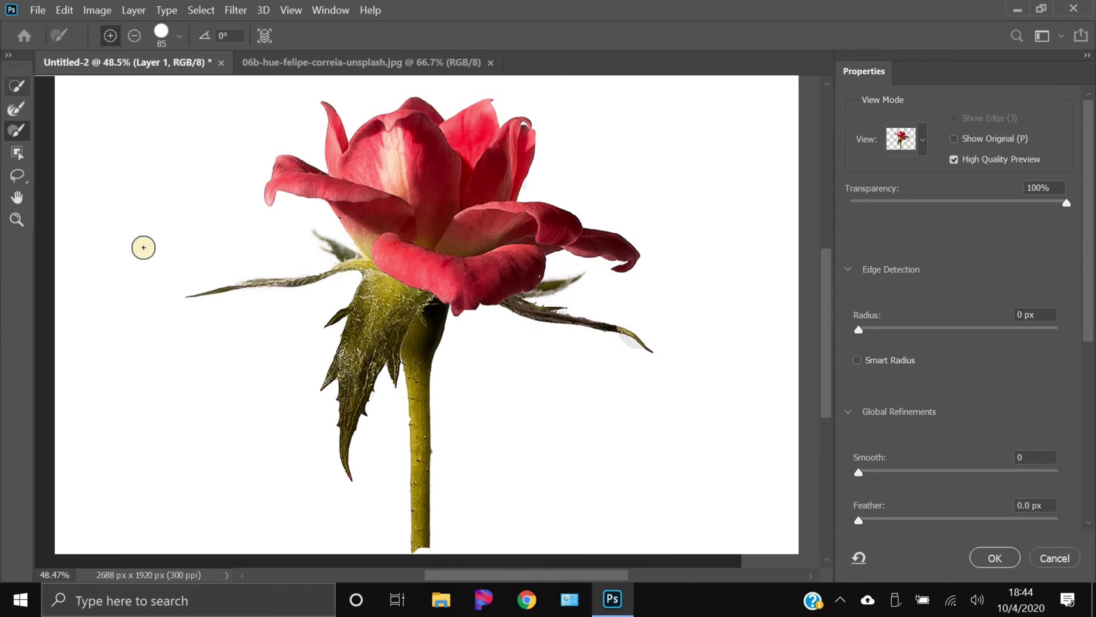
Try the Brush tool in subtract mode by erasing the outer half of the long left sepal, and undo the stroke
click(134, 35)
drag(249, 281, 176, 299)
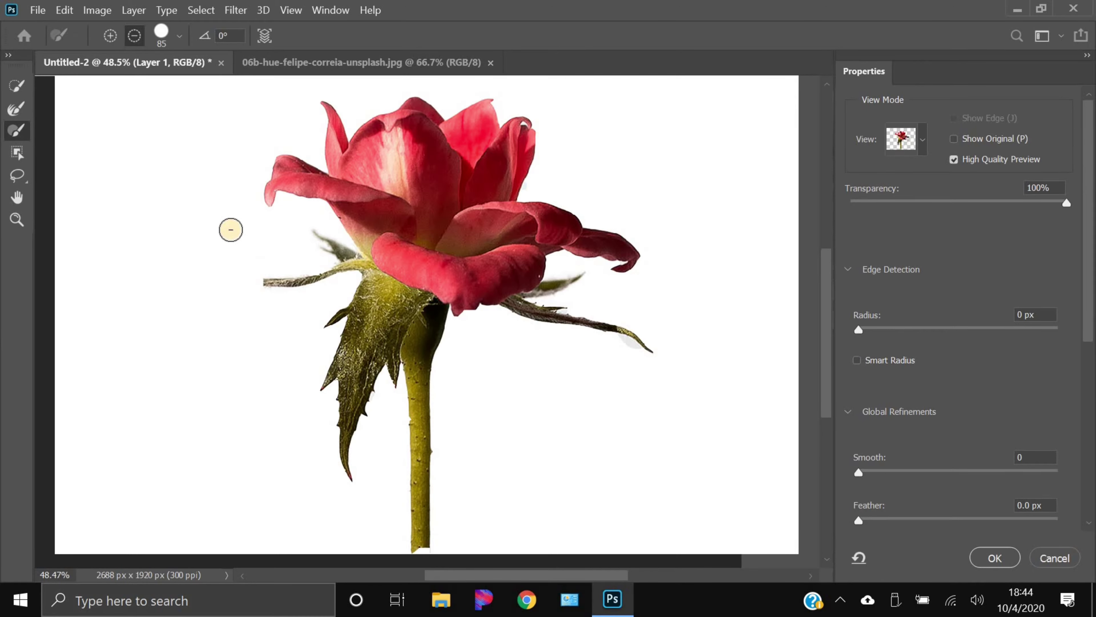
key(ctrl+z)
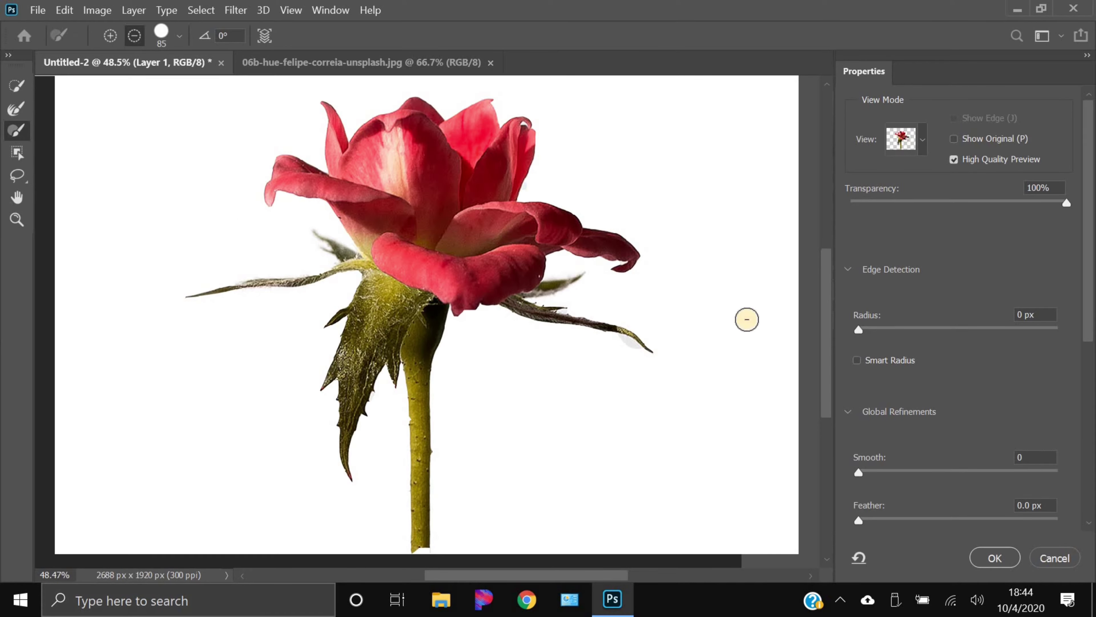
Set the edge detection radius to 20 px
click(969, 317)
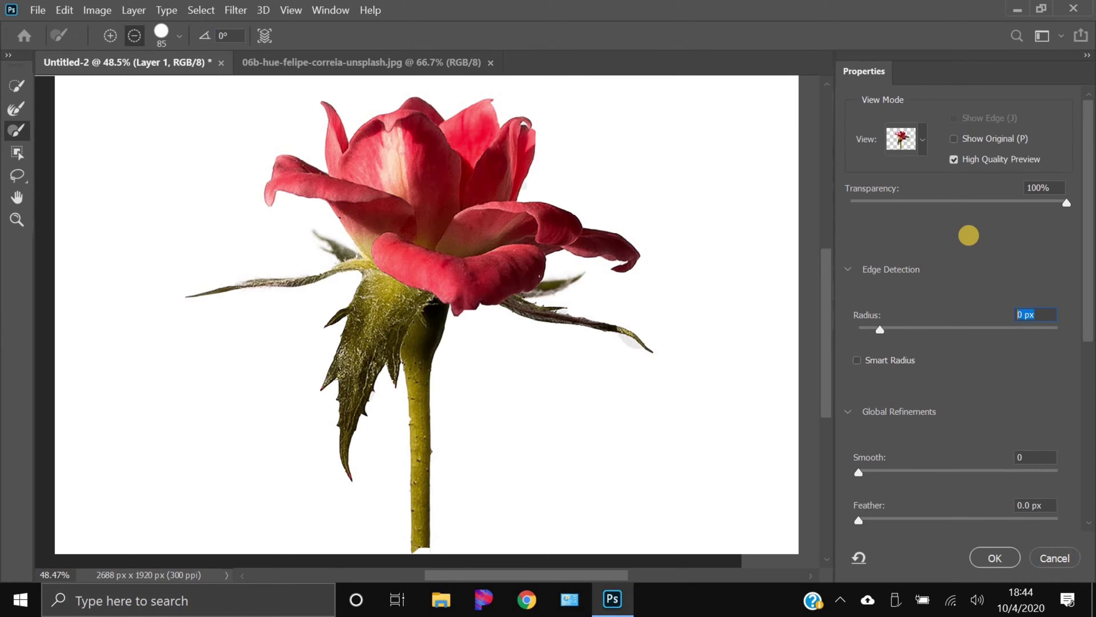
text(2)
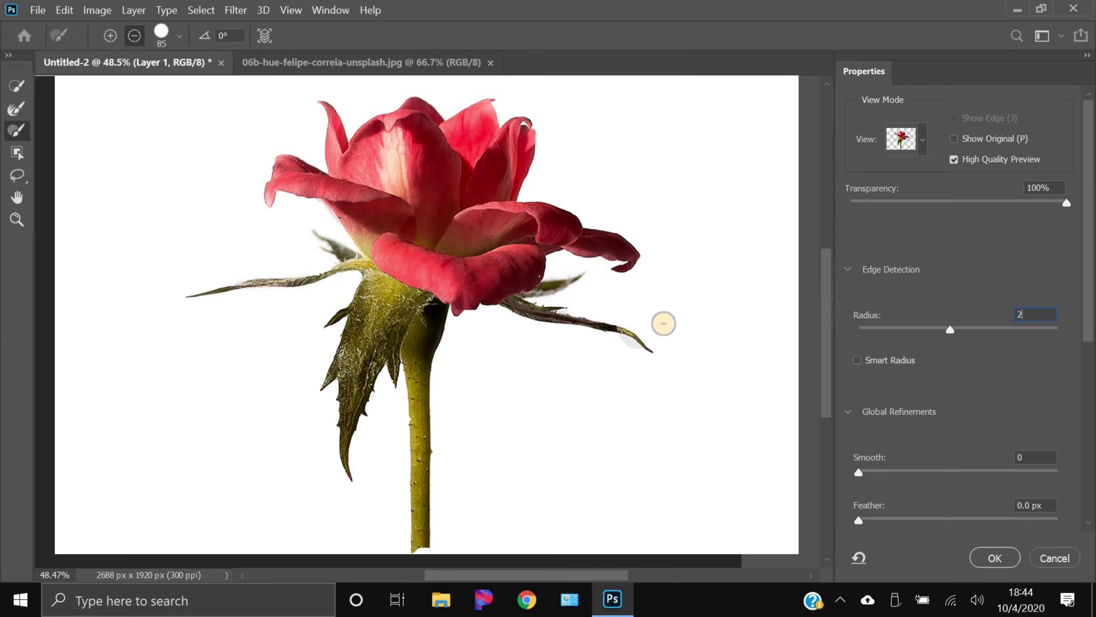
text(0)
click(1028, 355)
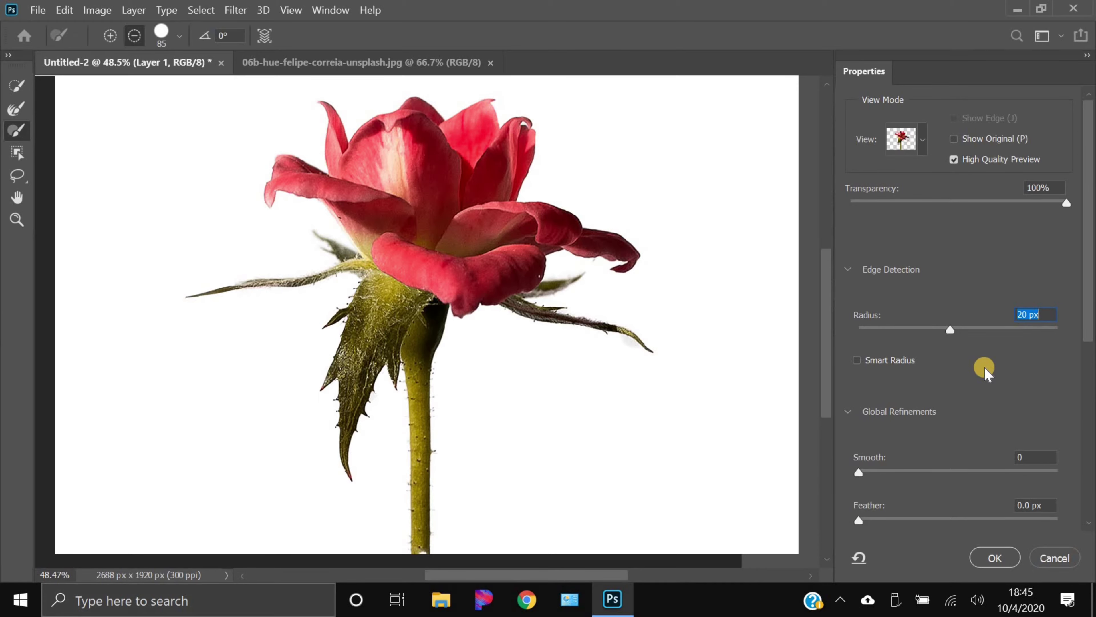
Try inverting the rose selection, and invert it back
scroll(986, 370, down, 5)
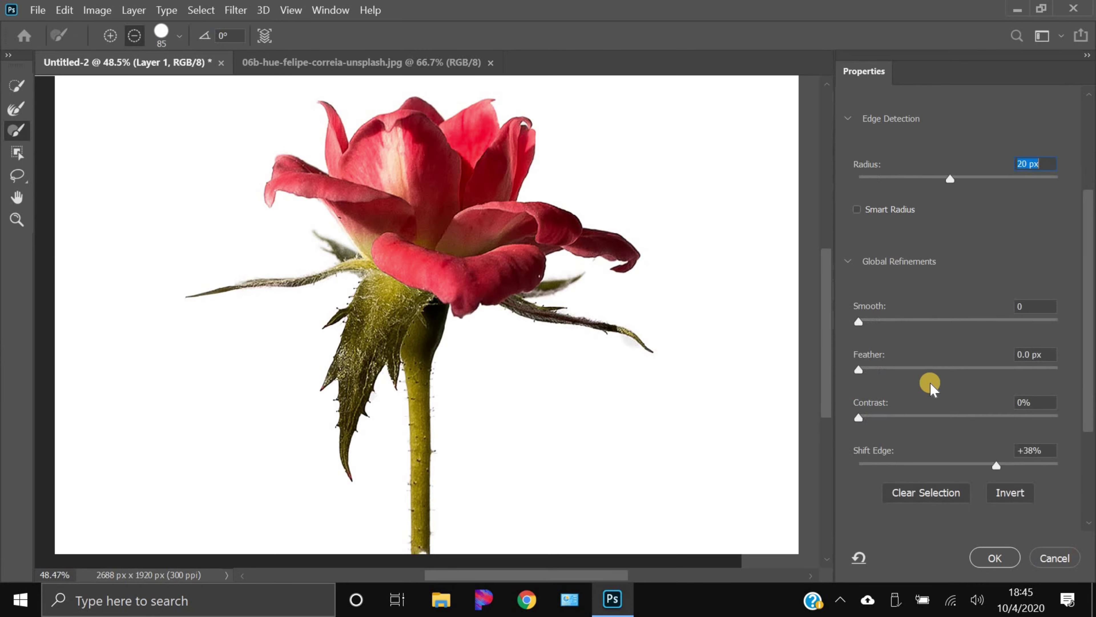
scroll(934, 427, down, 3)
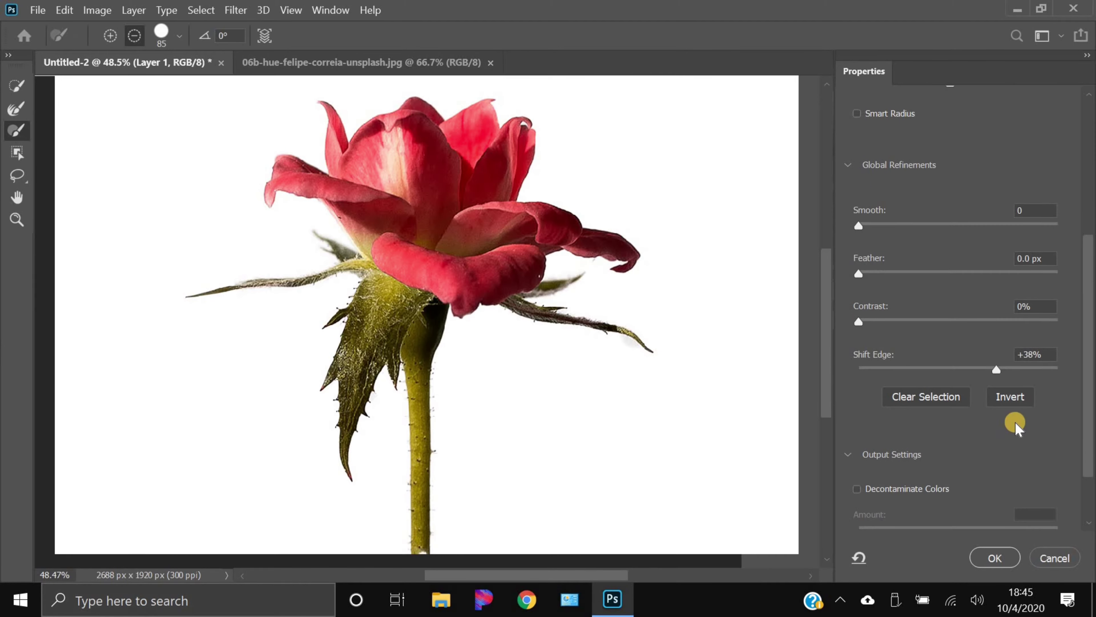
click(1019, 398)
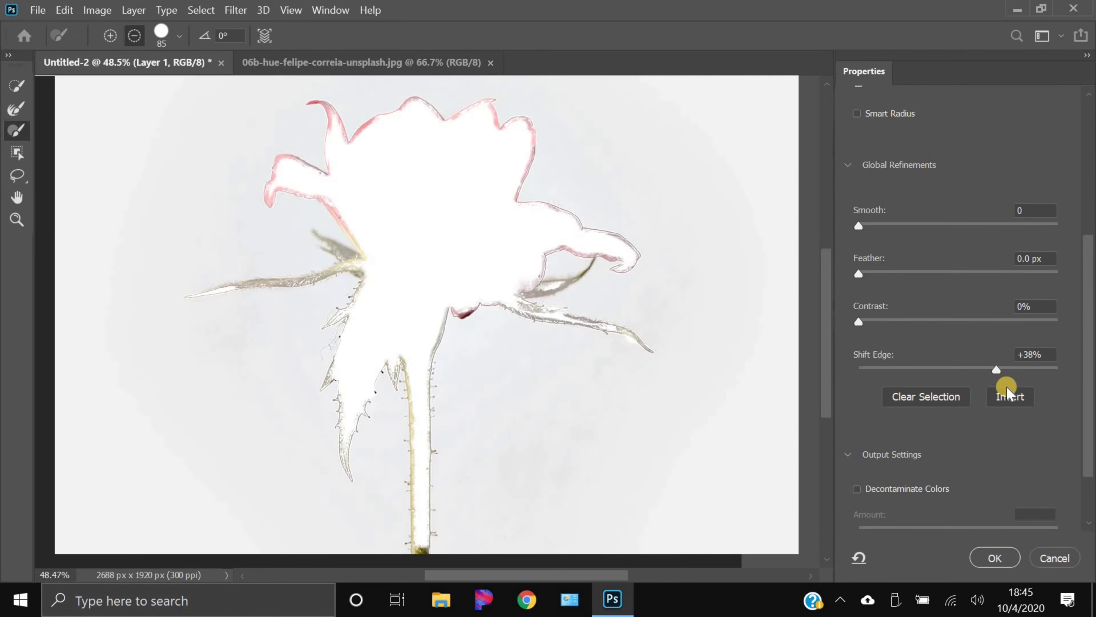
click(1007, 402)
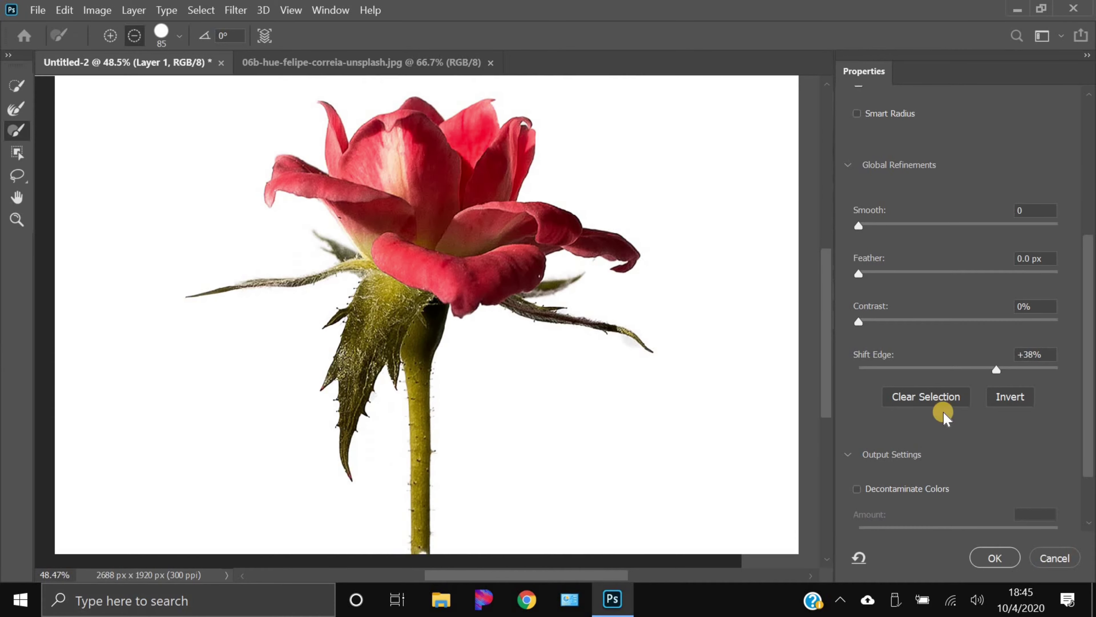
Output the refined rose selection to a new layer and apply the Select and Mask settings
scroll(942, 451, down, 1)
scroll(941, 452, down, 2)
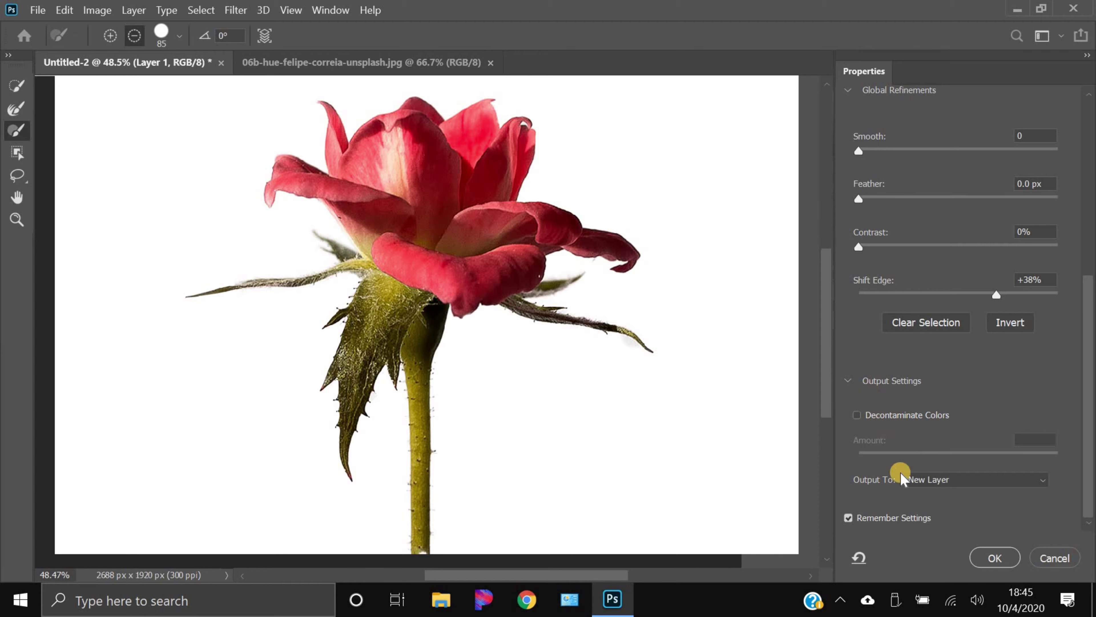
click(928, 479)
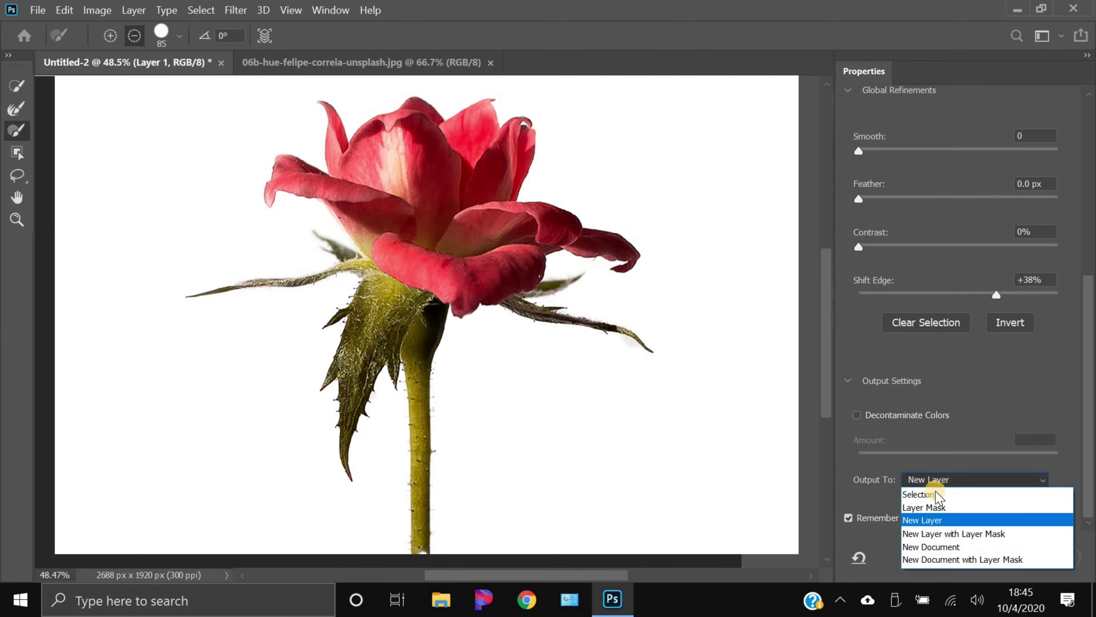
click(932, 520)
click(946, 478)
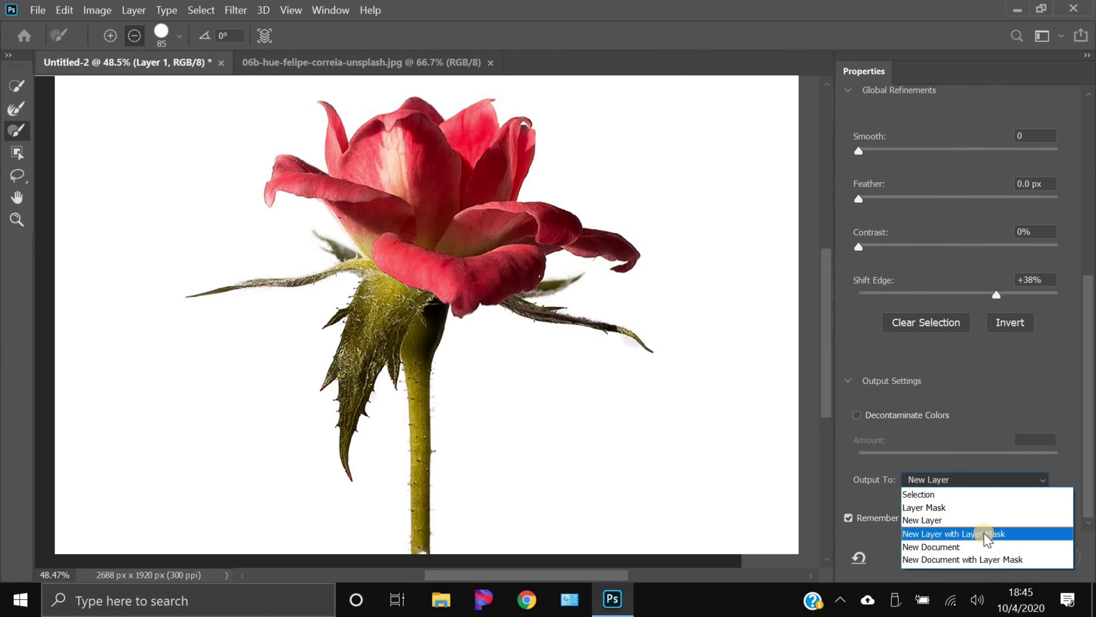
click(943, 520)
click(986, 557)
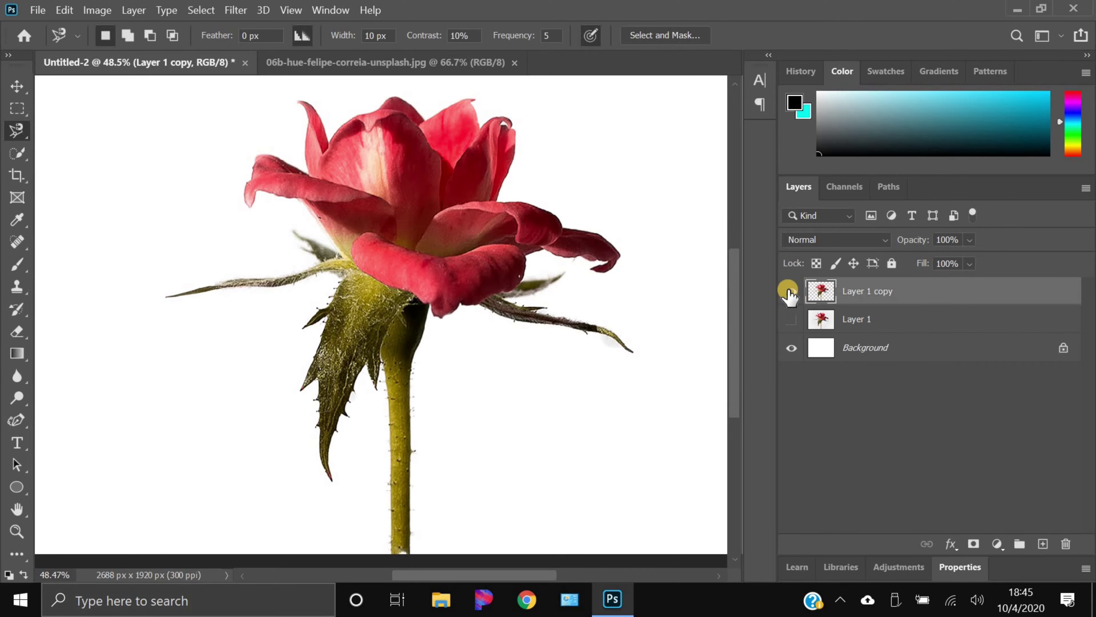
Show the original Layer 1 and hide the cutout on Layer 1 copy
click(791, 319)
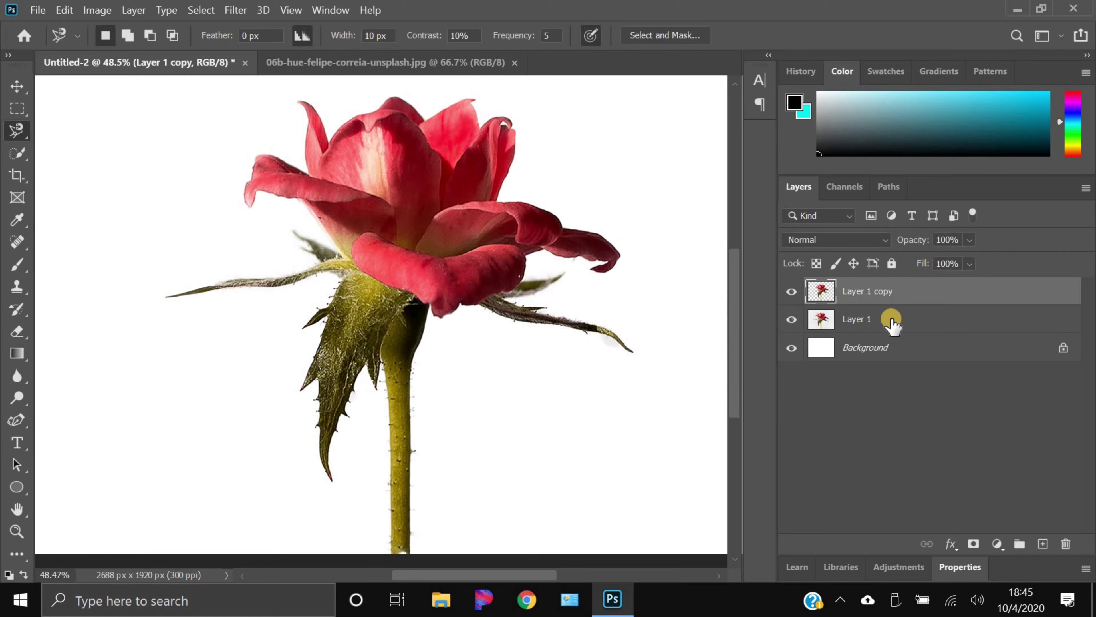
click(790, 292)
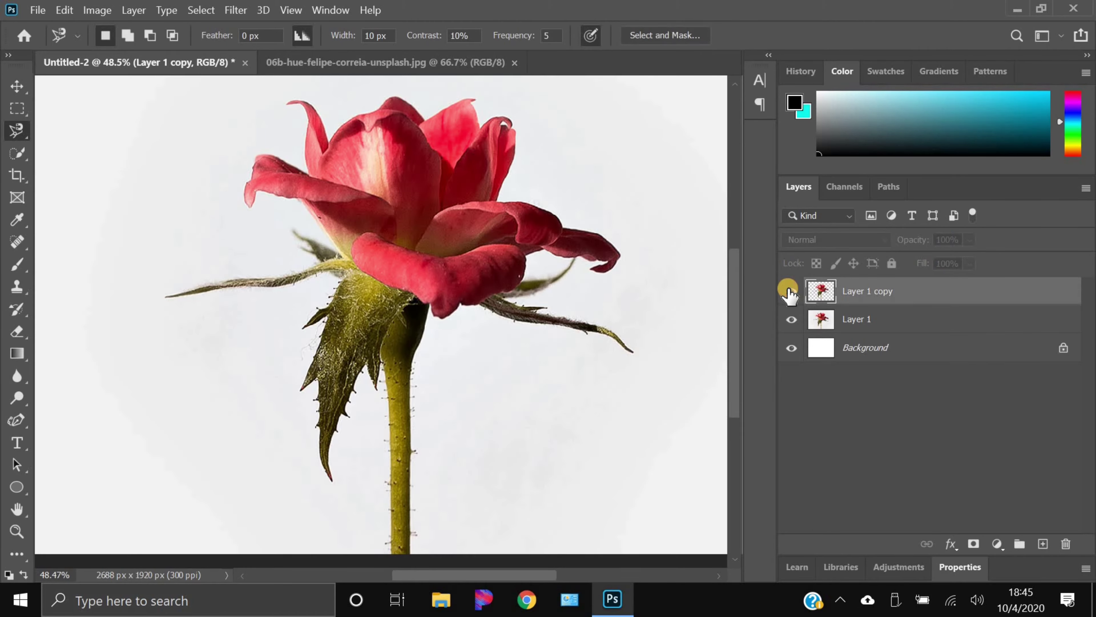
Show the rose cutout on Layer 1 copy, hide the original Layer 1, and delete Layer 1
click(788, 290)
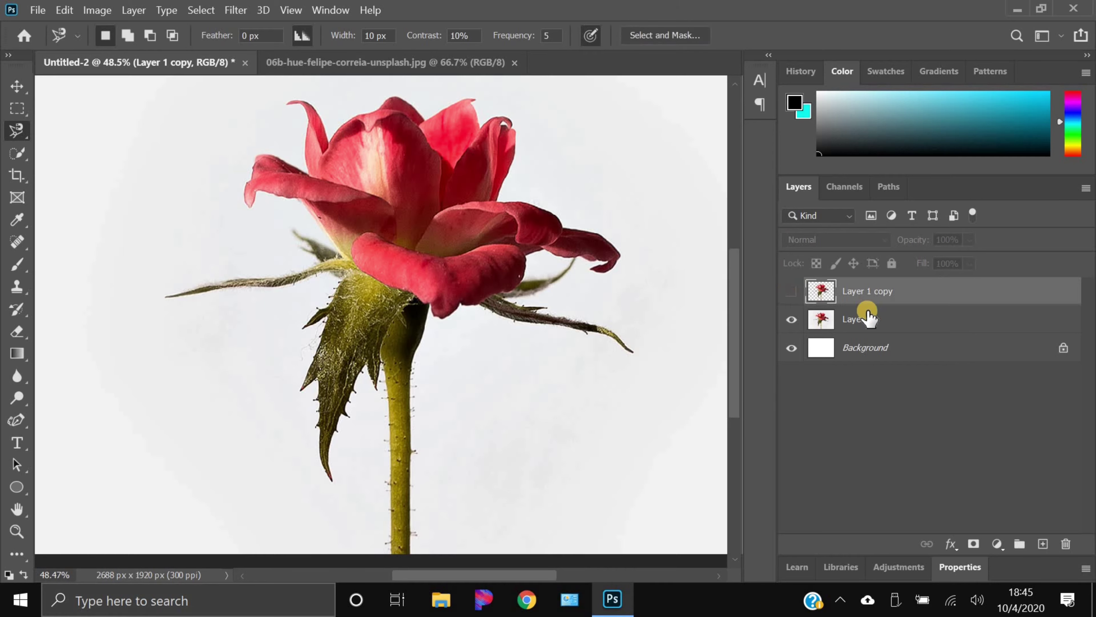
click(791, 319)
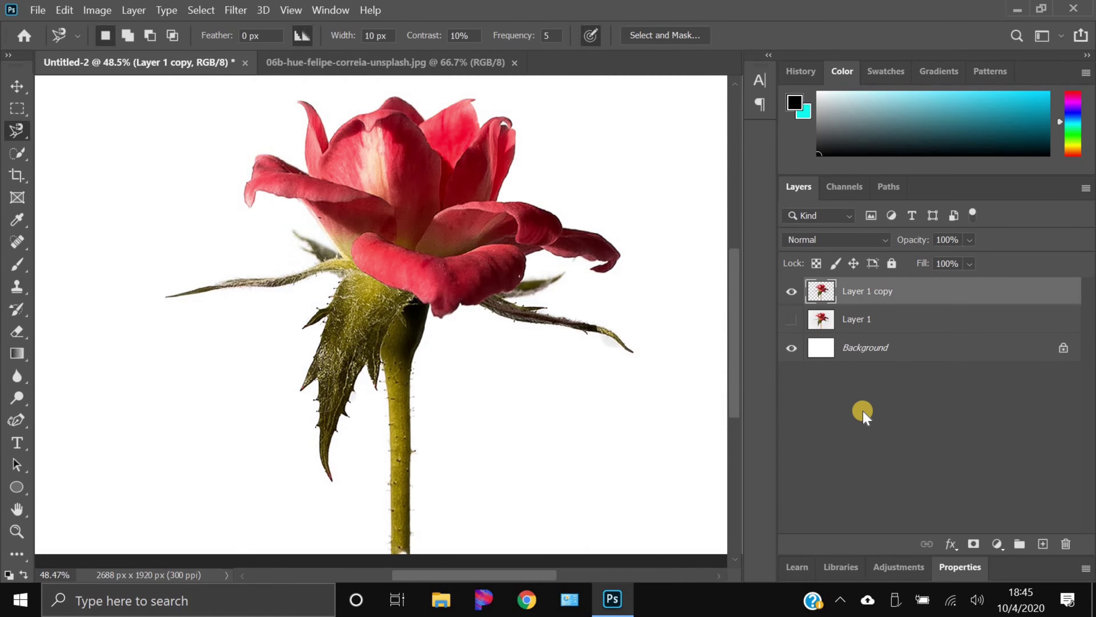
right_click(864, 320)
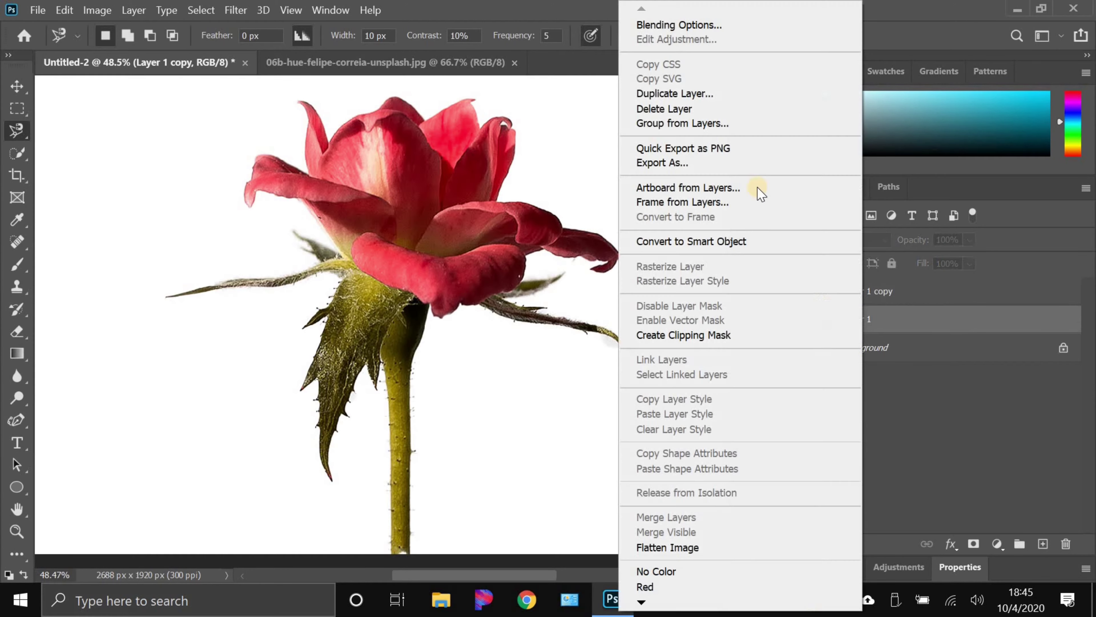
click(690, 109)
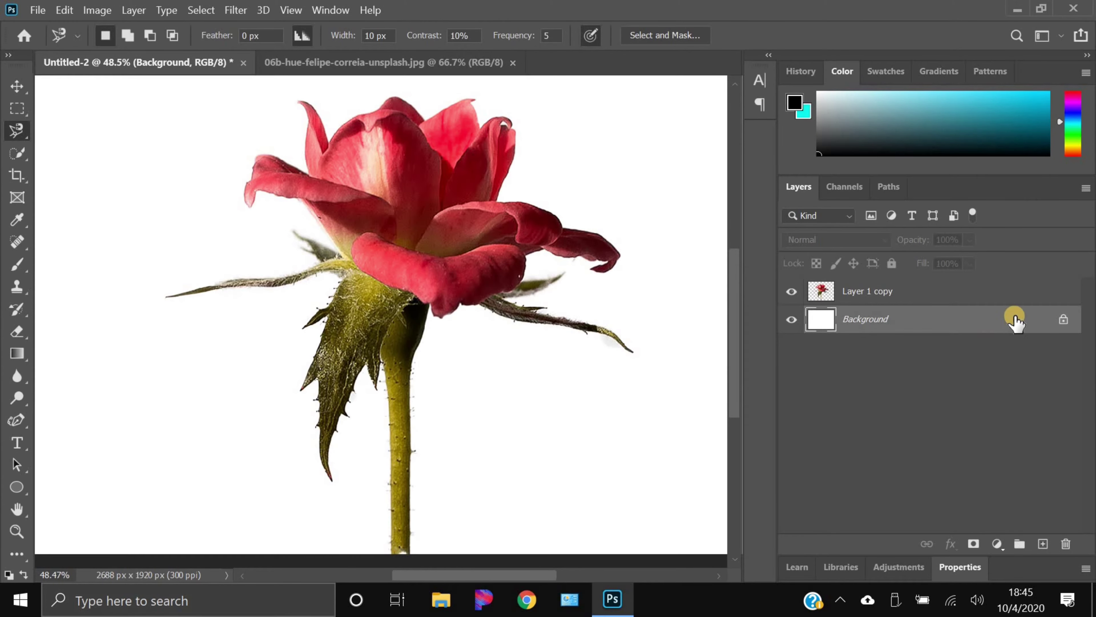
Unlock the white Background layer and delete it, leaving only the rose cutout on transparency
click(1063, 319)
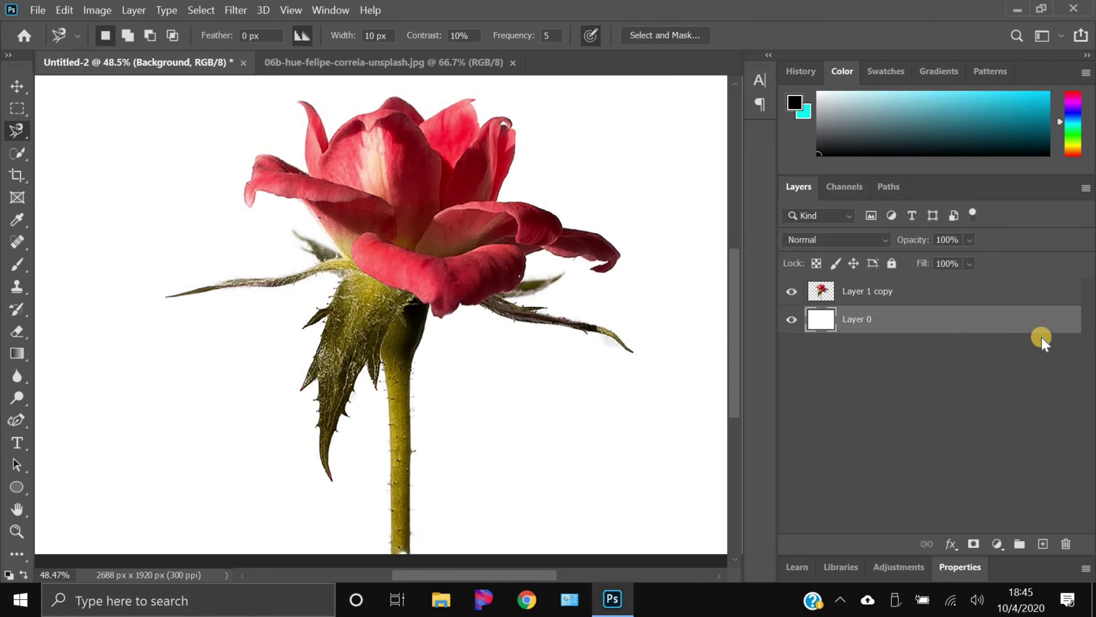
right_click(922, 321)
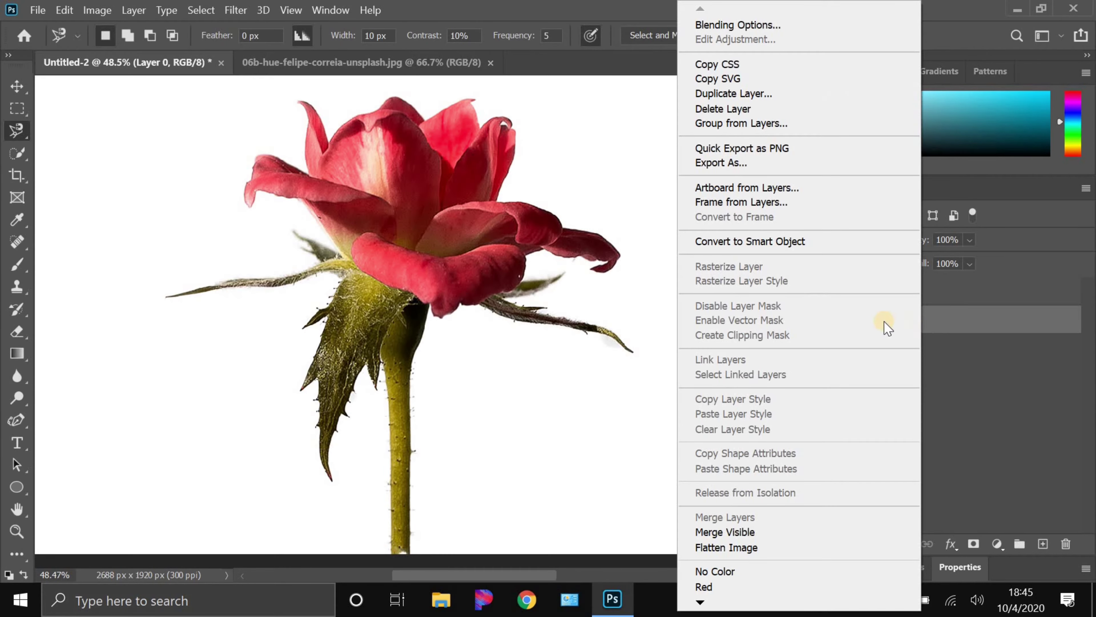
click(758, 109)
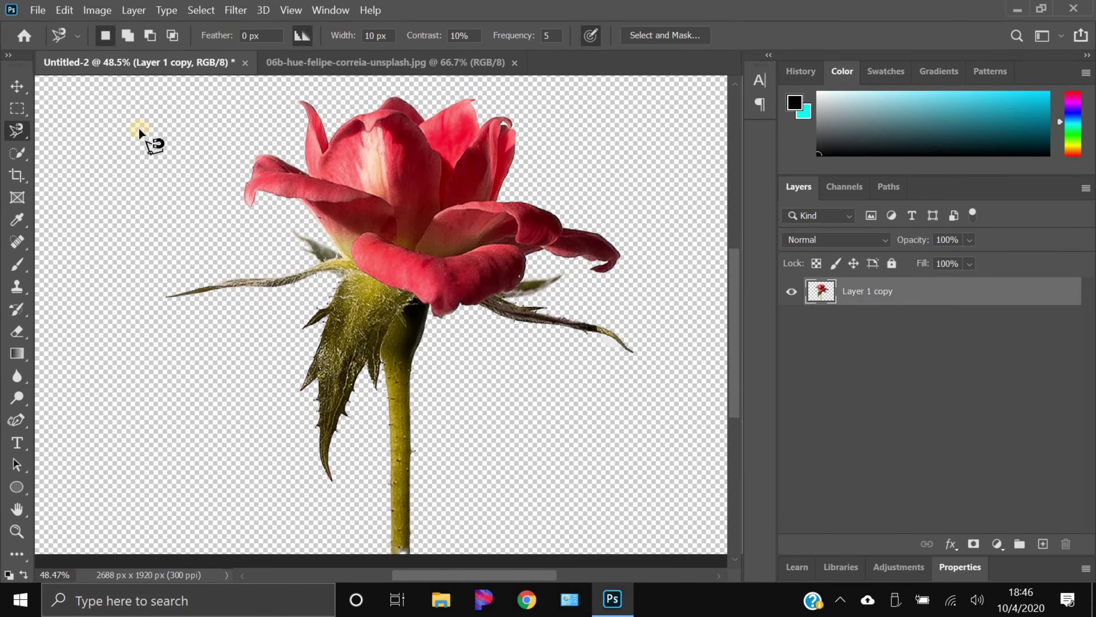
Start saving a copy of the document on the BTT 3TB (G:) drive and name the file video.psd
click(38, 10)
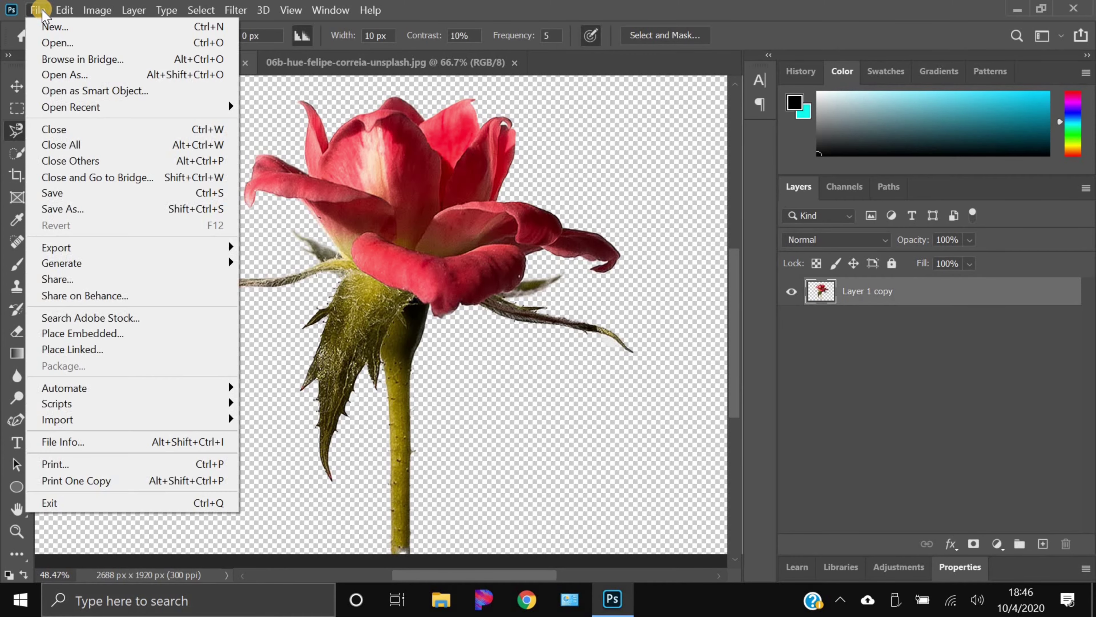
click(38, 10)
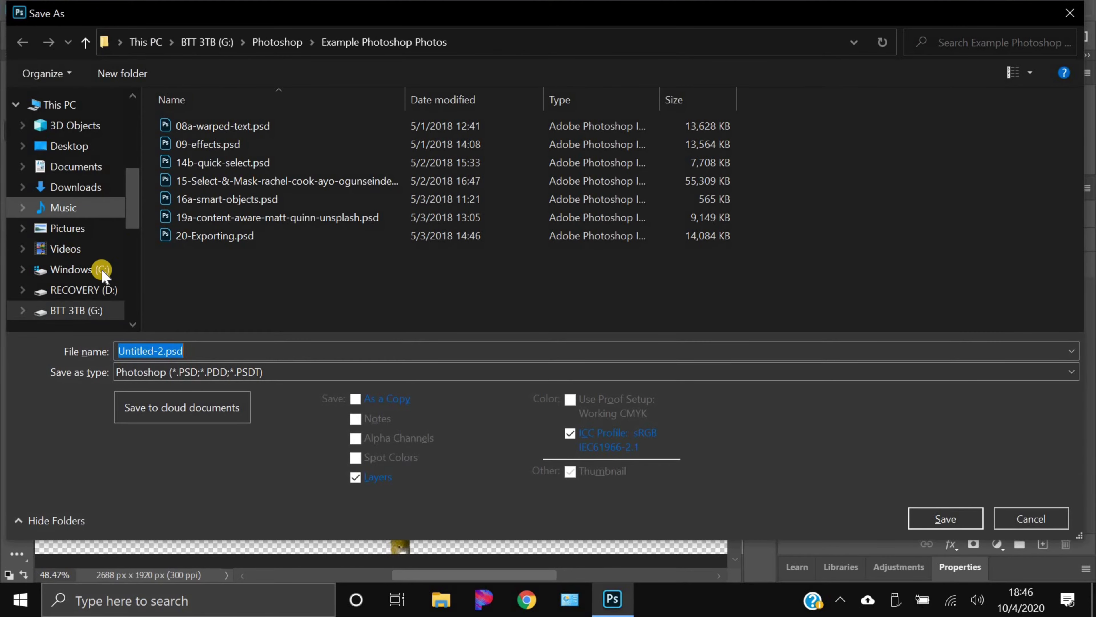
click(76, 310)
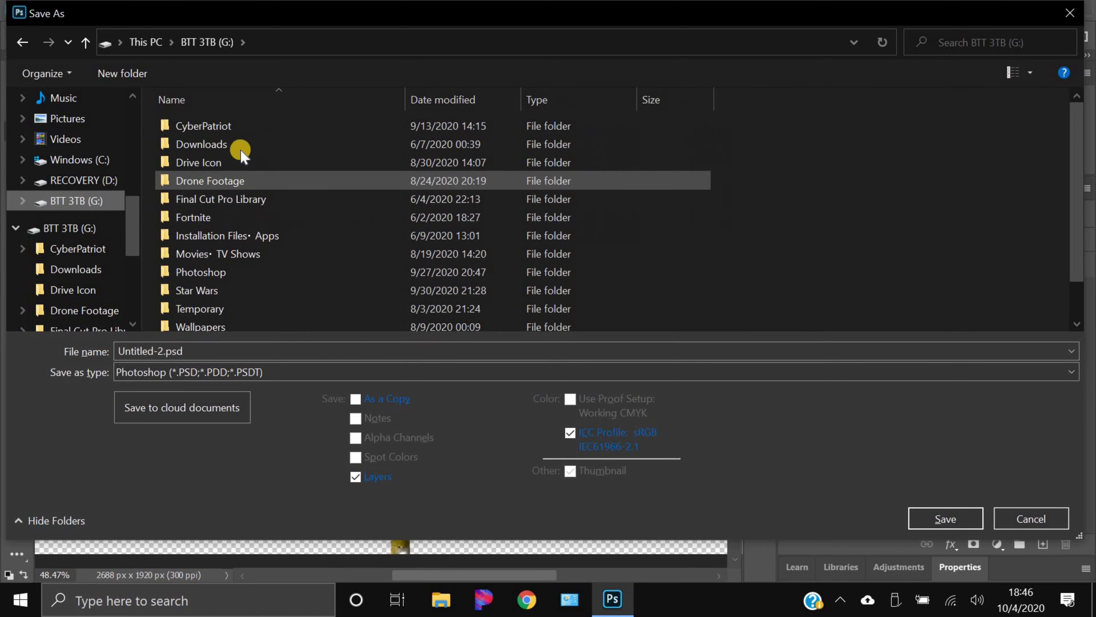
scroll(240, 147, down, 1)
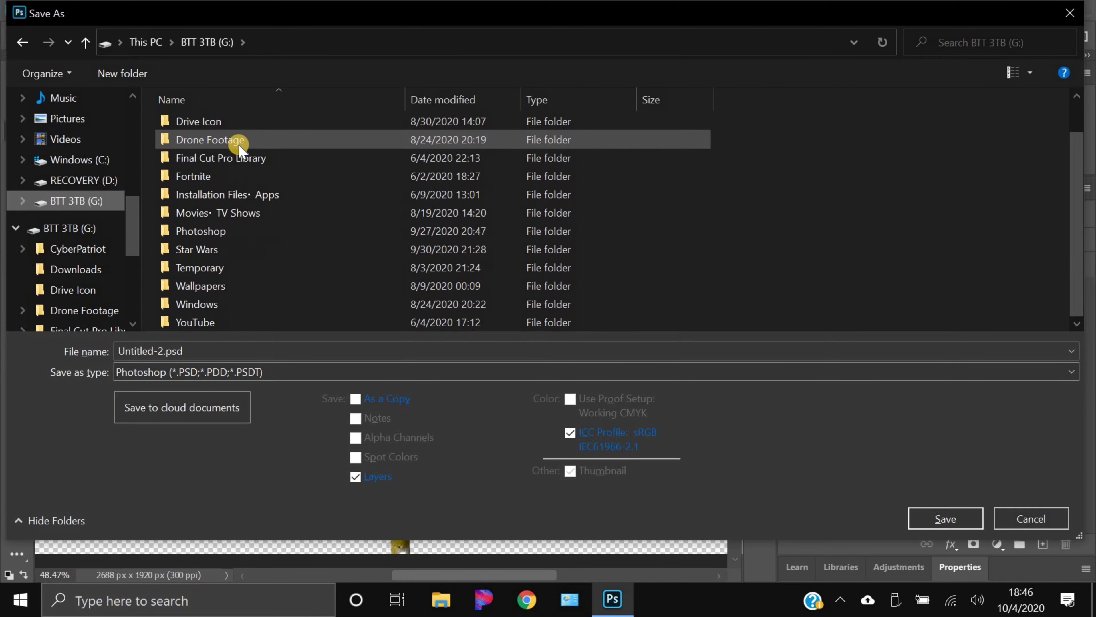
double_click(161, 351)
click(161, 351)
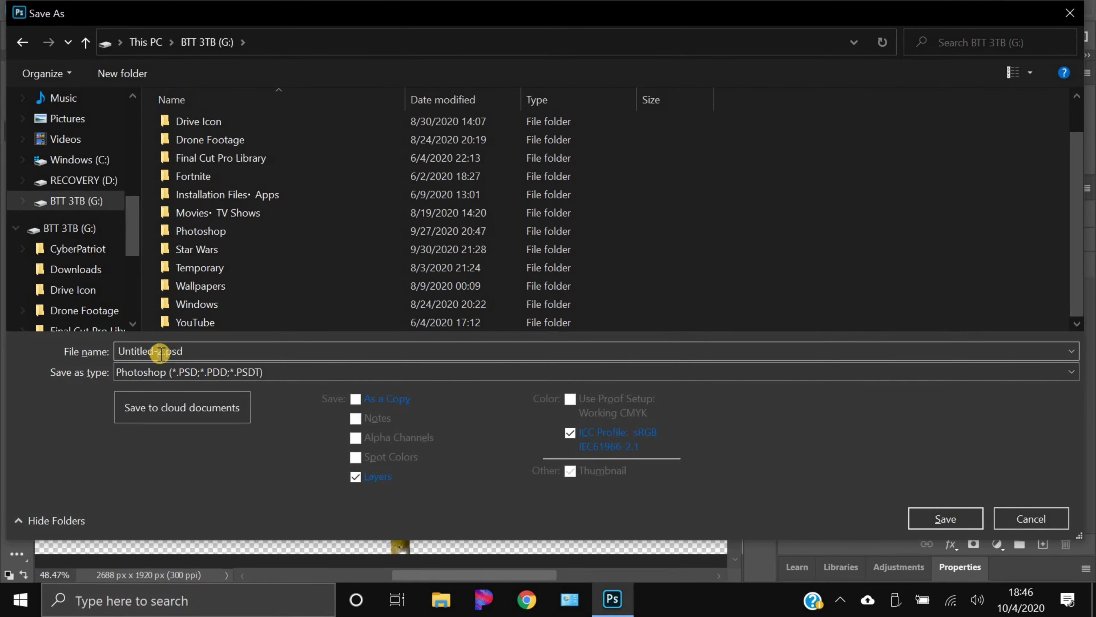
click(77, 351)
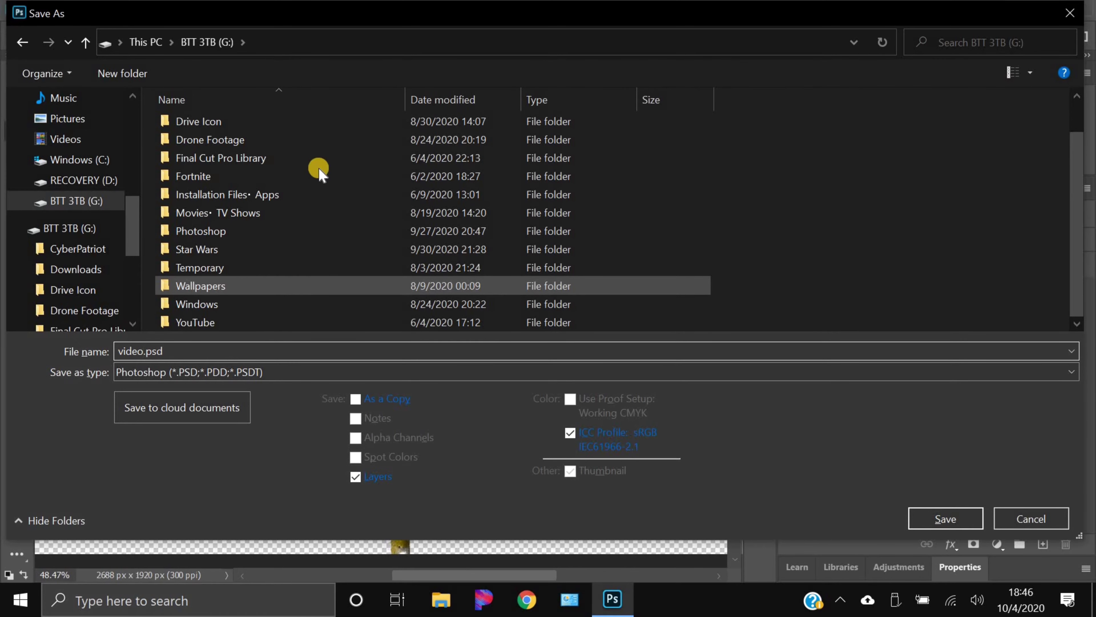
Create a folder named Video inside Photoshop > Creations and save the Photoshop file in it
double_click(249, 231)
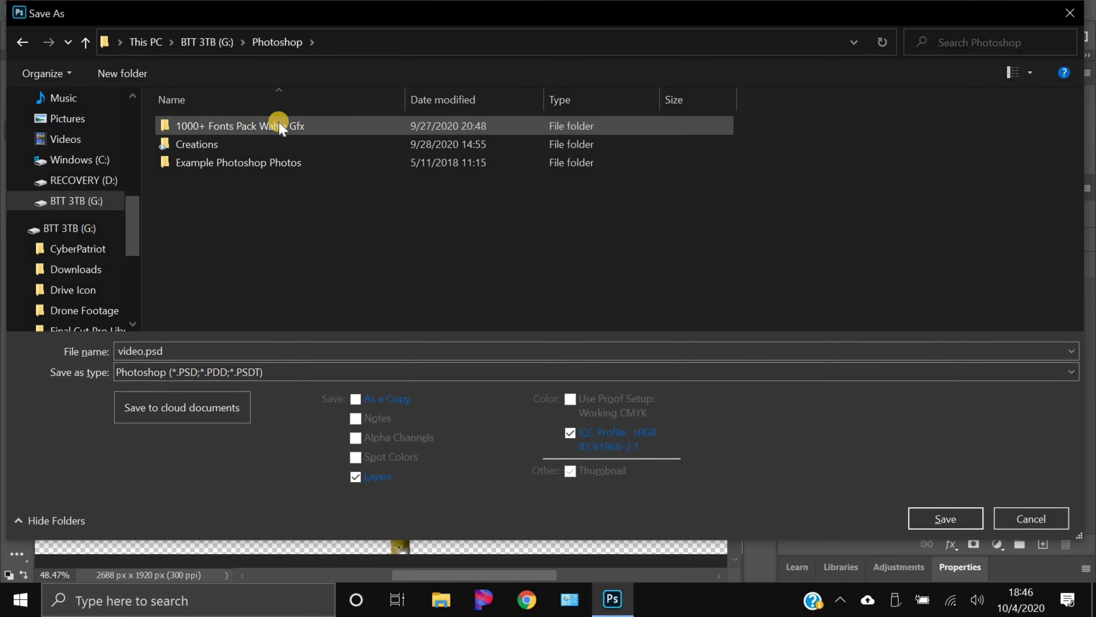
click(281, 144)
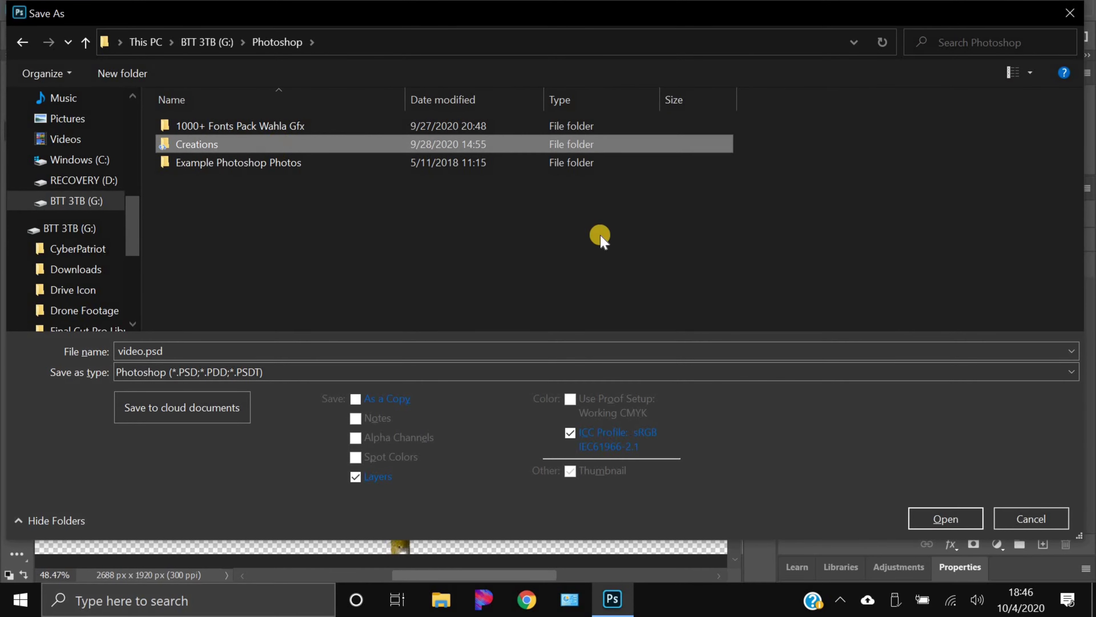
key(Return)
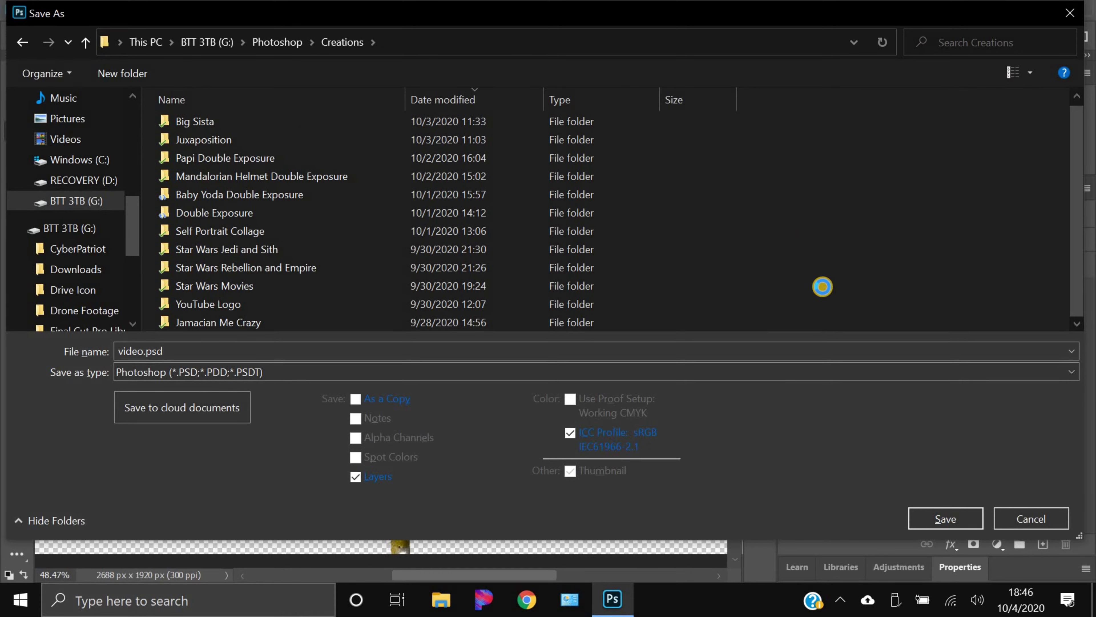
right_click(815, 313)
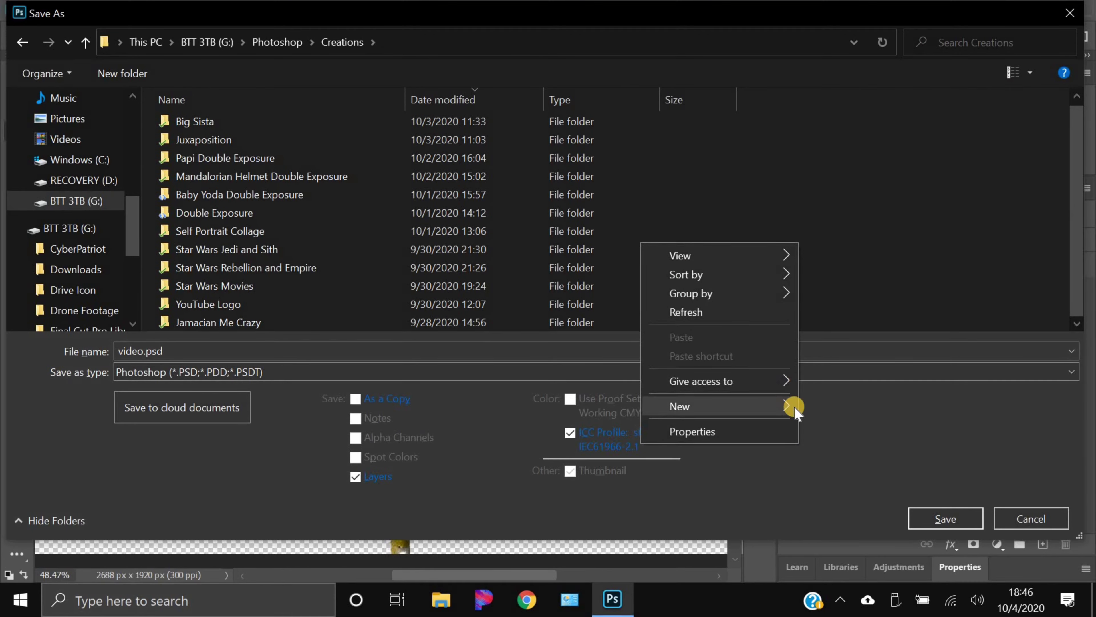
click(814, 408)
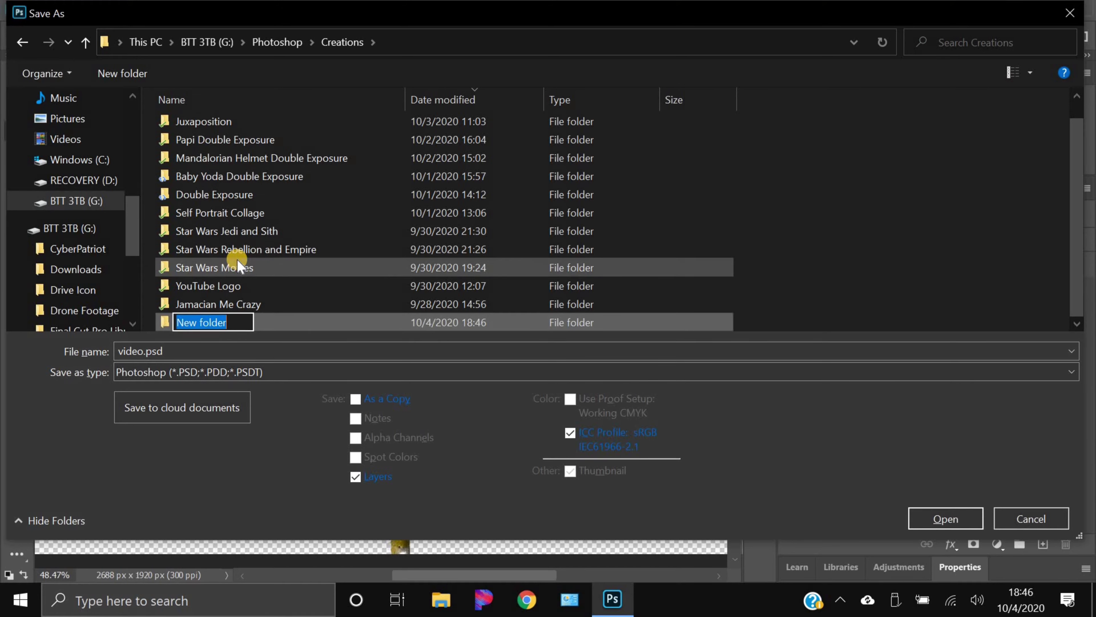
text(Video)
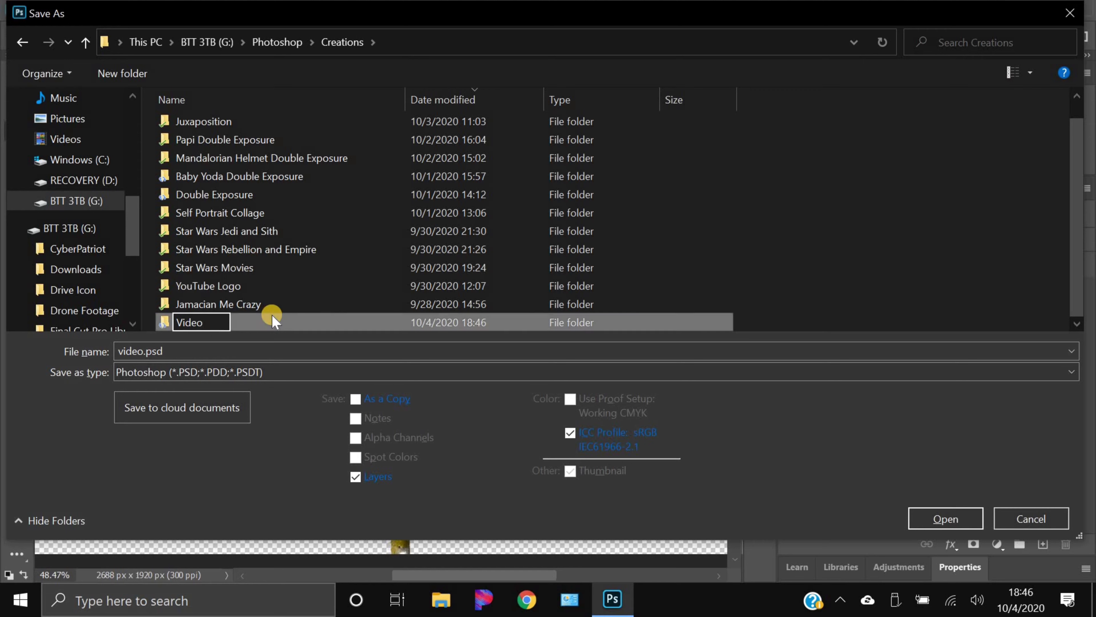
click(937, 520)
click(922, 516)
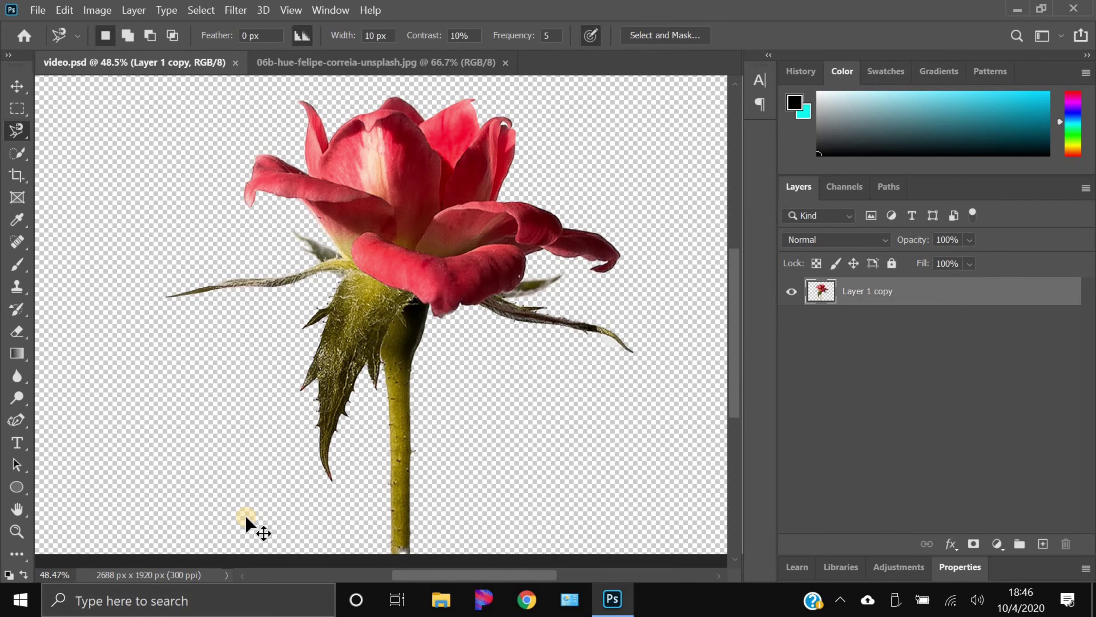
Add a Gradient Fill layer using the first pink-to-purple preset from the Purples group
key(ctrl+0)
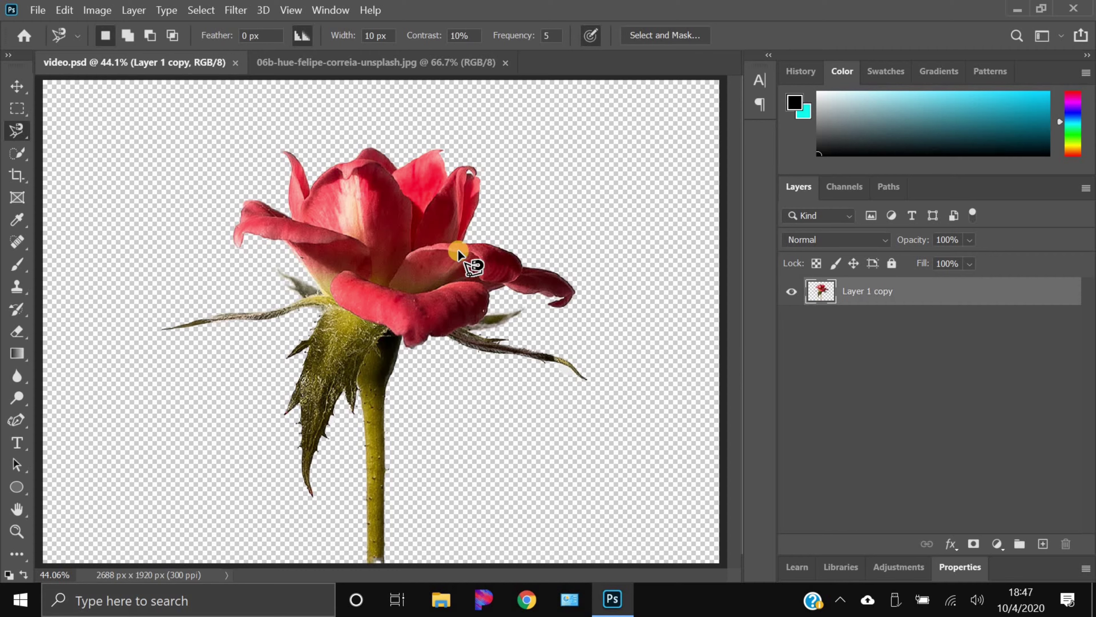
key(v)
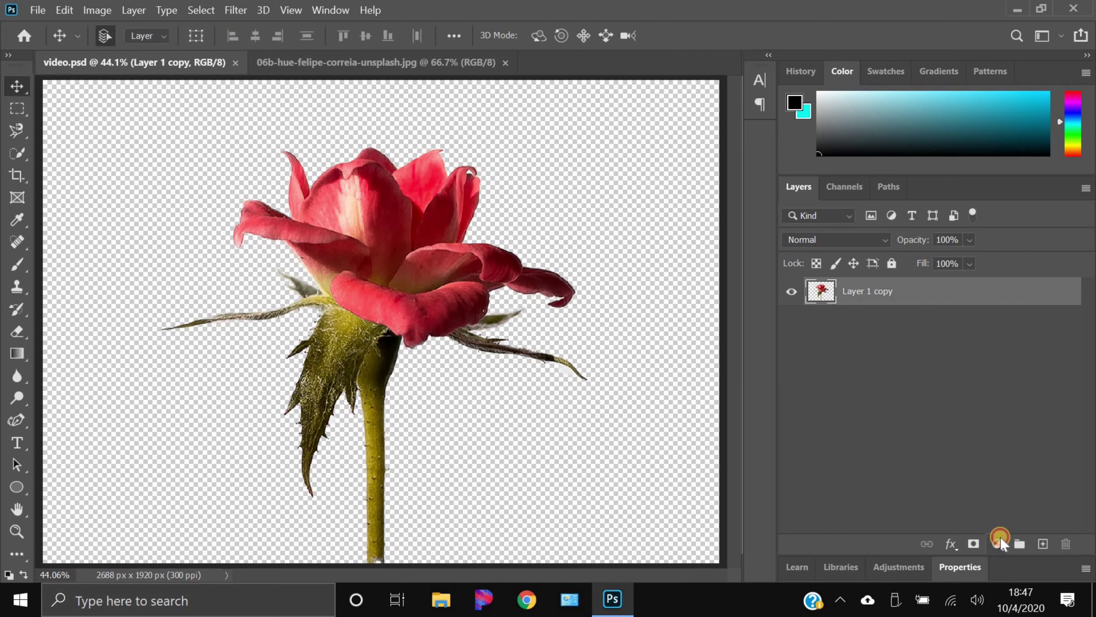
click(998, 543)
click(981, 245)
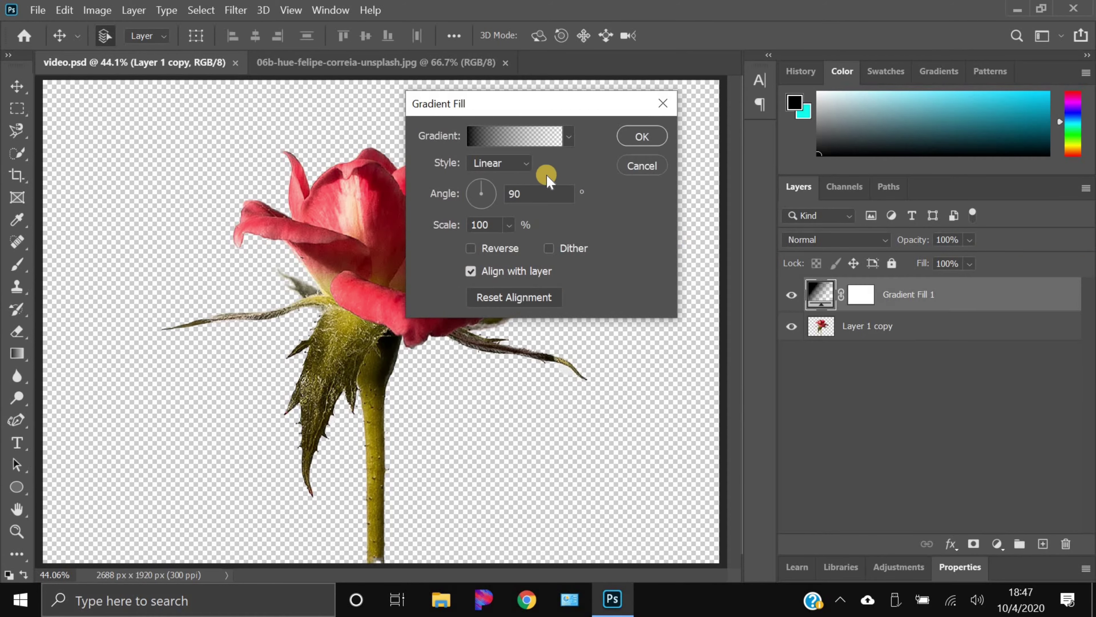
click(568, 137)
click(449, 246)
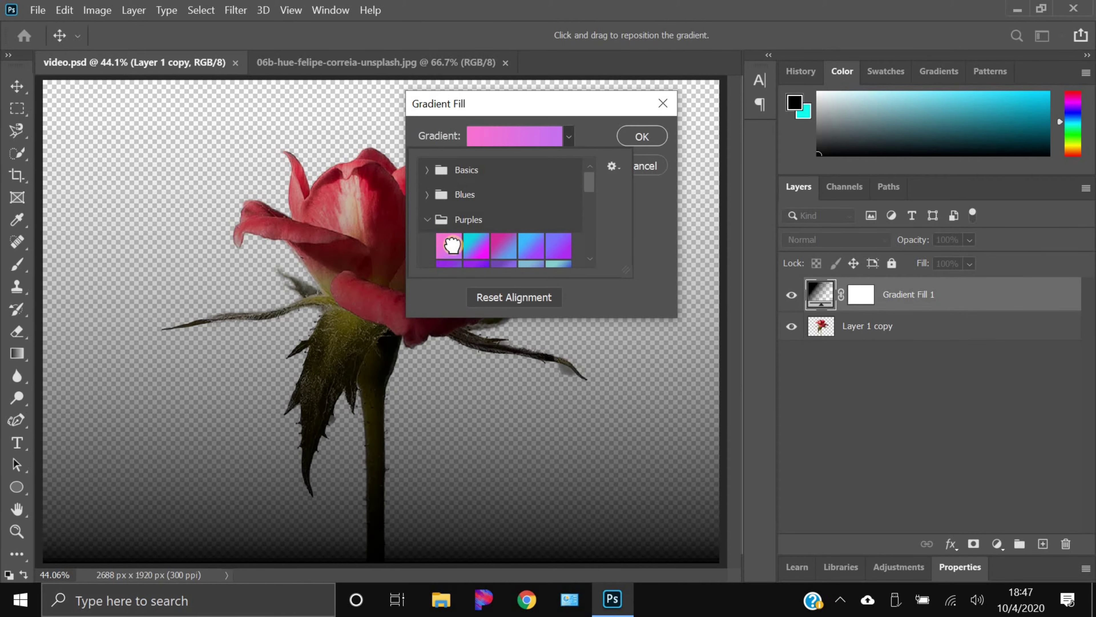
click(642, 137)
click(641, 136)
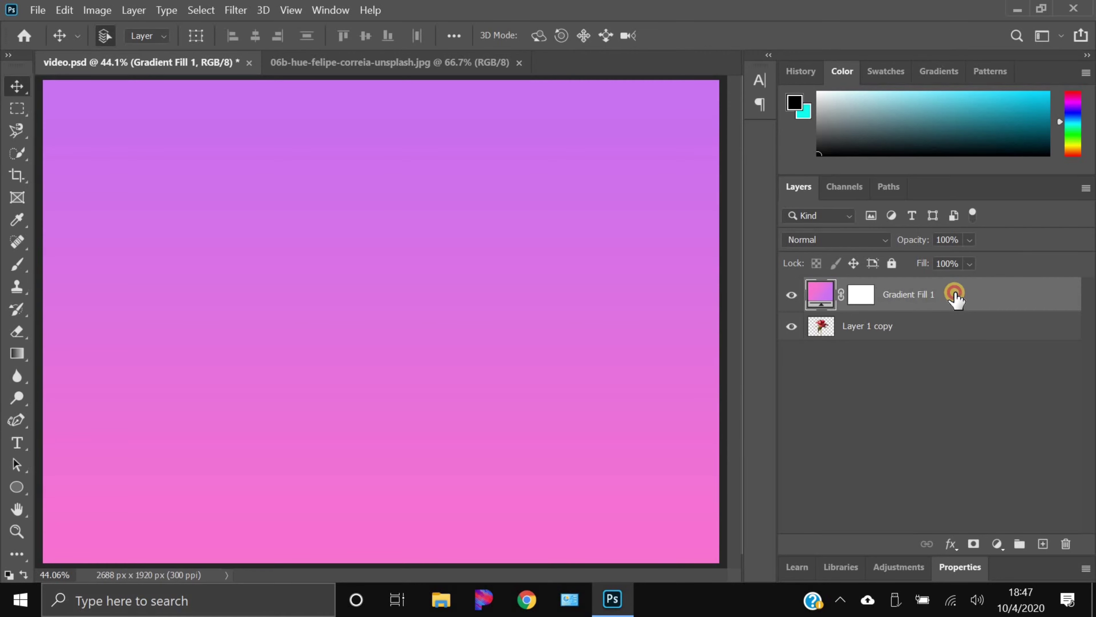
Move the Gradient Fill 1 layer below the rose cutout and save the document
drag(956, 297, 825, 334)
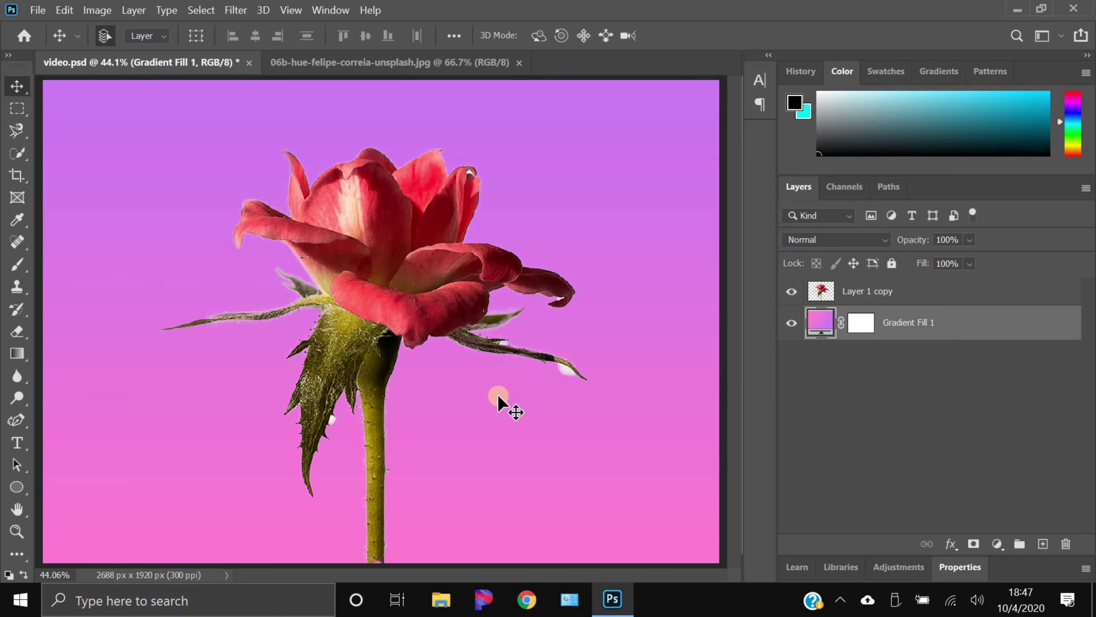
key(ctrl+s)
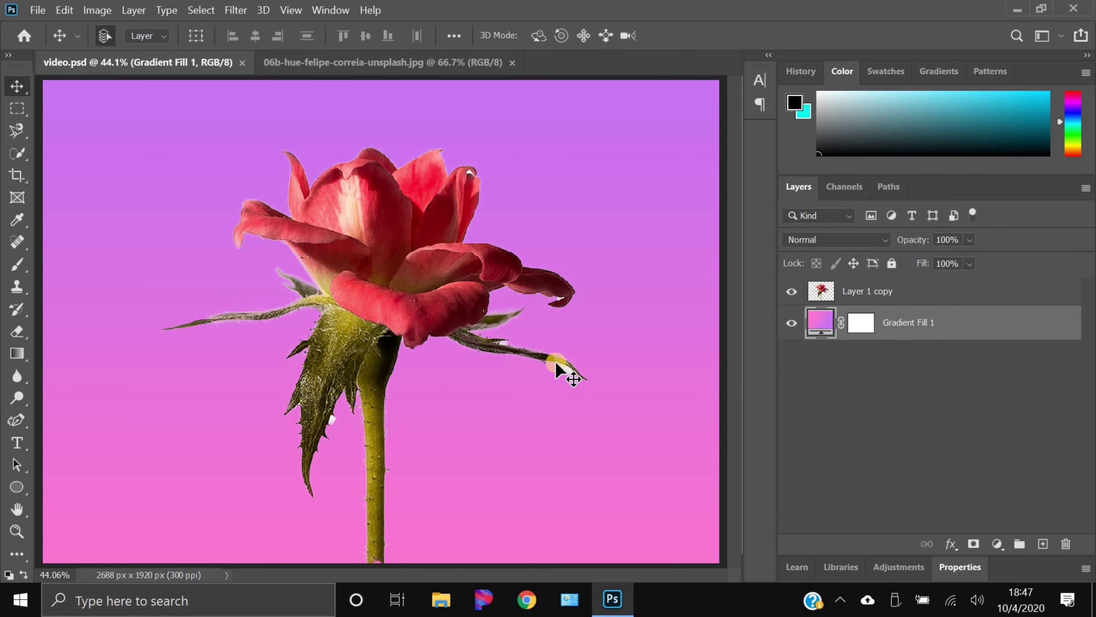
scroll(576, 380, up, 2)
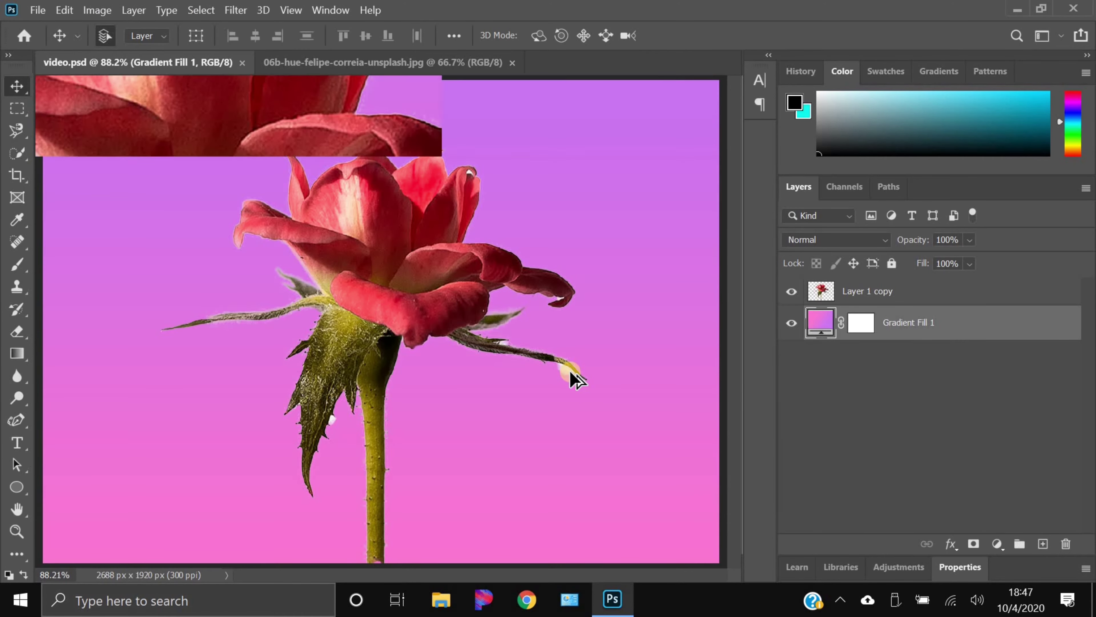
scroll(509, 364, up, 3)
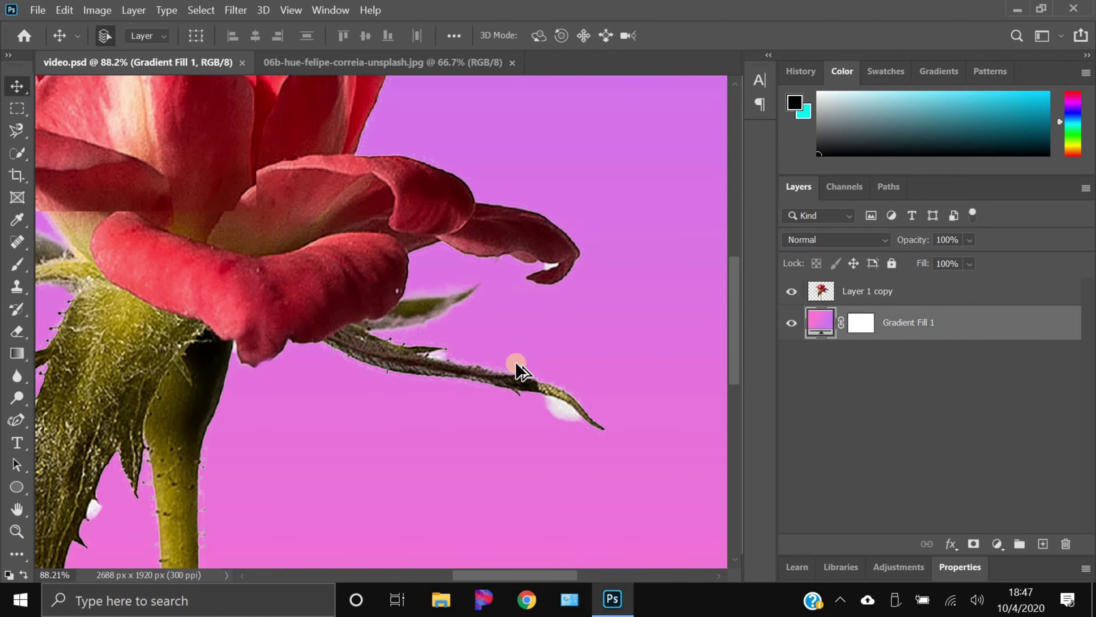
scroll(503, 363, down, 3)
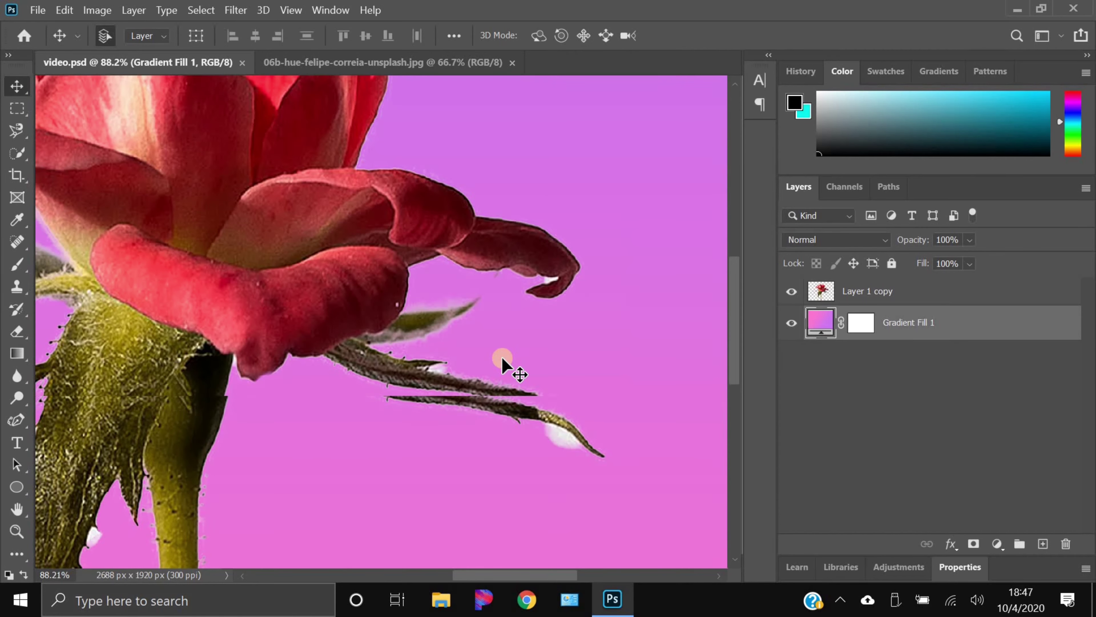
scroll(503, 363, down, 2)
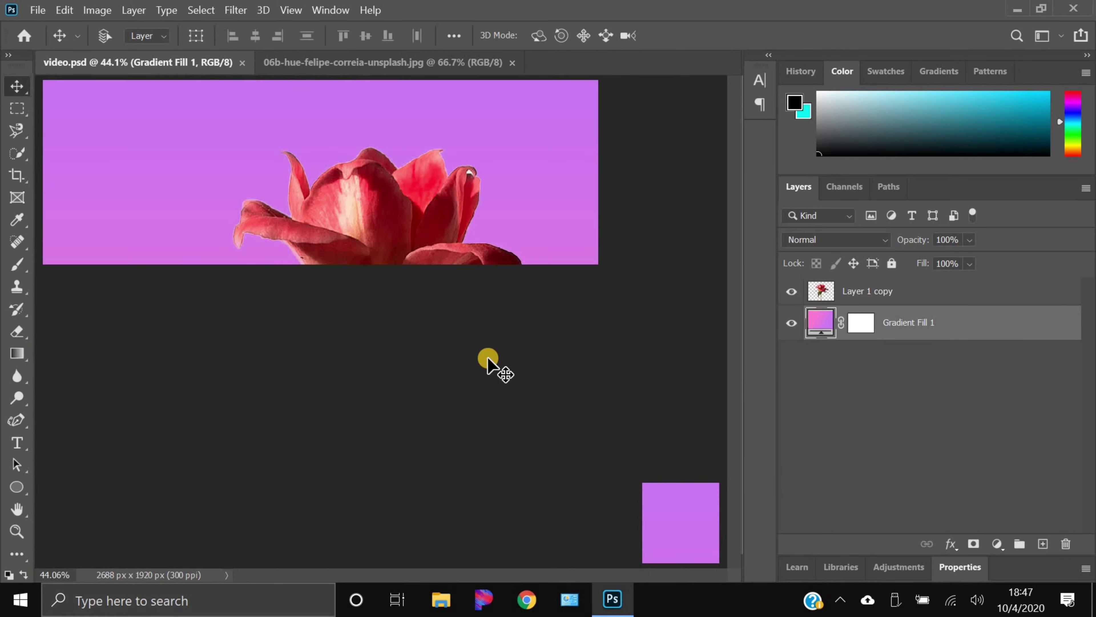
click(414, 259)
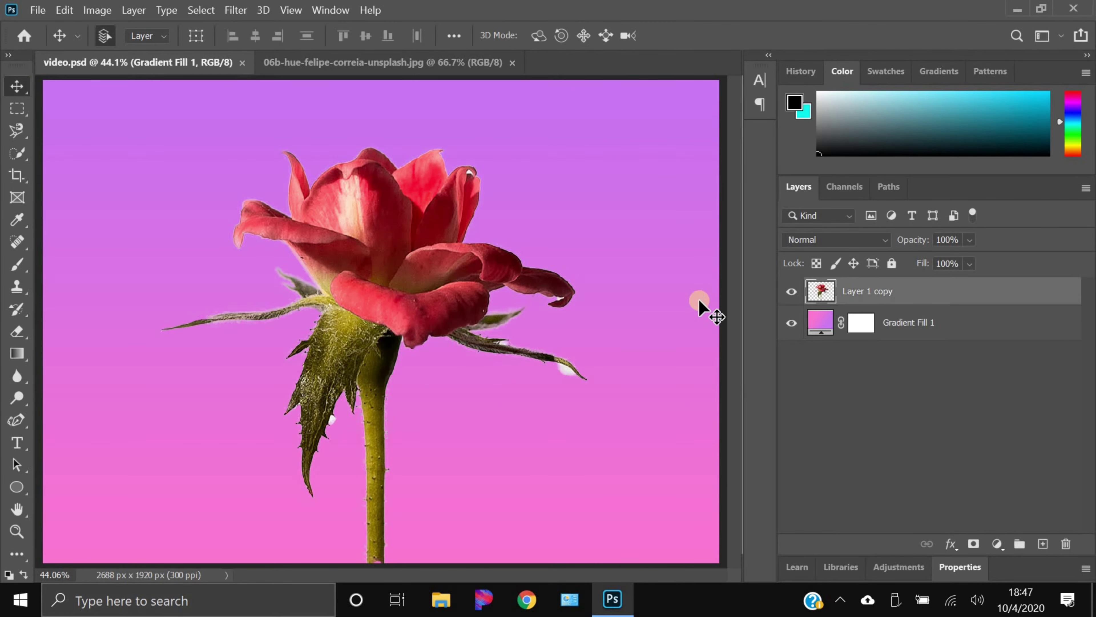
right_click(945, 294)
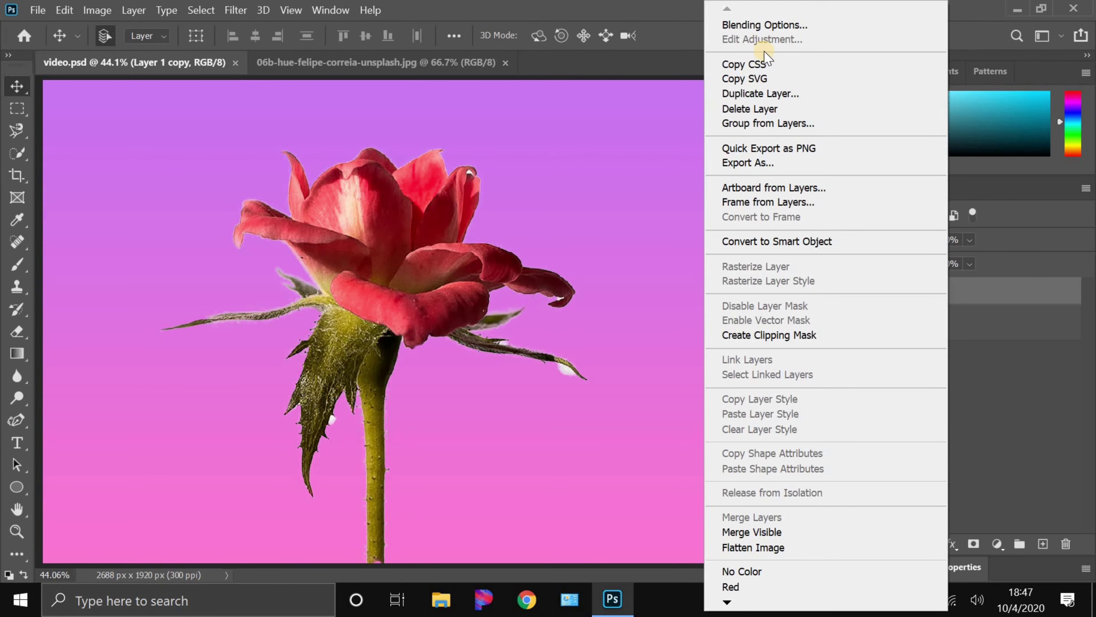
click(811, 124)
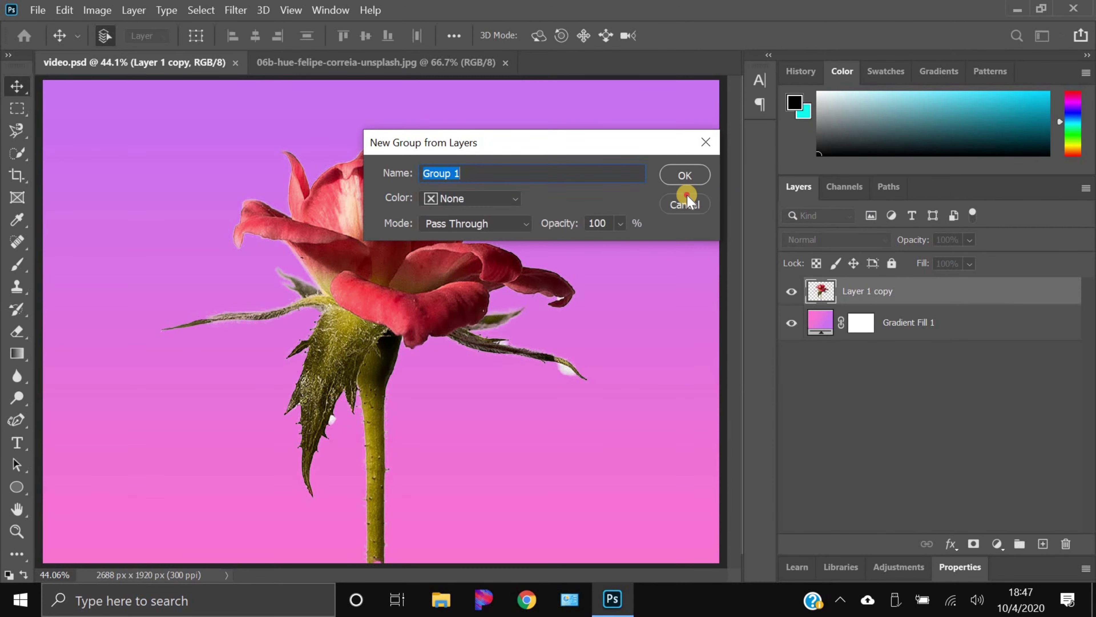
click(687, 203)
Delete the rose cutout layer and copy the full rose photo from the unsplash JPG into video.psd above the gradient
right_click(862, 290)
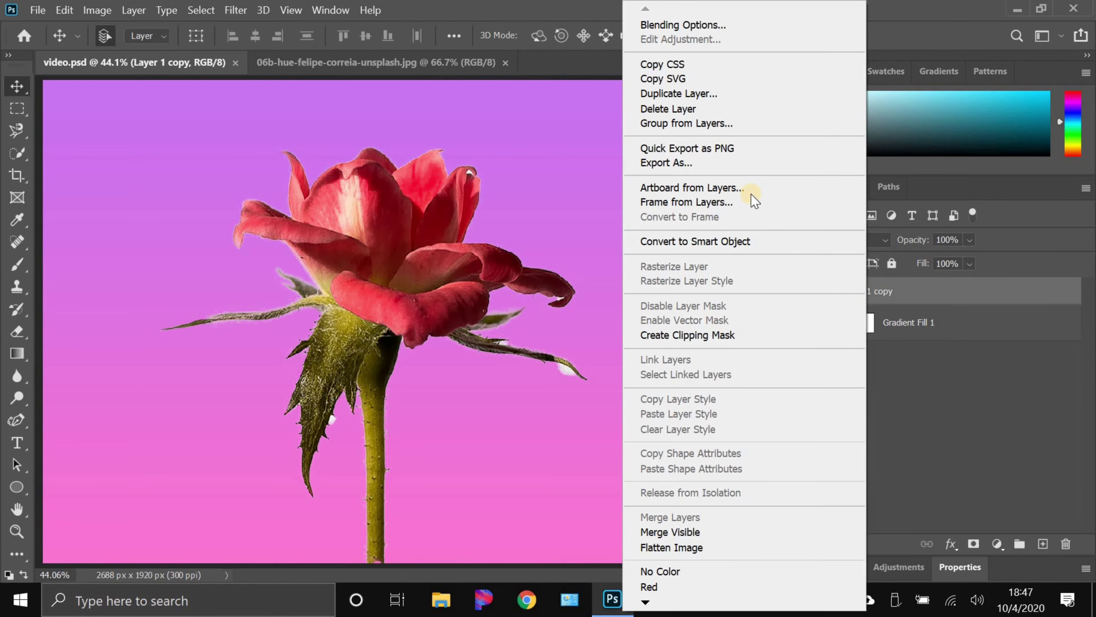
click(675, 114)
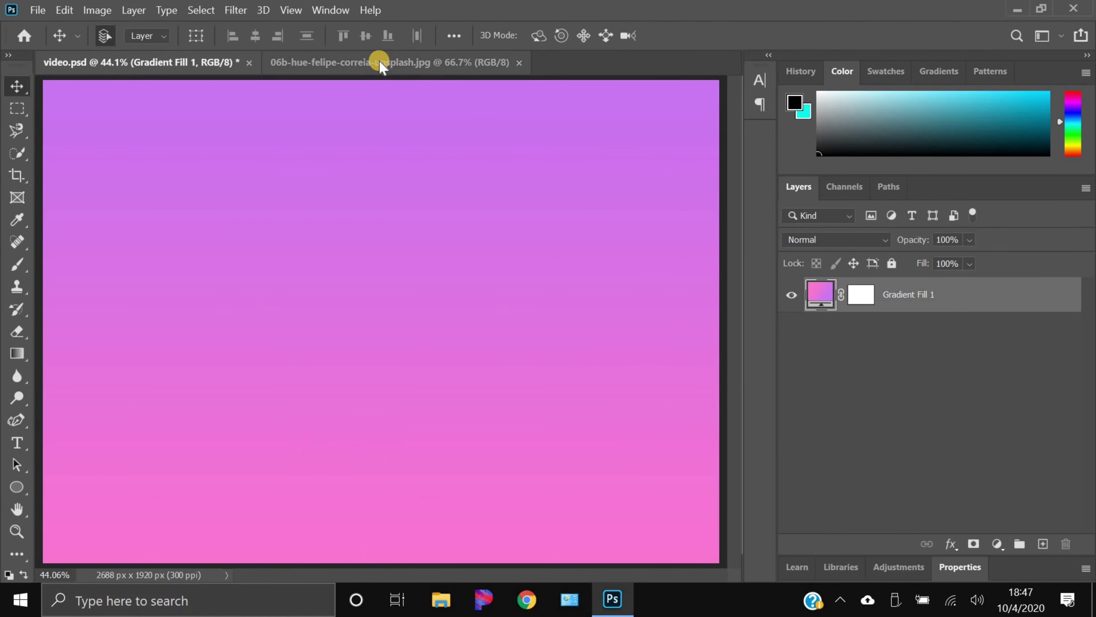
click(353, 69)
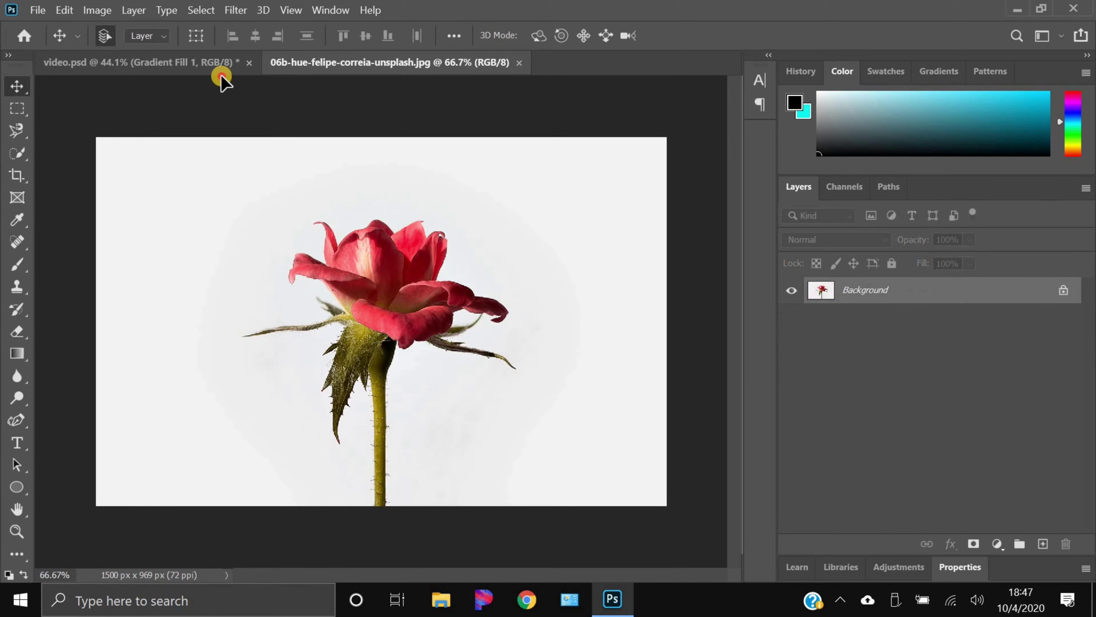
drag(210, 71, 457, 358)
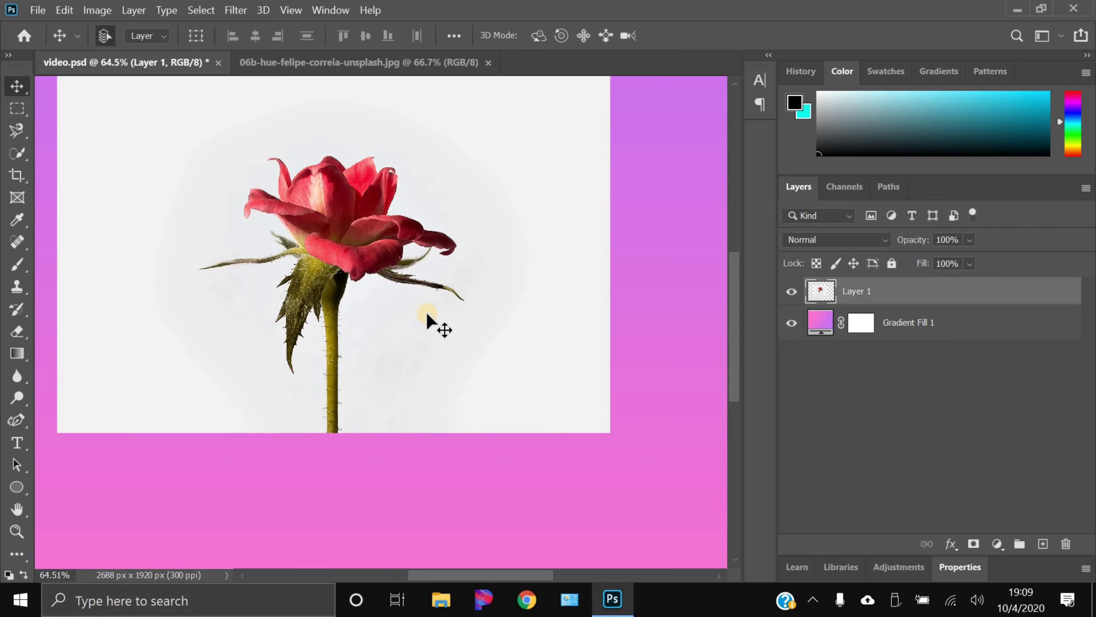
key(Right)
key(Right)
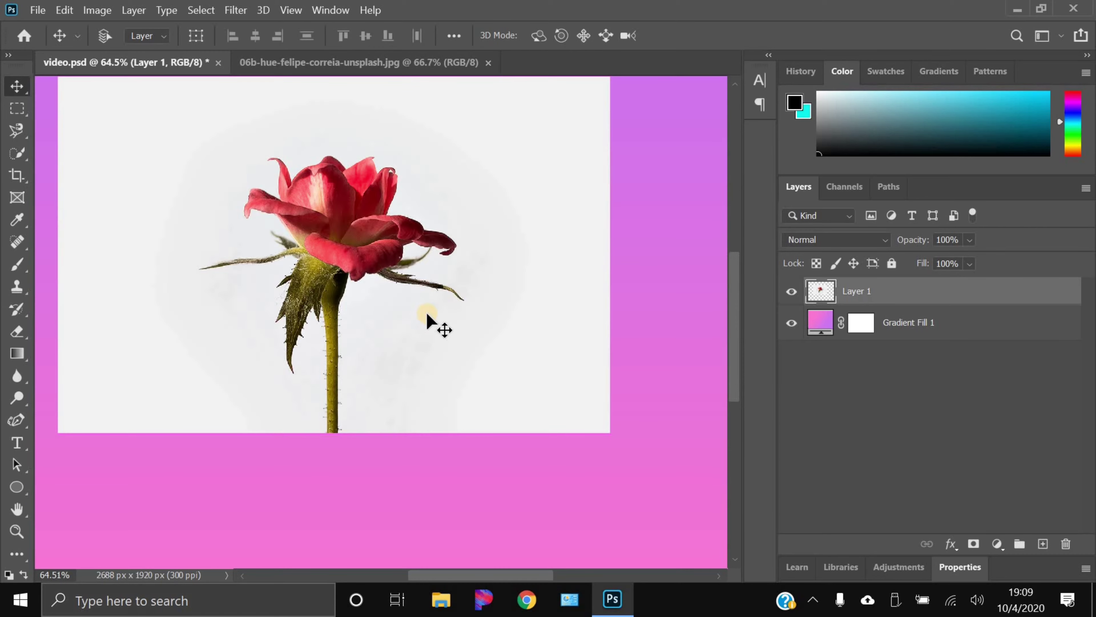
Scale the rose photo layer up to about 121.5% and centre it on the gradient background
key(ctrl+t)
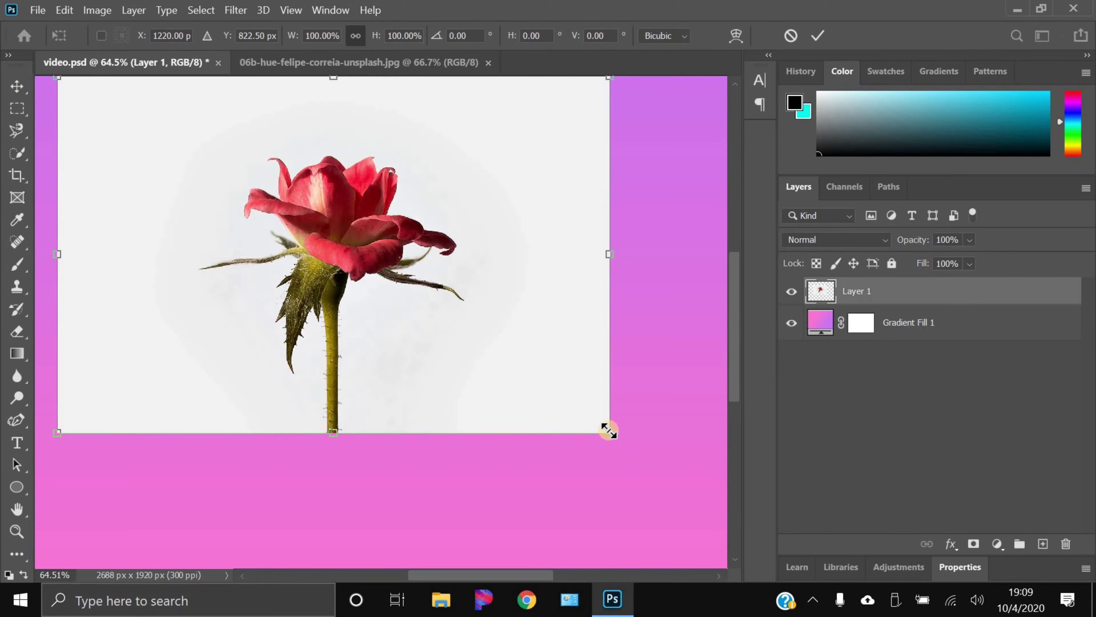
drag(609, 432, 726, 510)
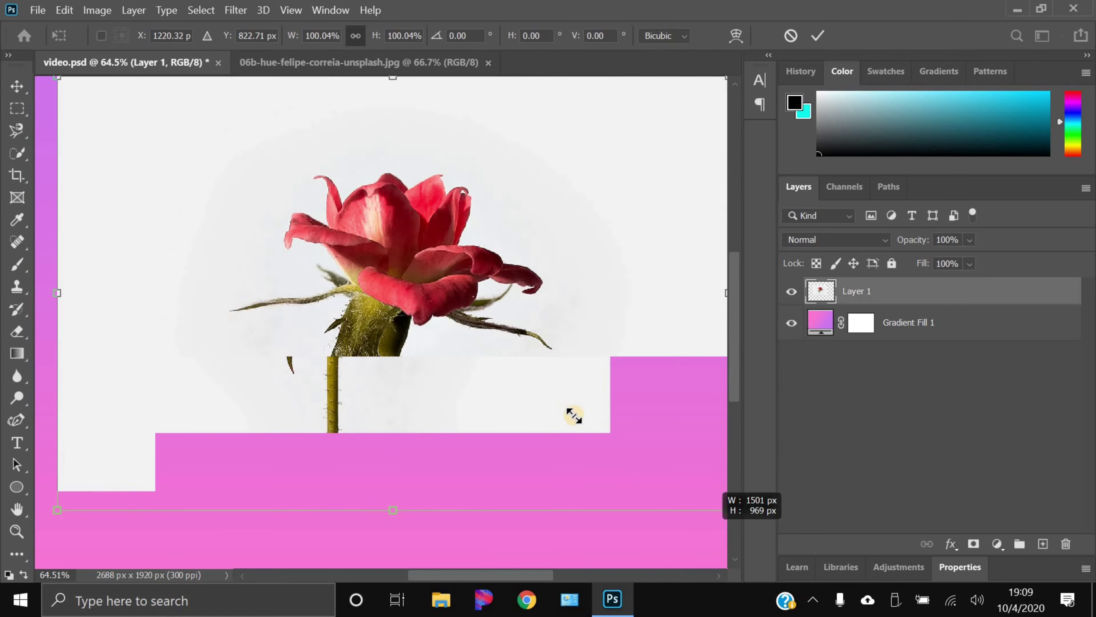
drag(558, 429, 538, 426)
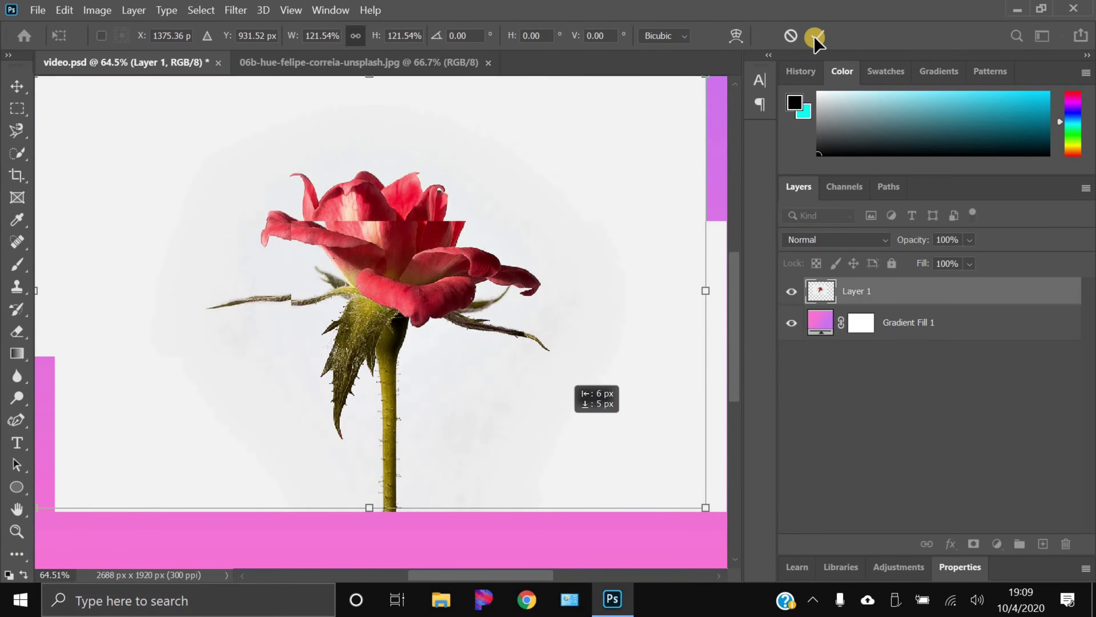
key(Return)
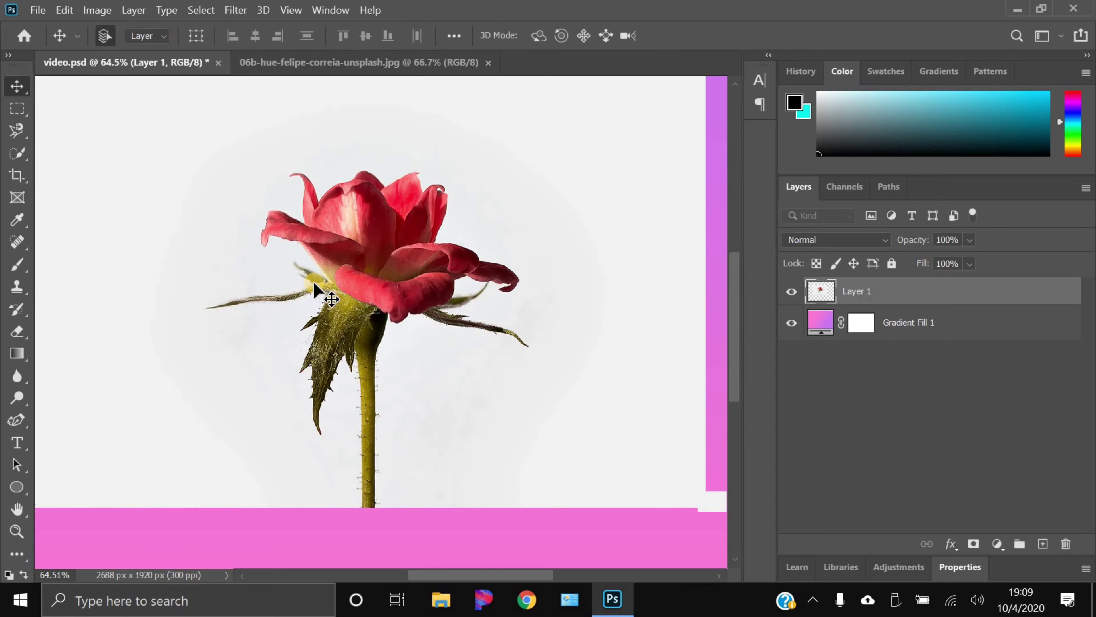
Select the rose's petals, large lower leaf and stem with the Quick Selection tool at brush size 45
scroll(285, 296, up, 2)
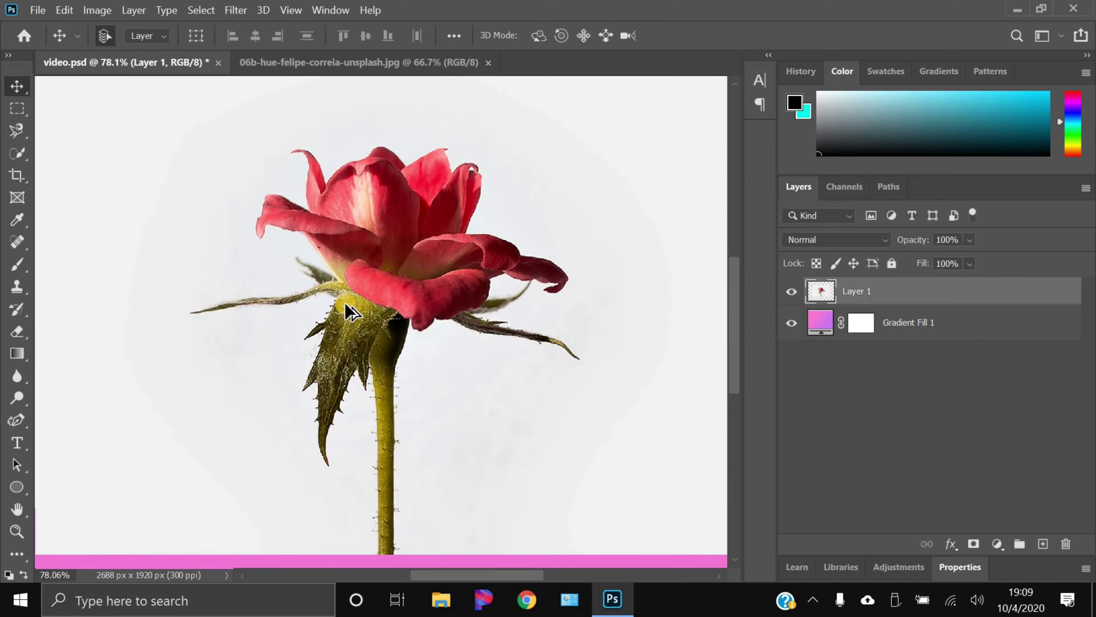
scroll(394, 503, up, 1)
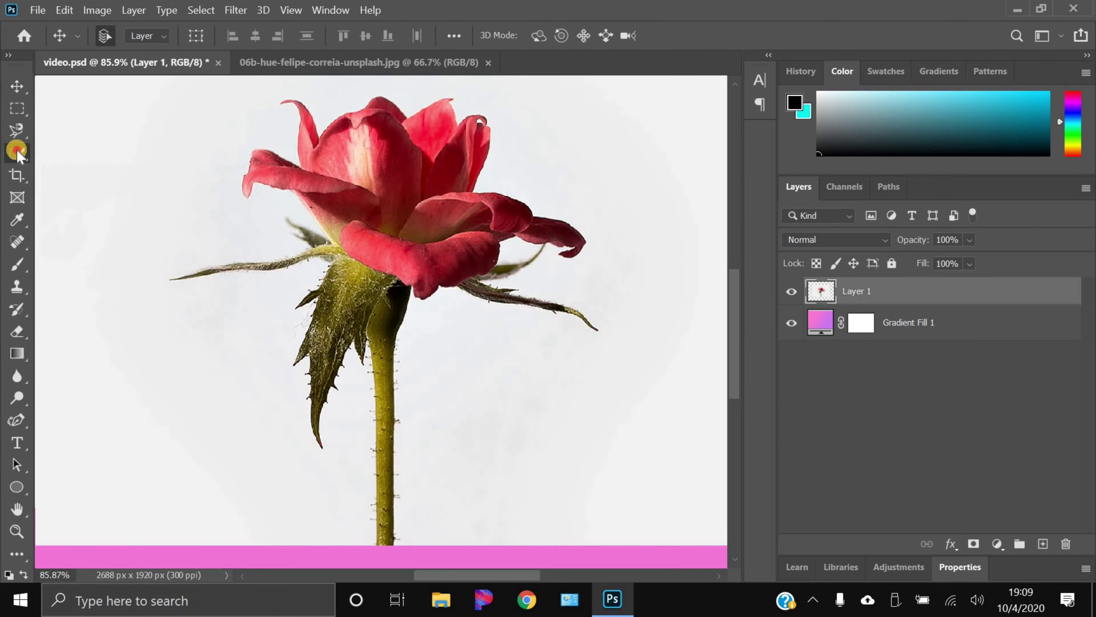
drag(17, 150, 109, 162)
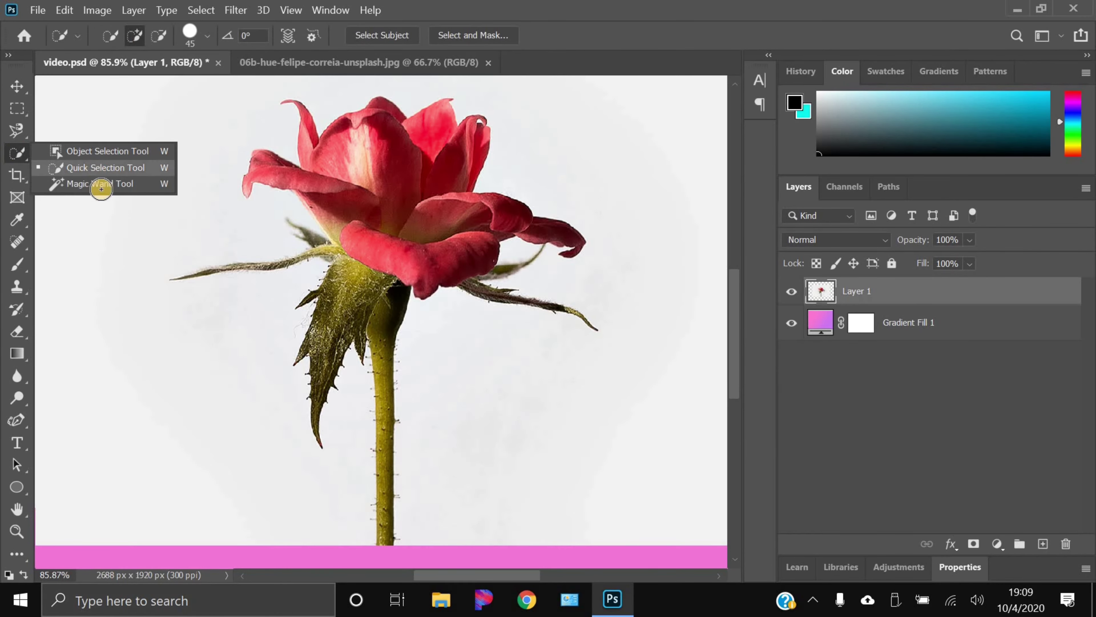
click(96, 170)
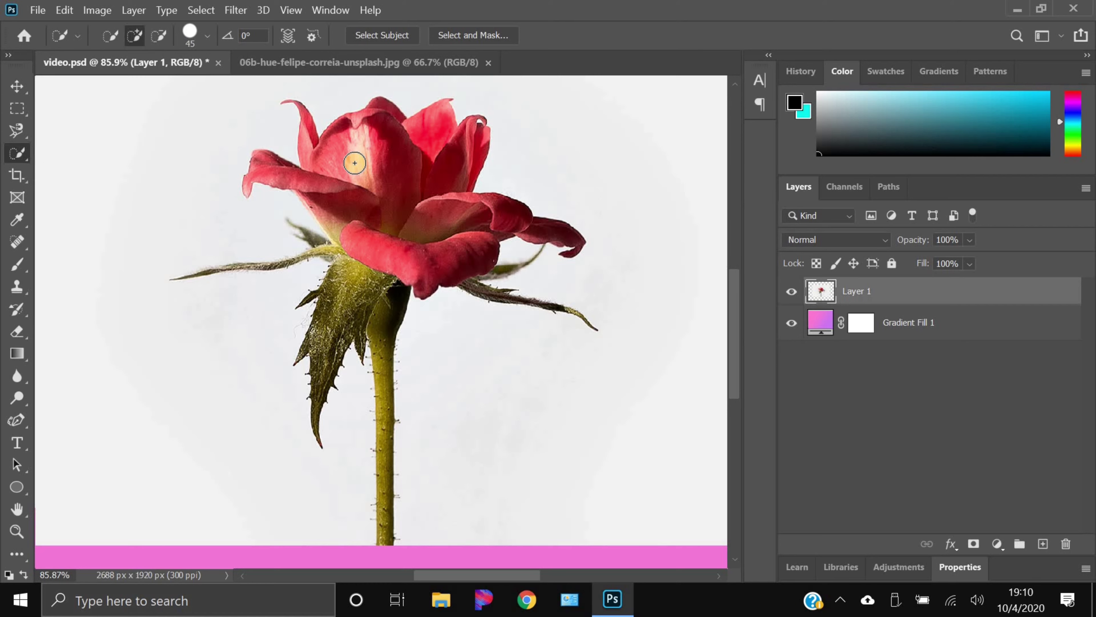
drag(339, 173, 326, 174)
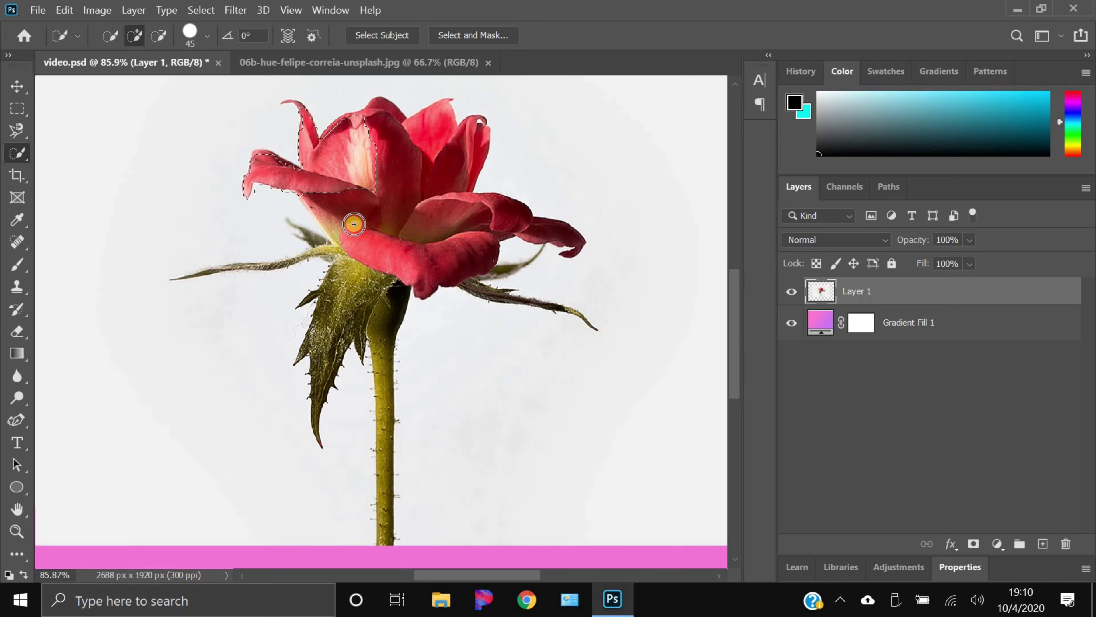
click(363, 148)
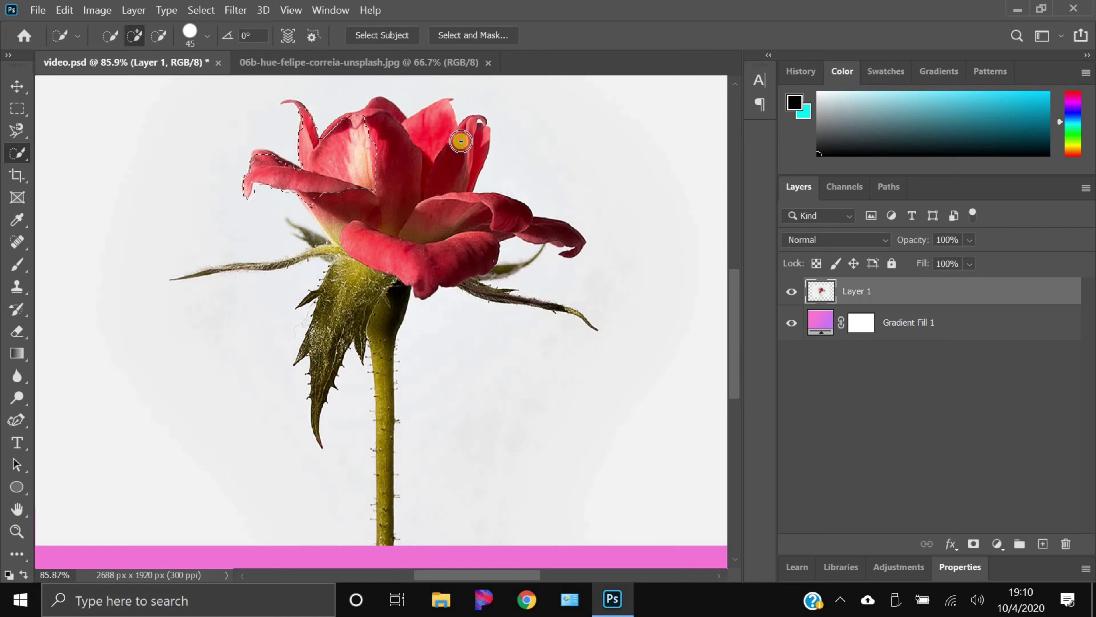
mouse_move(461, 142)
mouse_down()
mouse_move(386, 176)
mouse_move(455, 210)
mouse_move(501, 215)
mouse_move(440, 226)
mouse_move(358, 284)
mouse_move(361, 266)
mouse_up()
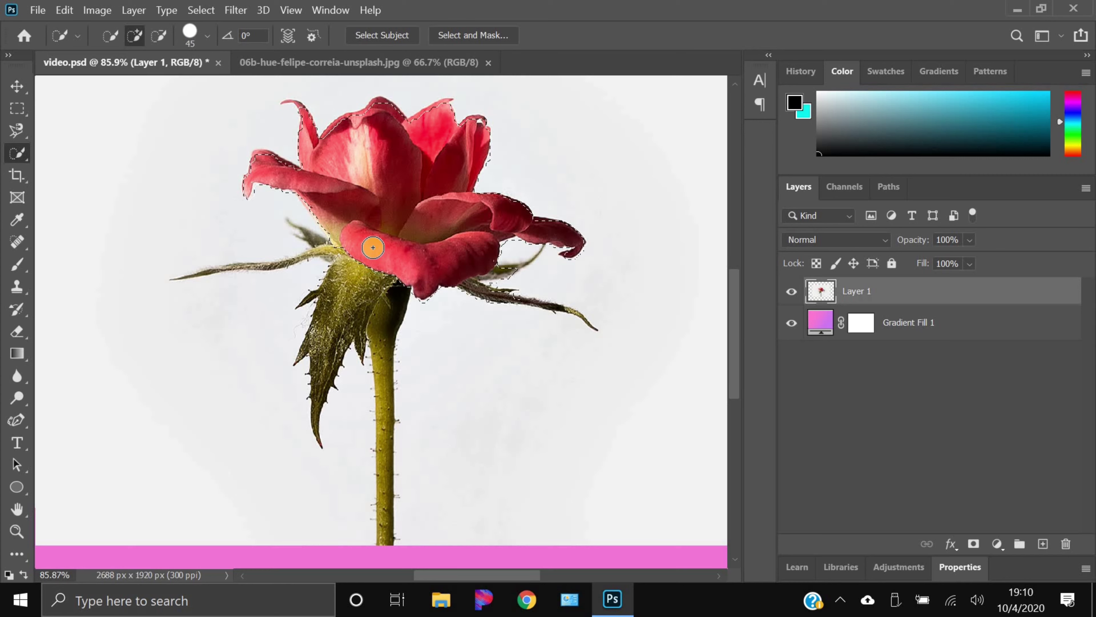
drag(372, 248, 357, 284)
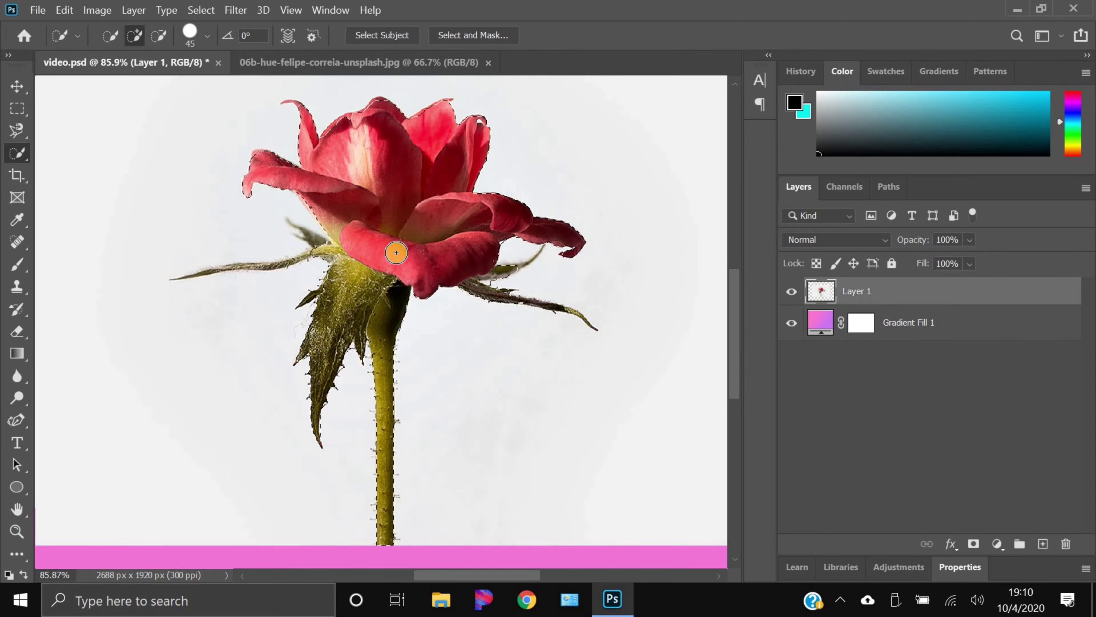
Try Quick Selection brush sizes up to 500 and settle on size 20
key(bracketleft)
key(bracketleft)
key(bracketleft)
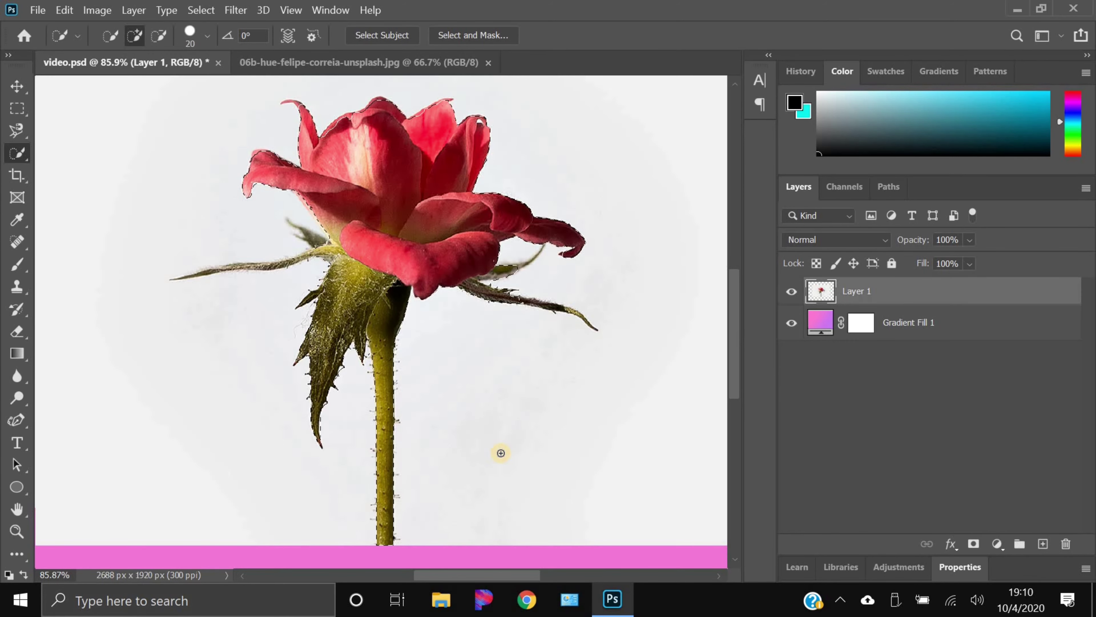
key(bracketright)
key(bracketright)
key(bracketright)
key(bracketright)
key(bracketright)
key(bracketright)
key(bracketright)
key(bracketright)
key(bracketright)
key(bracketright)
key(bracketright)
key(bracketright)
key(bracketright)
key(bracketright)
key(bracketright)
key(bracketright)
key(bracketright)
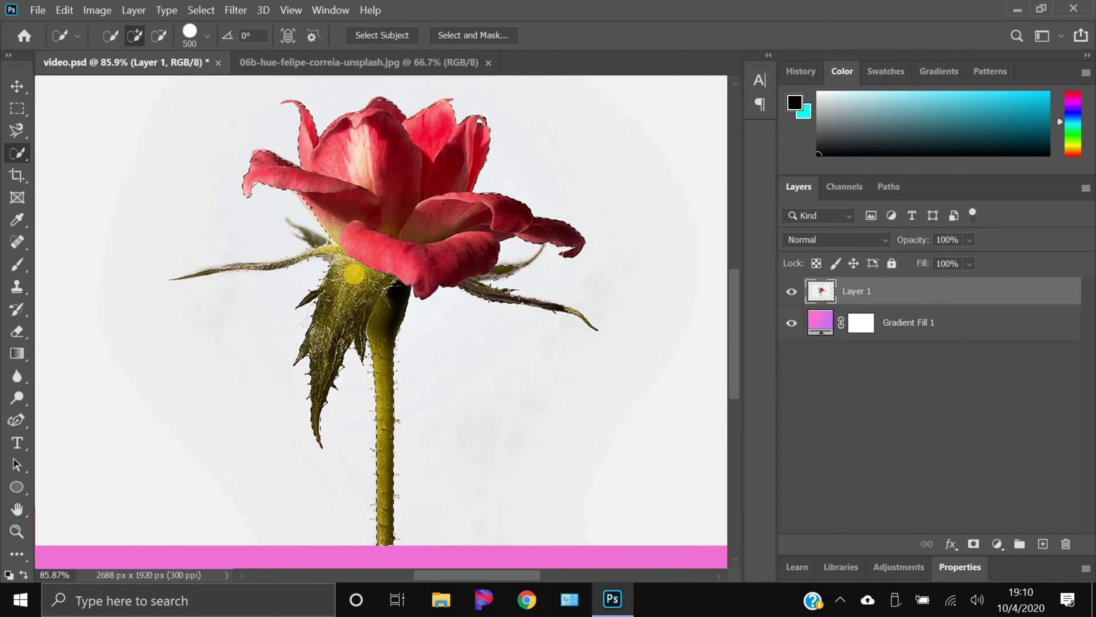
key(bracketleft)
key(bracketleft)
key(bracketleft)
key(bracketleft)
key(bracketleft)
key(bracketleft)
key(bracketleft)
key(bracketleft)
key(bracketleft)
key(bracketleft)
key(bracketleft)
key(bracketleft)
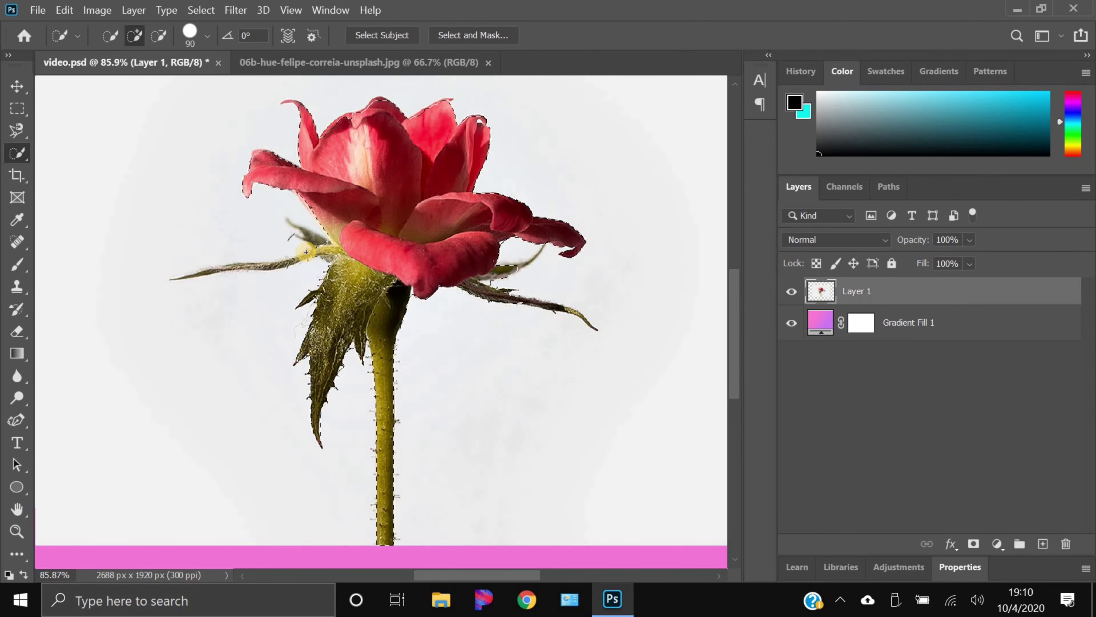
key(bracketleft)
key(bracketleft)
key(bracketleft)
key(bracketleft)
key(bracketleft)
key(bracketleft)
key(bracketleft)
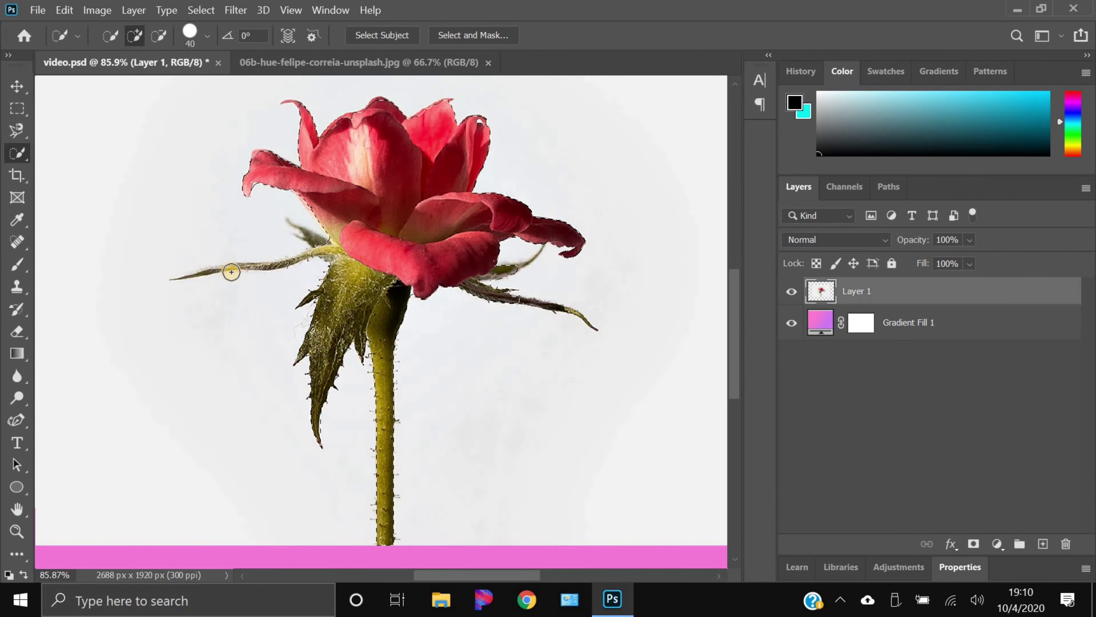
key(bracketleft)
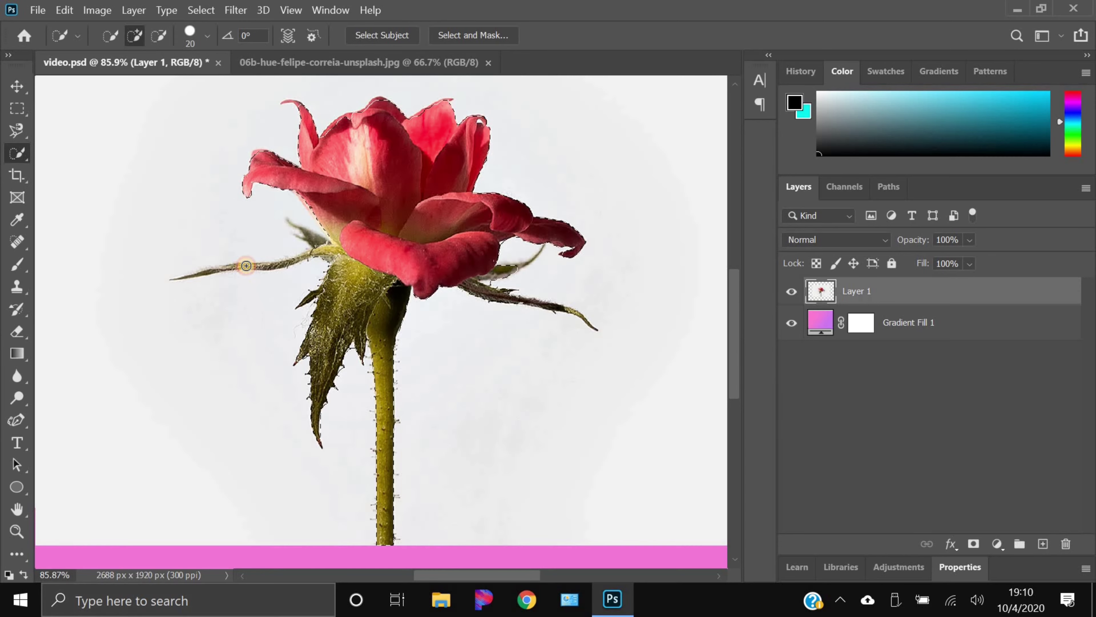
Add the long thin sepal left of the flower to the selection, reducing the brush to size 10 for its tip
click(247, 265)
drag(272, 264, 282, 264)
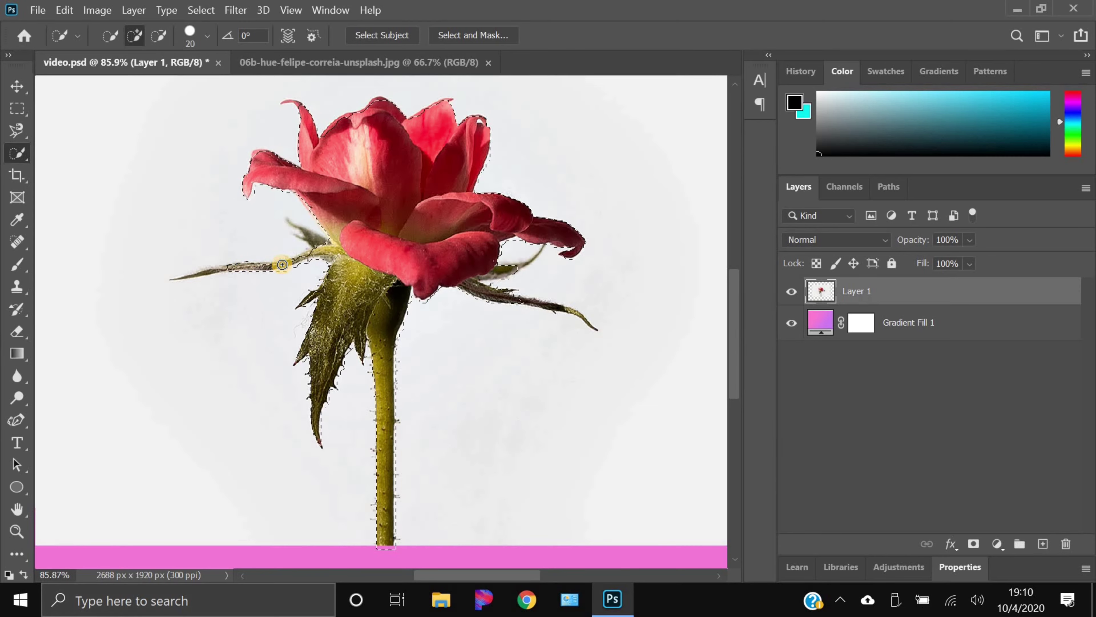
alt+scroll(211, 274, up, 8)
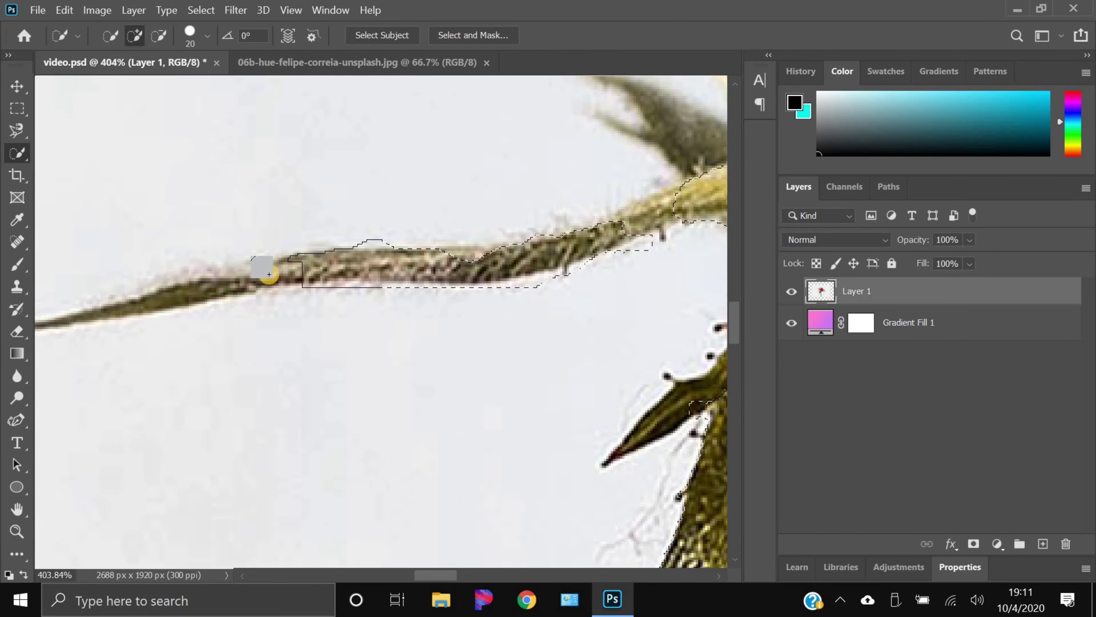
key(bracketleft)
key(bracketleft)
drag(267, 274, 160, 298)
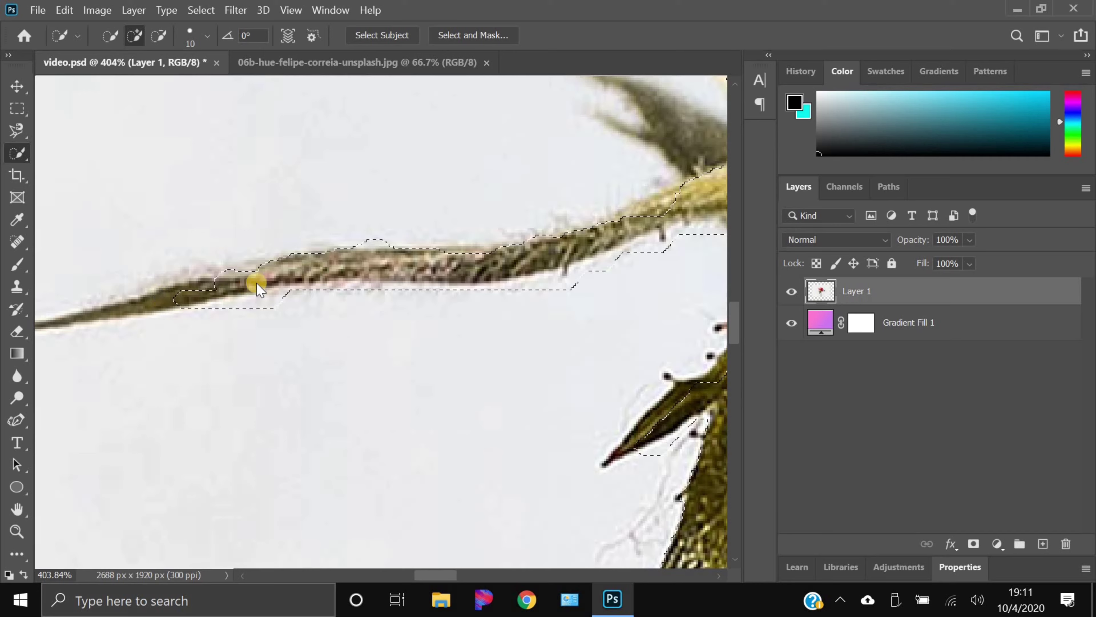
Add the small sepal behind the petals, above the long left one, to the selection
scroll(358, 281, down, 4)
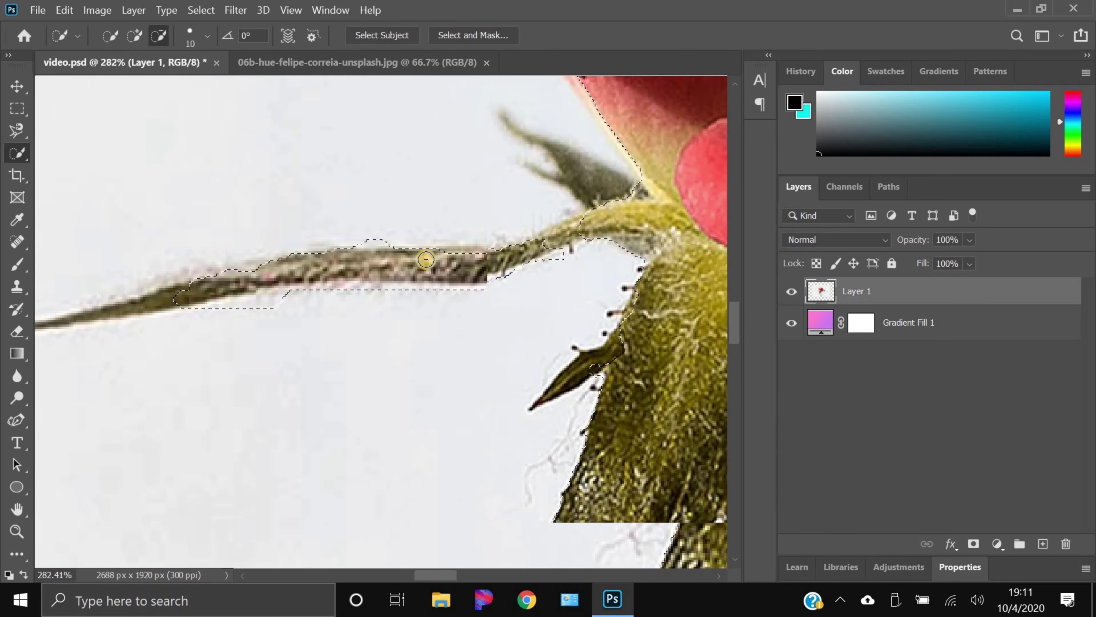
scroll(528, 222, up, 2)
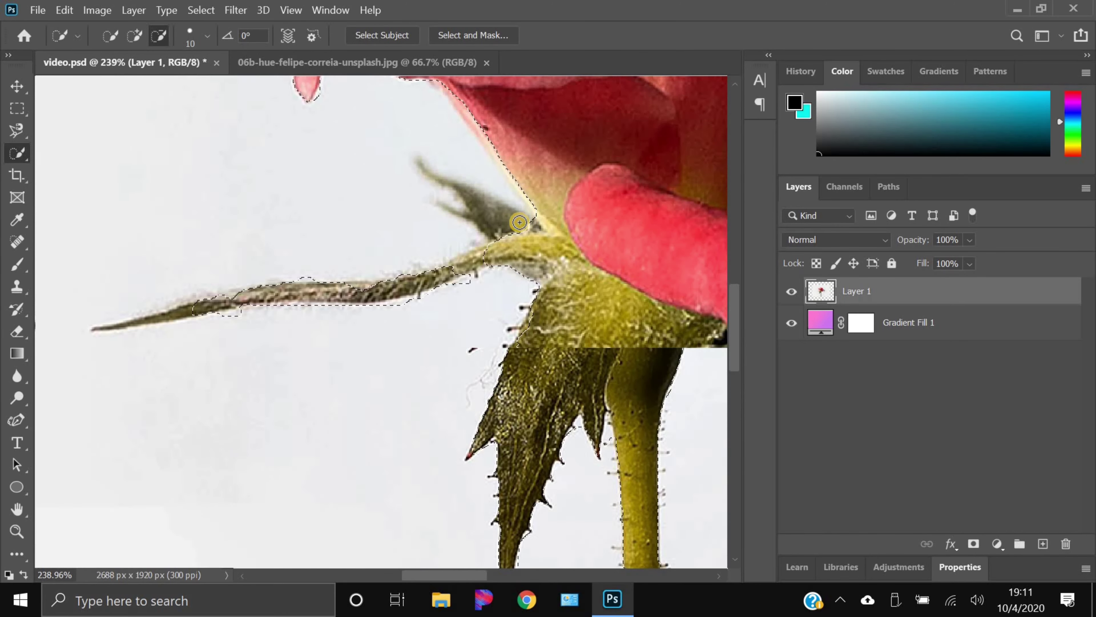
click(492, 215)
mouse_move(492, 216)
mouse_down()
mouse_move(473, 194)
mouse_move(526, 227)
mouse_up()
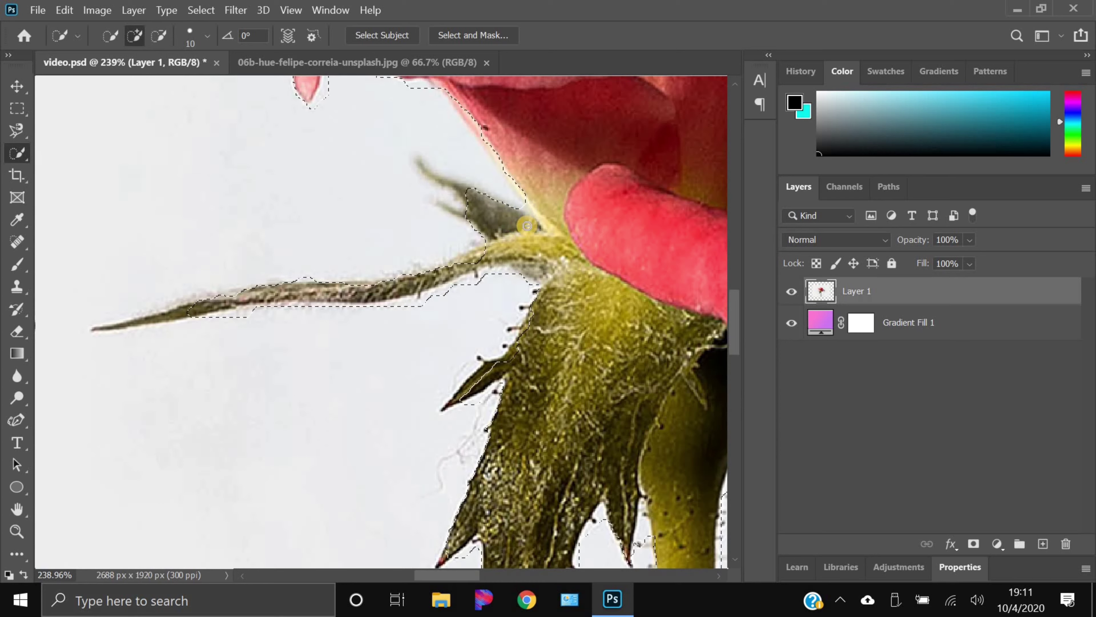
Open the rose selection in the Select and Mask workspace
scroll(526, 226, down, 3)
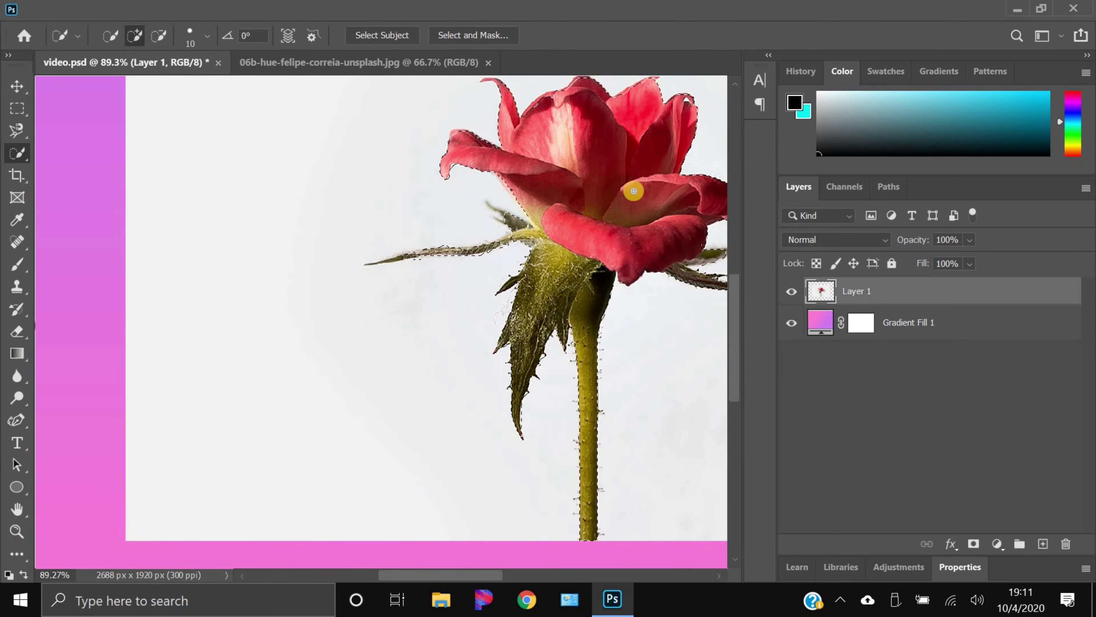
scroll(670, 177, up, 3)
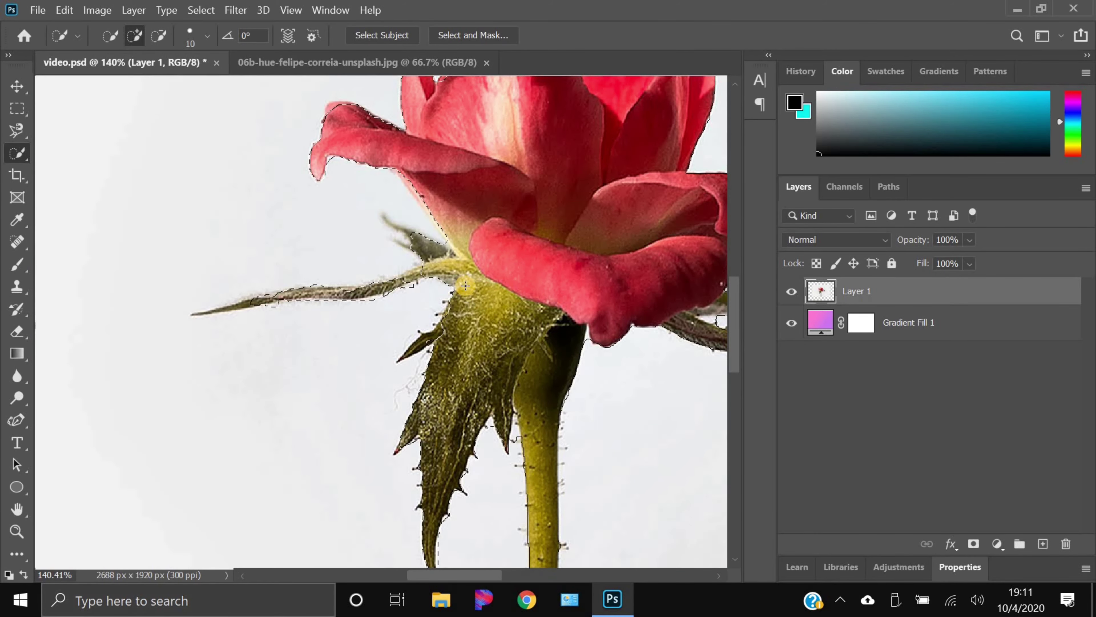
scroll(453, 284, down, 3)
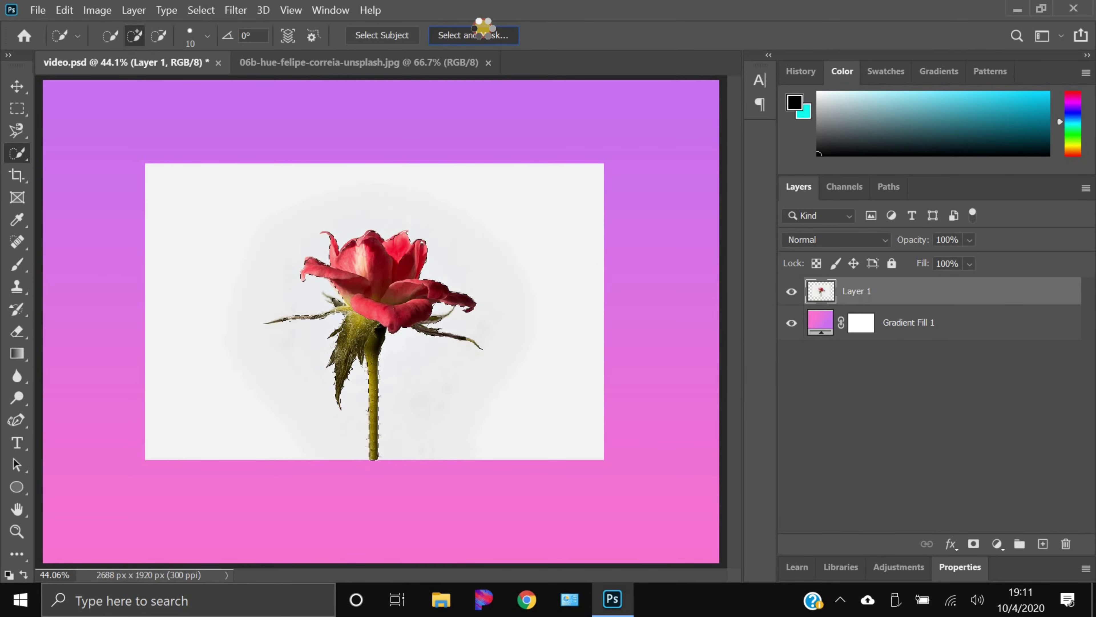
click(480, 31)
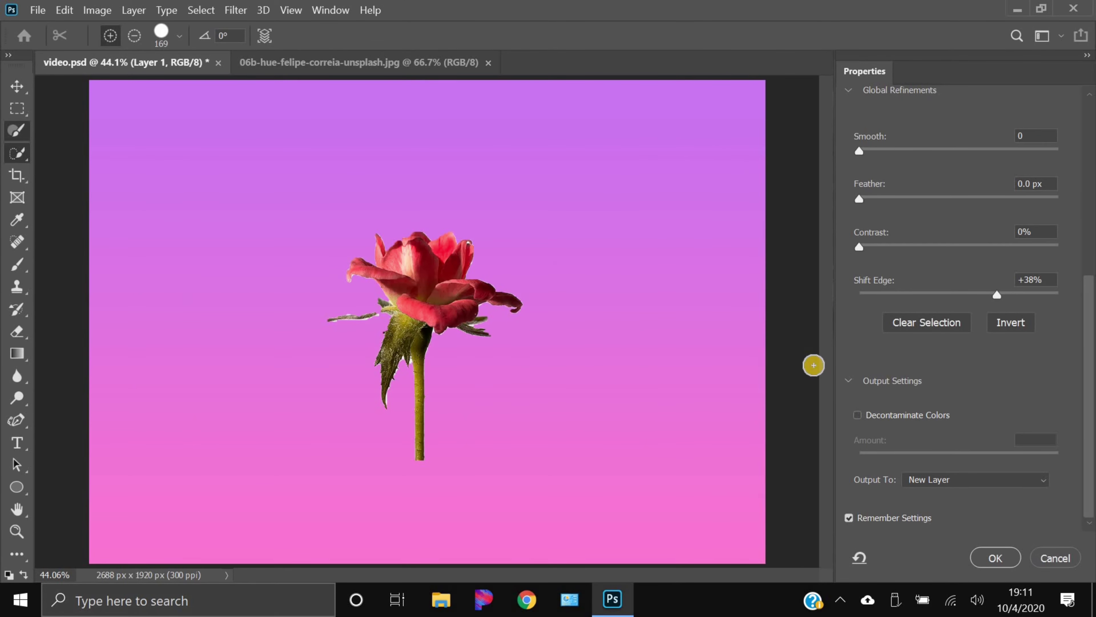
scroll(904, 231, up, 5)
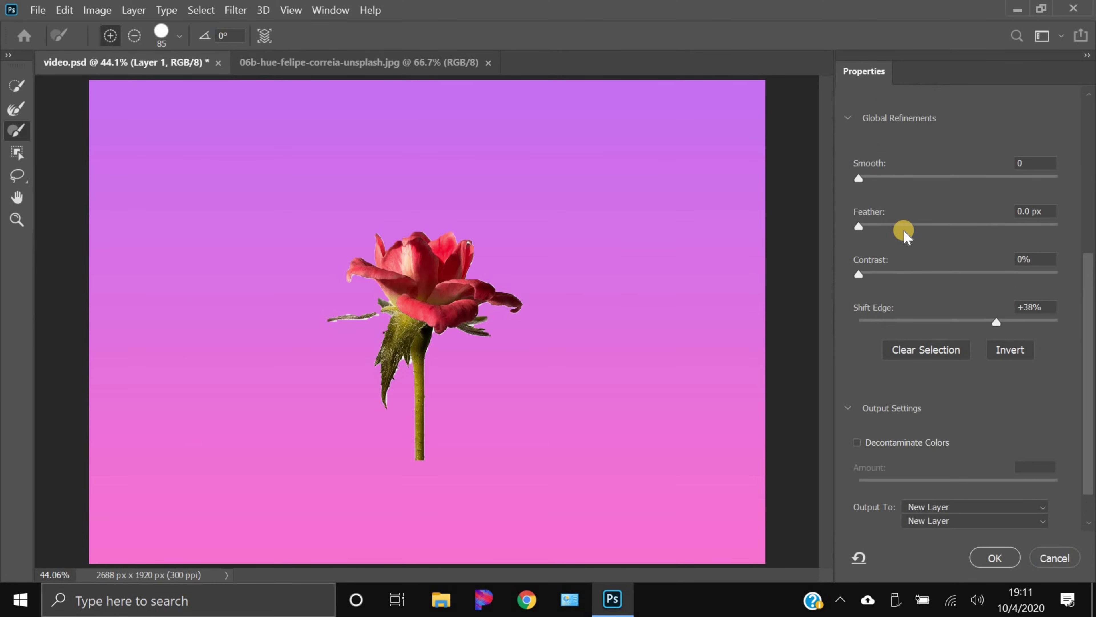
scroll(1044, 192, up, 1)
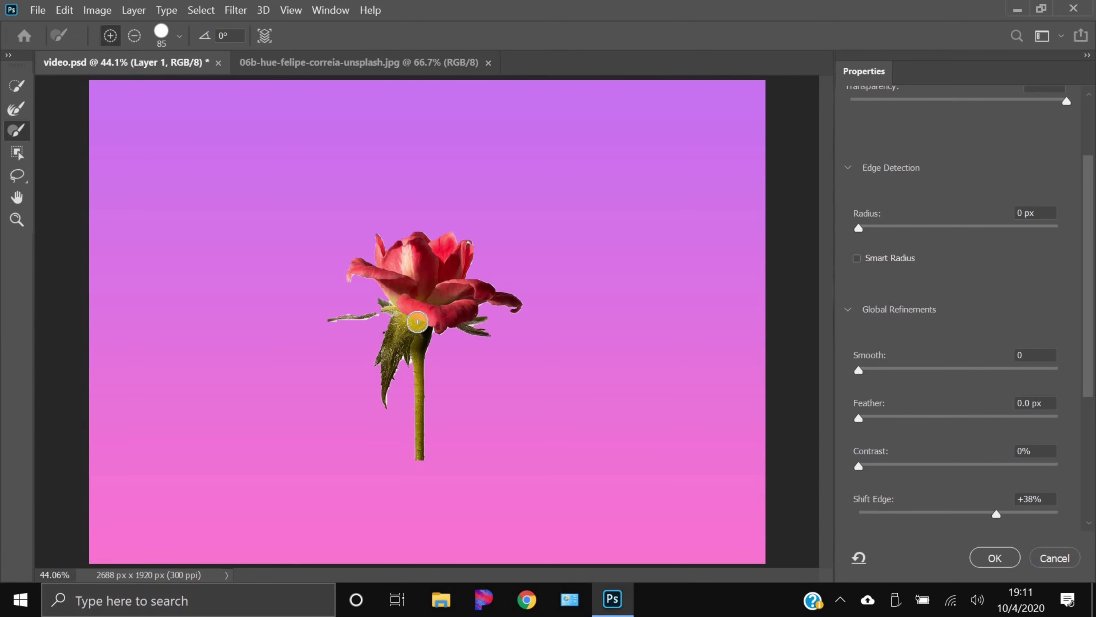
key(alt)
scroll(440, 329, up, 3)
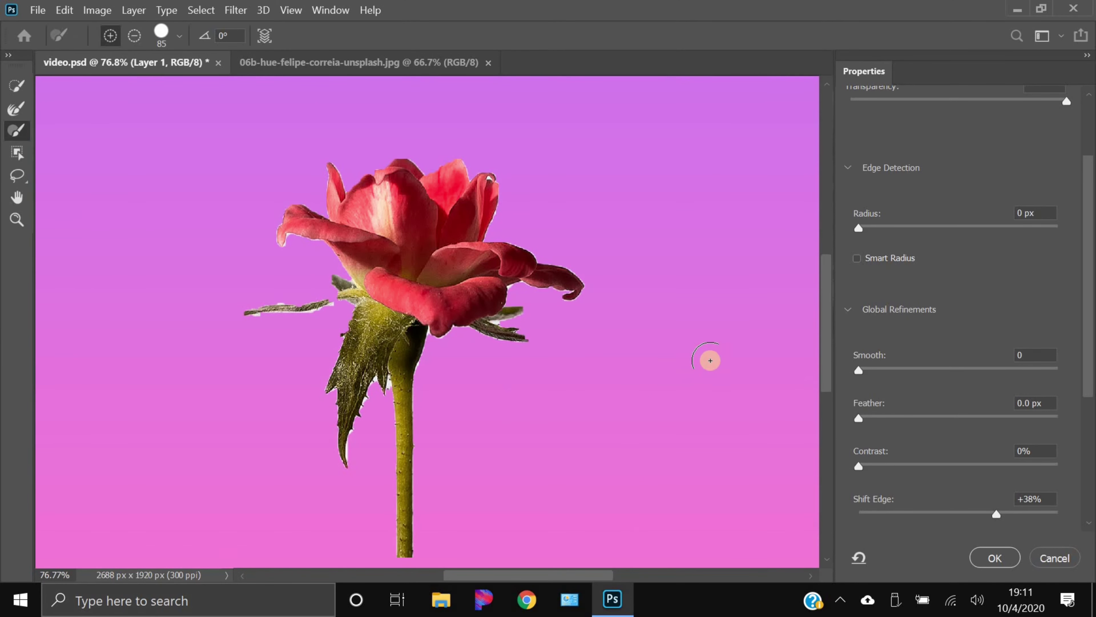
Set the edge detection radius of the rose selection to 20 px
click(1025, 213)
click(1047, 211)
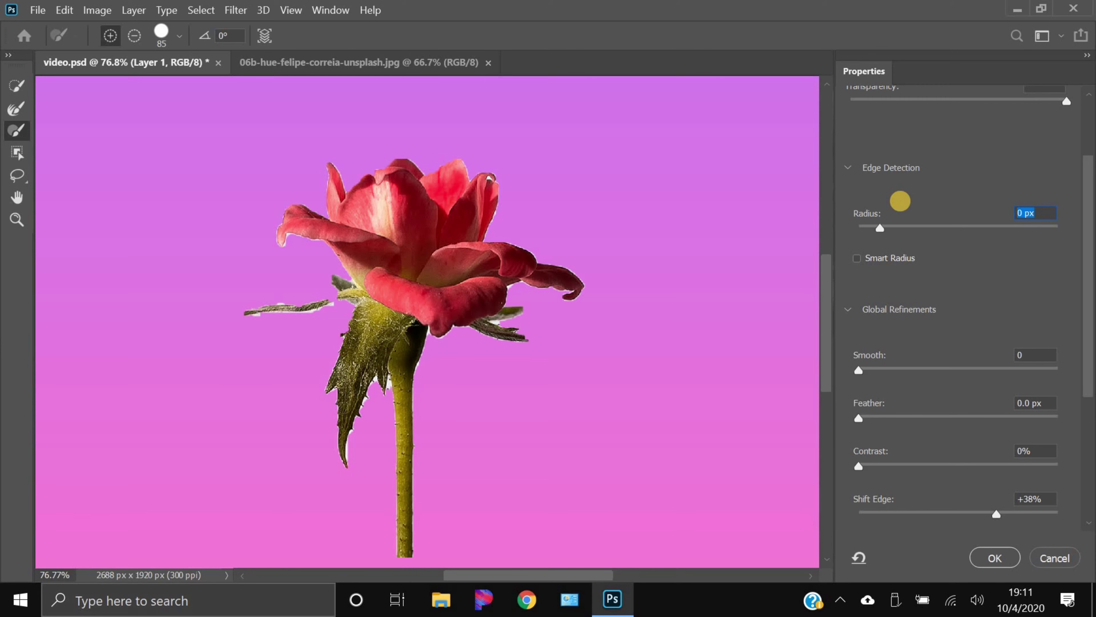
text(2)
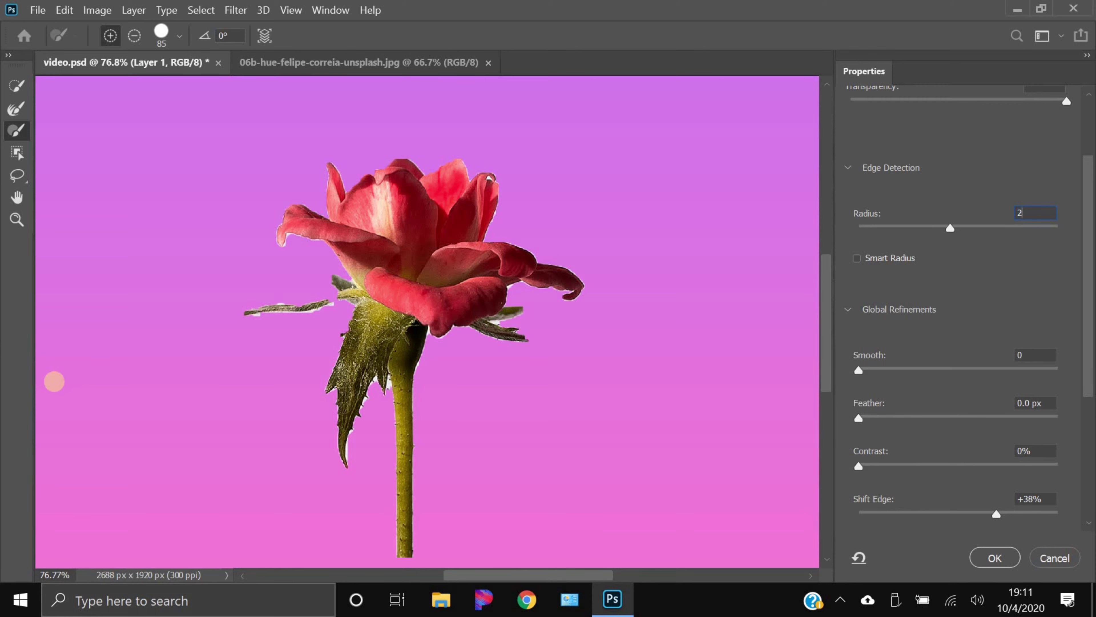
text(0)
click(453, 224)
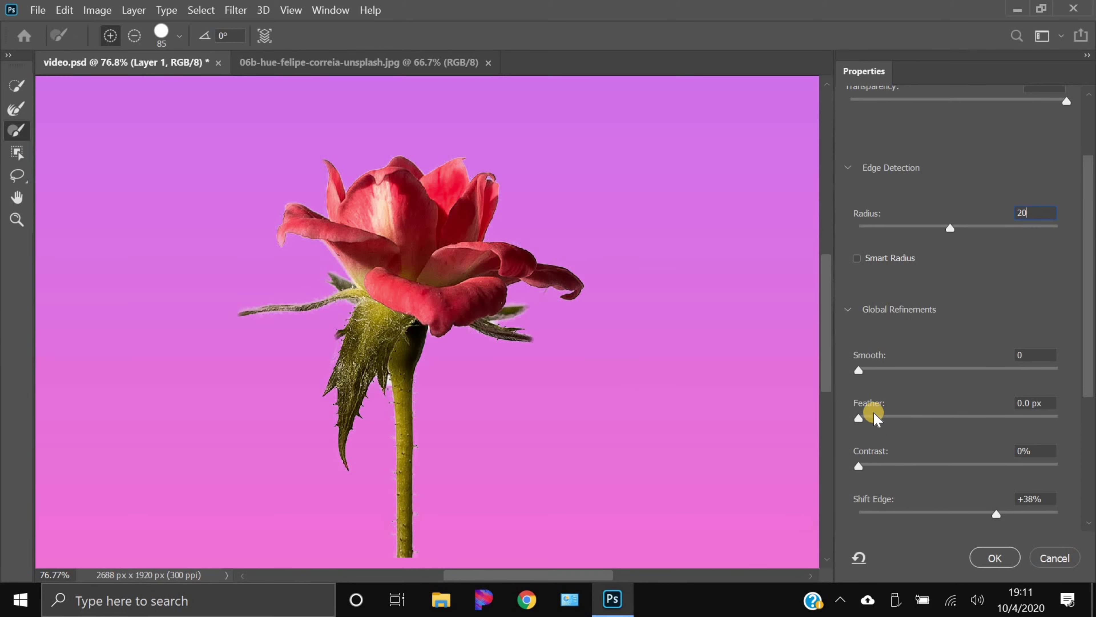
Raise the rose selection's Smooth value to 100 and apply the refinement
drag(900, 371, 966, 370)
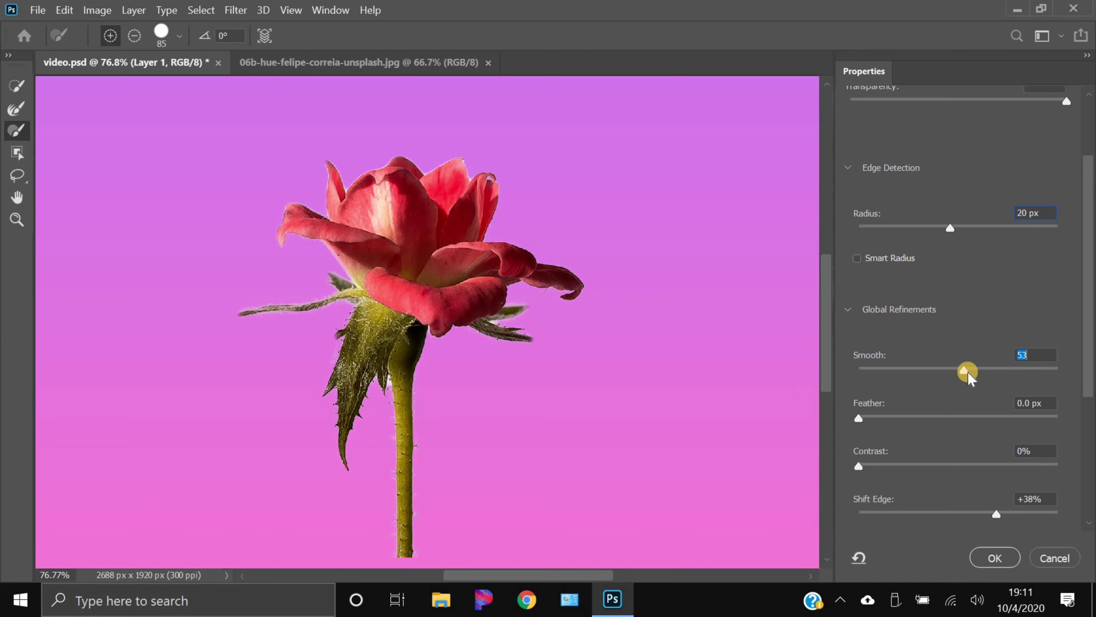
drag(965, 373, 1092, 377)
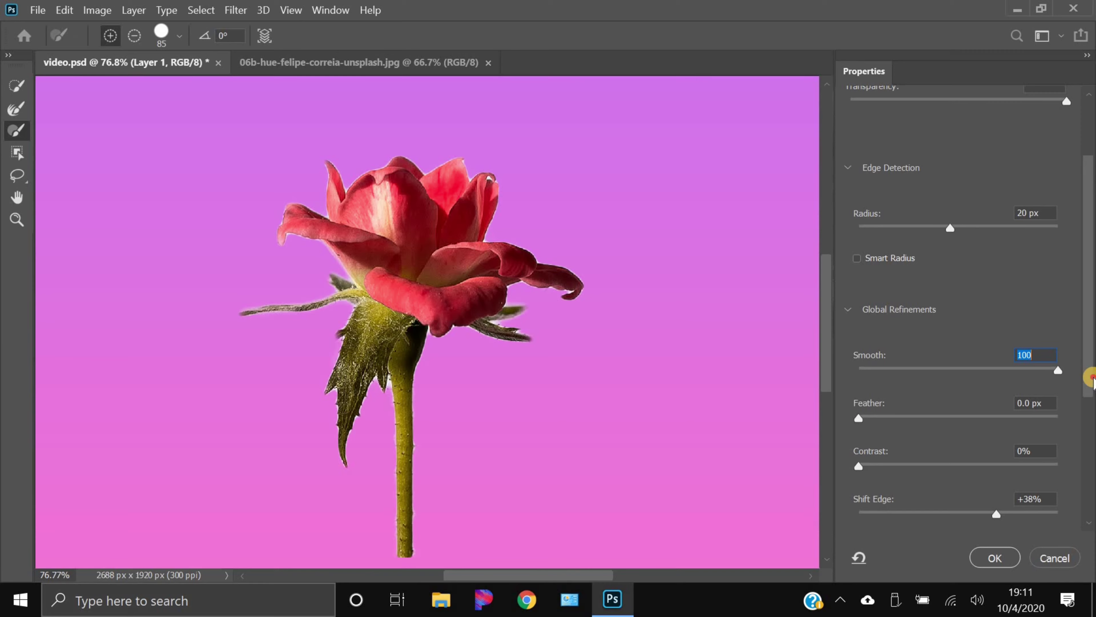
click(995, 557)
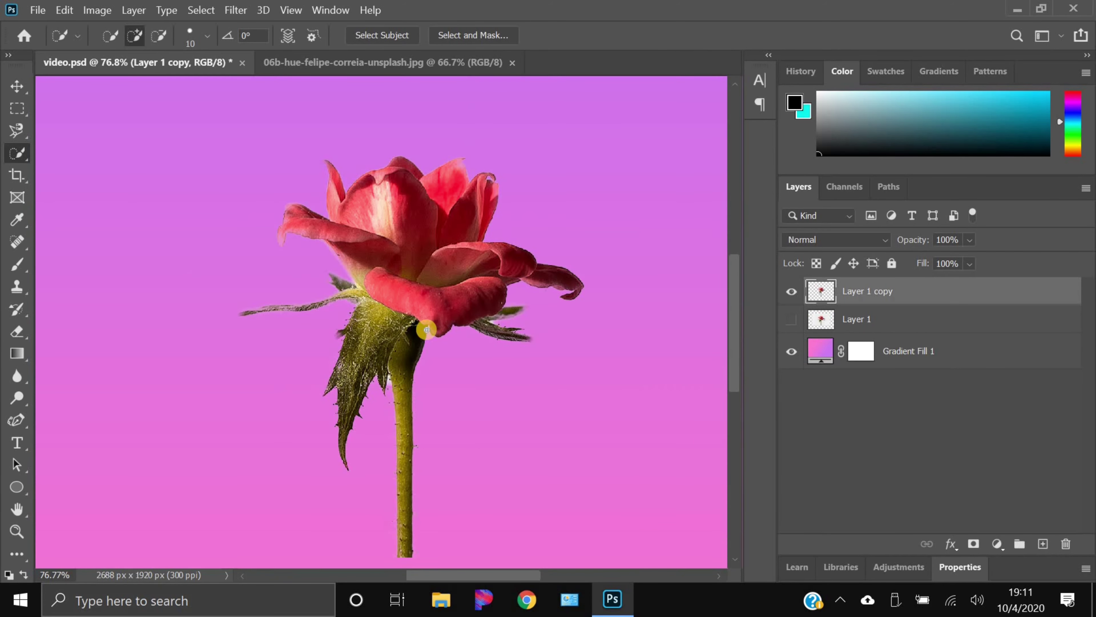
Scale the refined rose on Layer 1 copy to about 188% and place it mid-canvas with its stem reaching the lower edge
key(ctrl+0)
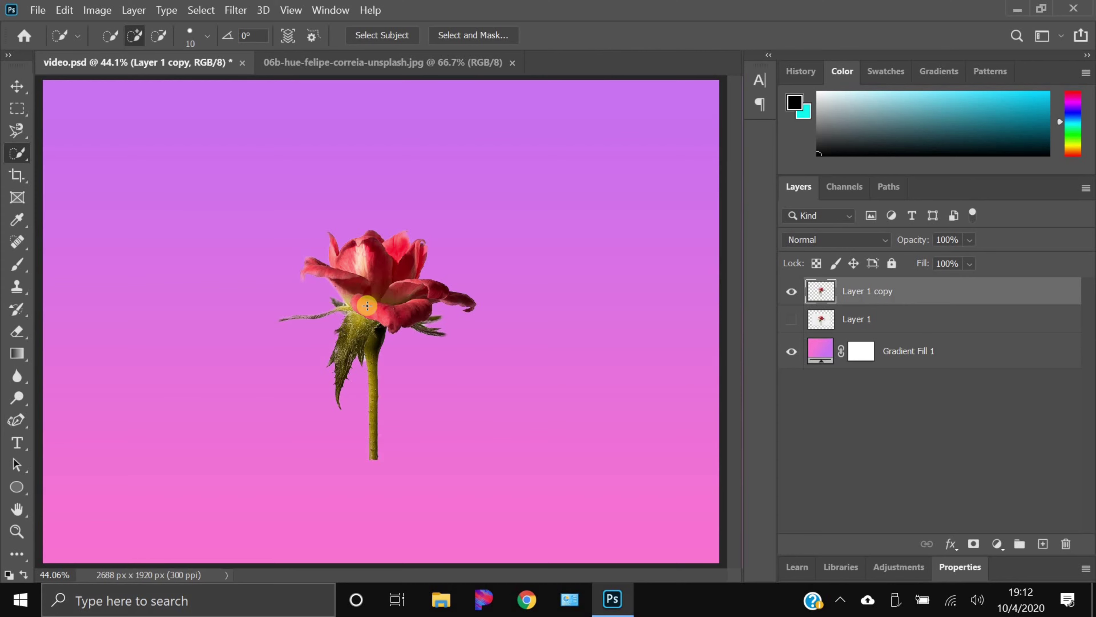
key(v)
mouse_move(367, 315)
mouse_down()
mouse_move(373, 236)
mouse_move(273, 223)
mouse_up()
key(ctrl+t)
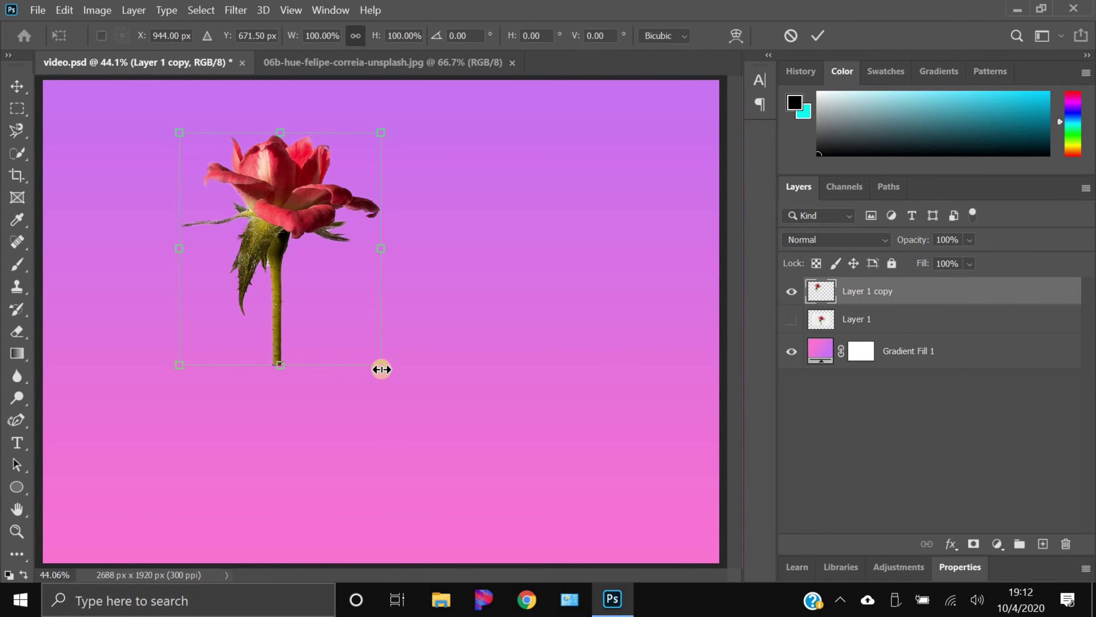
drag(382, 365, 538, 500)
drag(335, 310, 544, 338)
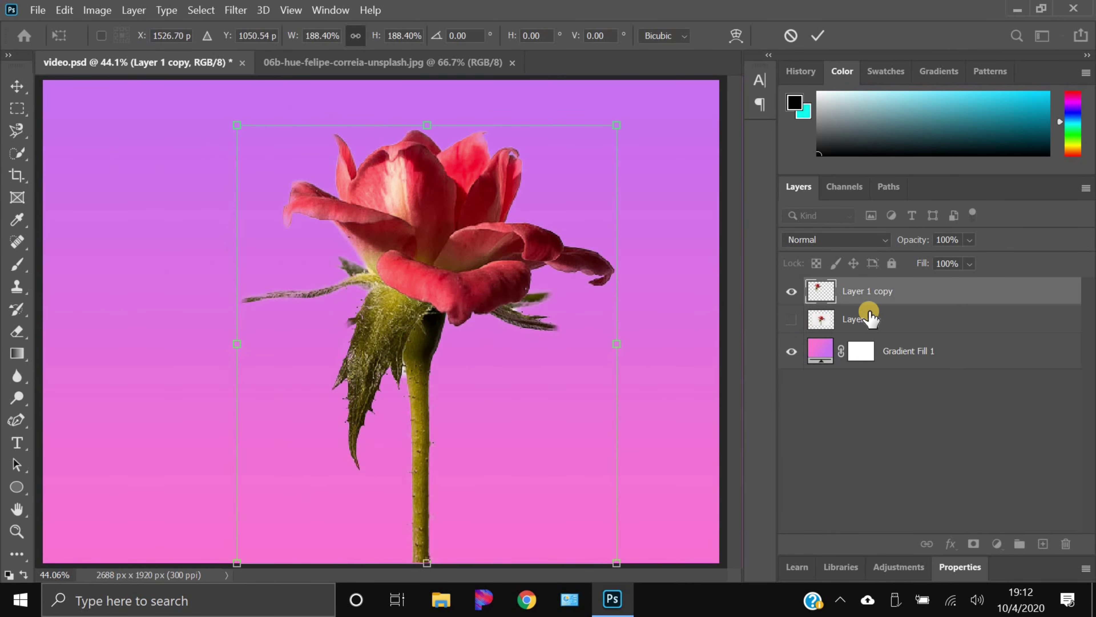
click(860, 321)
Delete the hidden original rose layer, Layer 1, and save video.psd
click(871, 318)
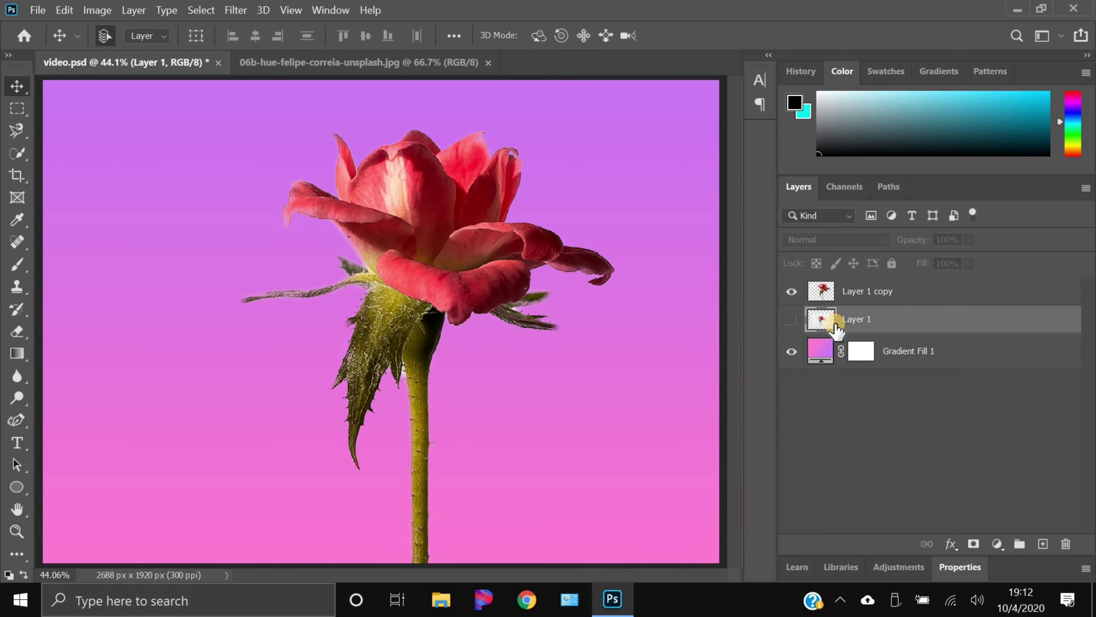
right_click(865, 330)
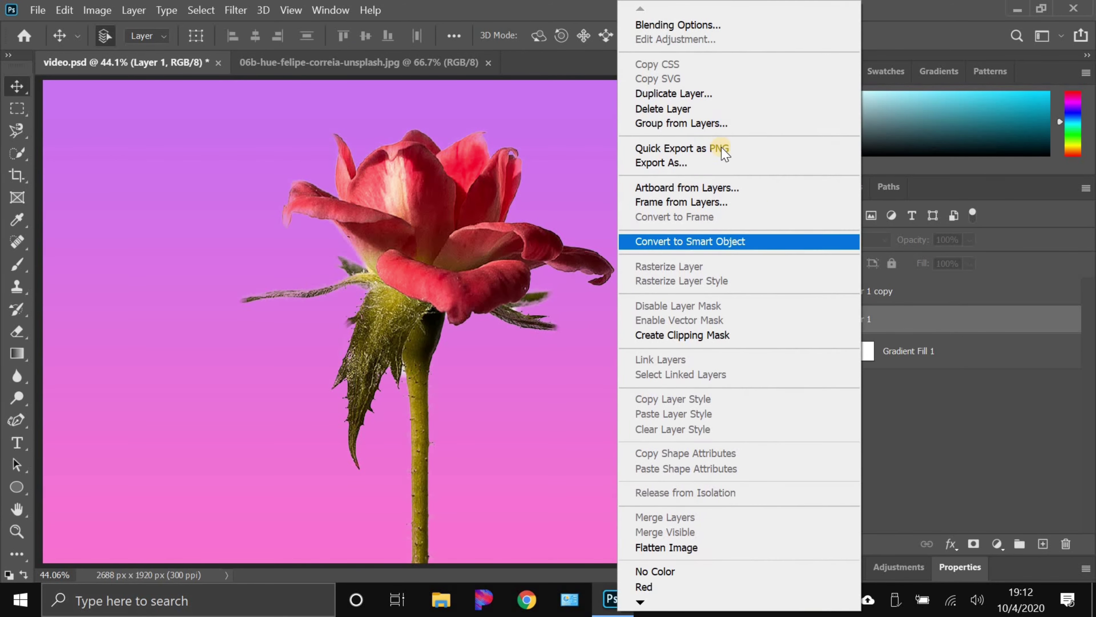
click(701, 108)
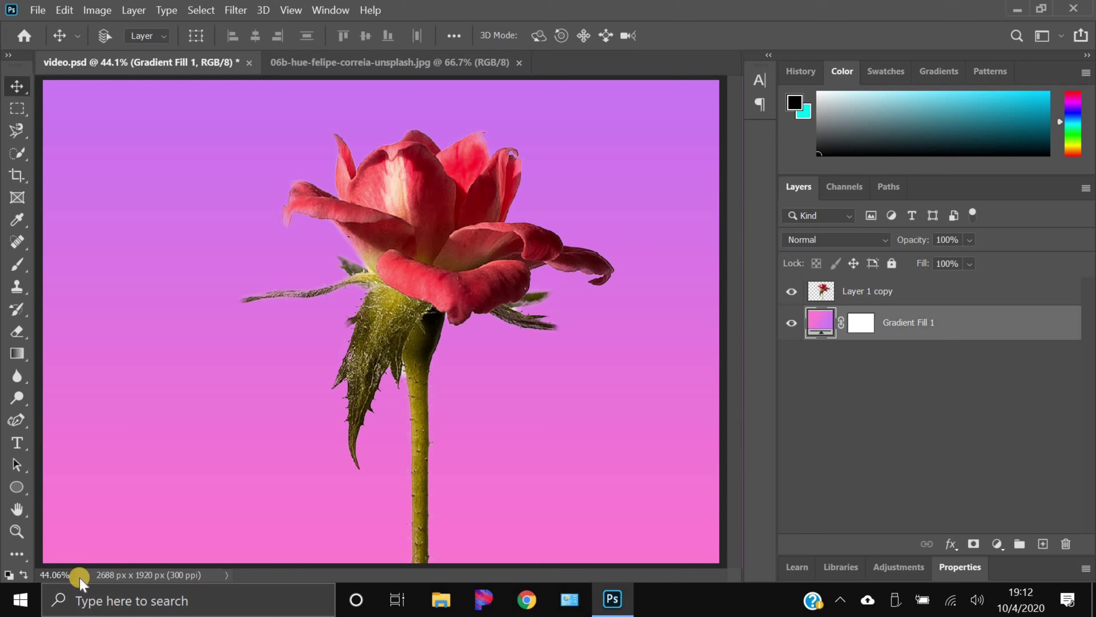
key(ctrl+s)
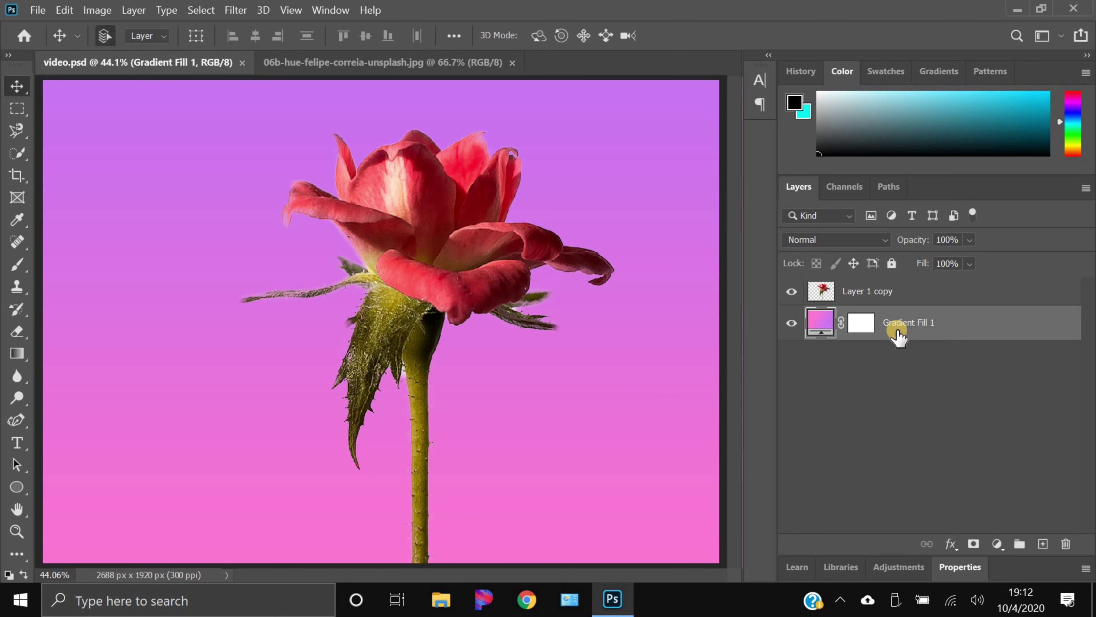
double_click(825, 325)
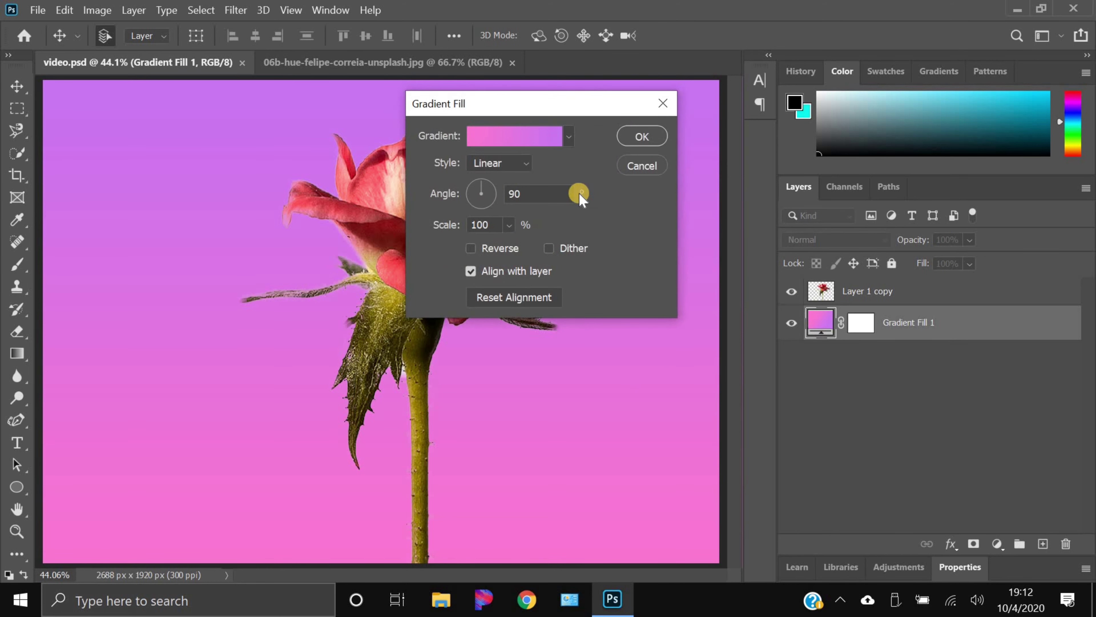
click(674, 104)
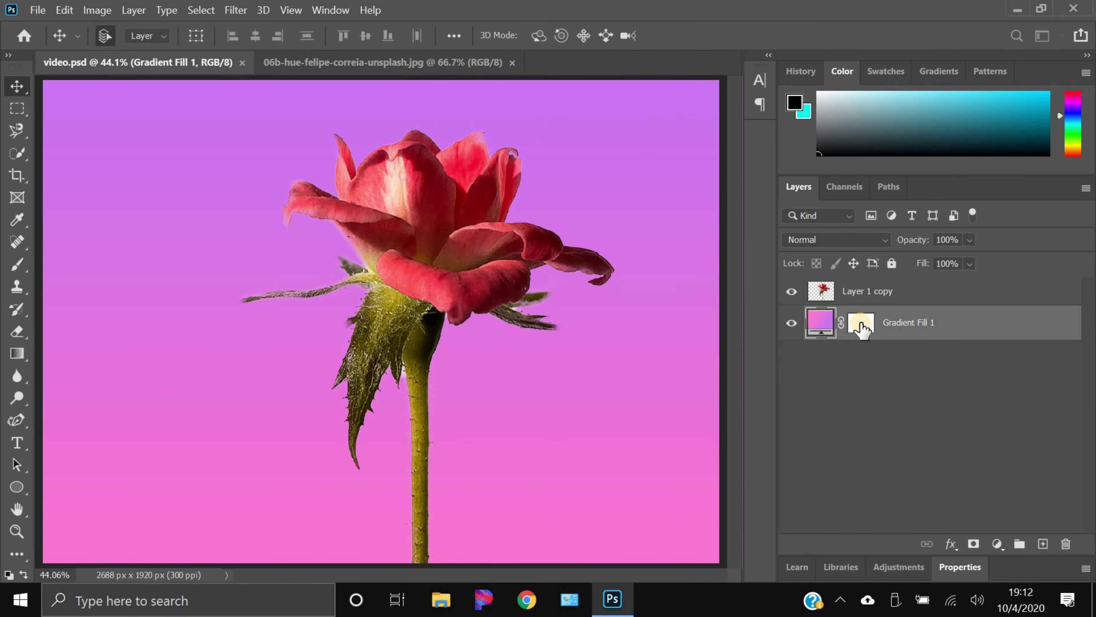
click(861, 326)
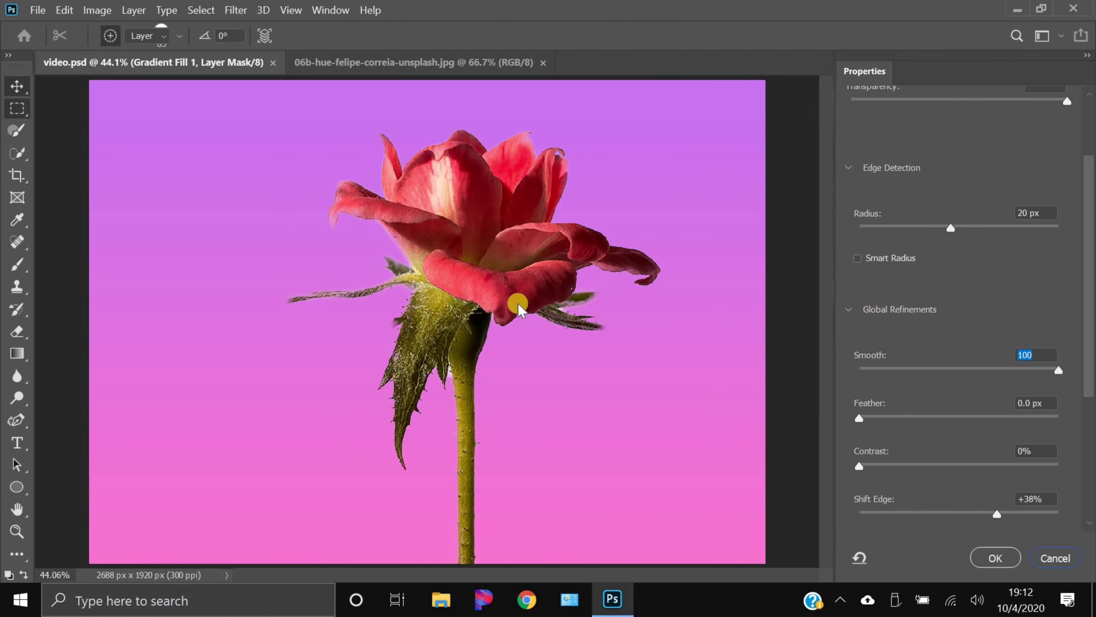
click(1053, 558)
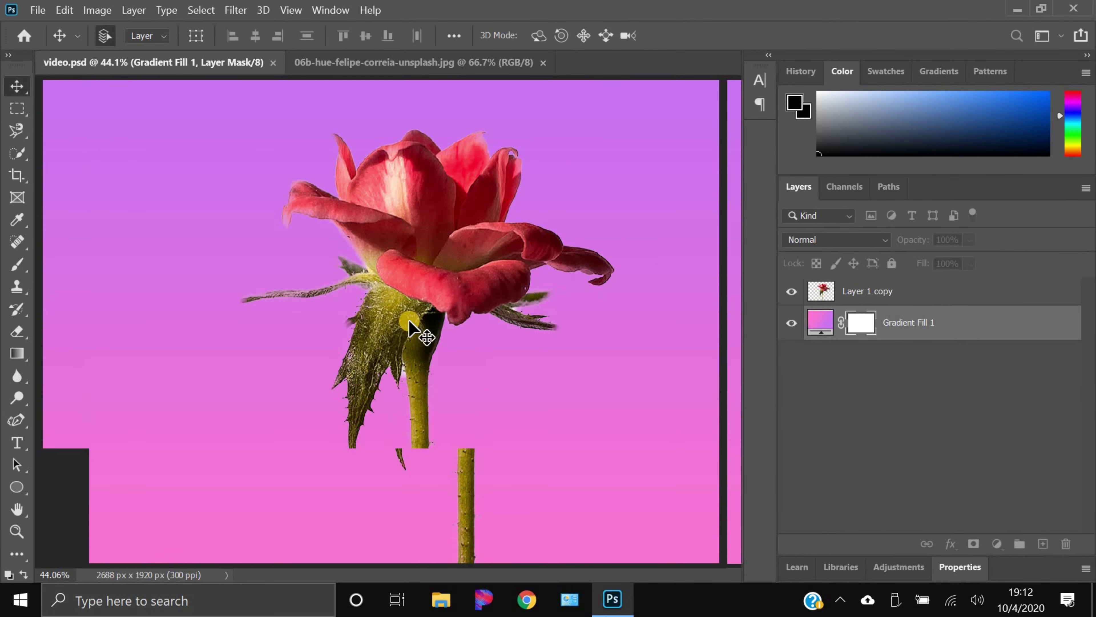